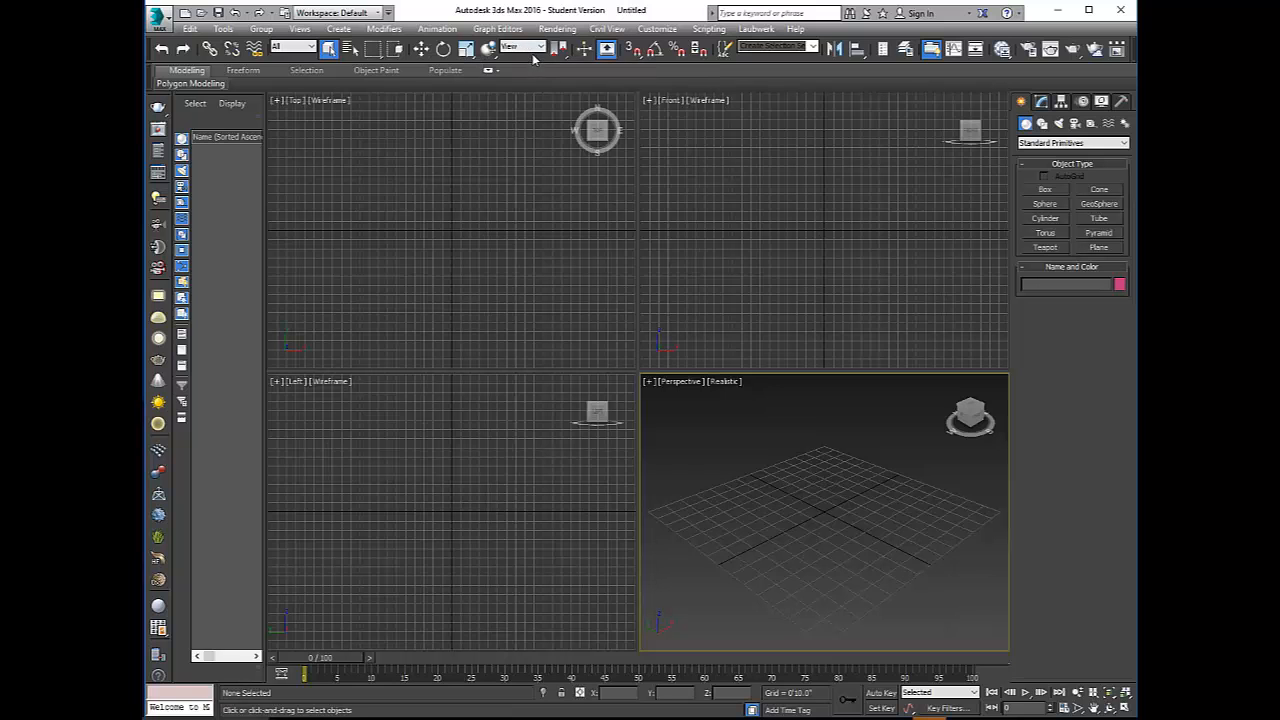
Switch through the Move, Rotate and Scale tools, ending with the Move tool active
left_click(421, 50)
left_click(443, 49)
left_click(466, 52)
left_click(421, 50)
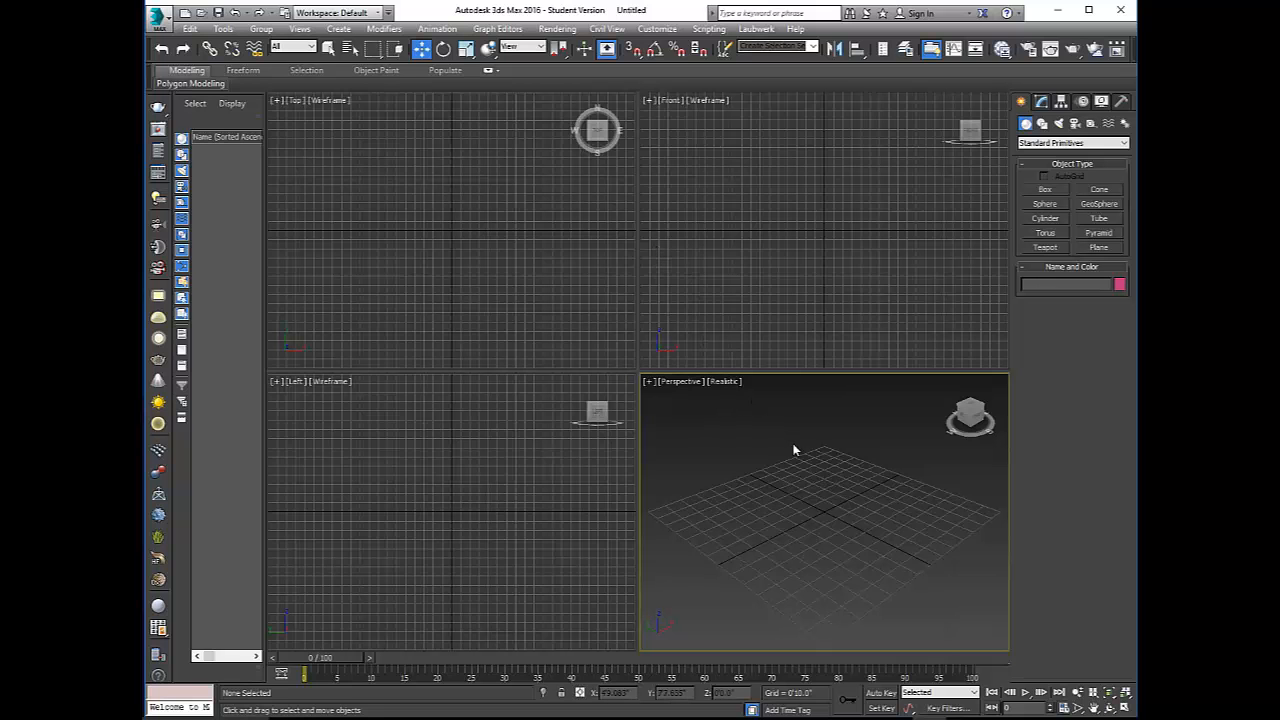
Activate the Left, Top, Front and Perspective viewports repeatedly in turn, ending with the Top viewport
left_click(569, 490)
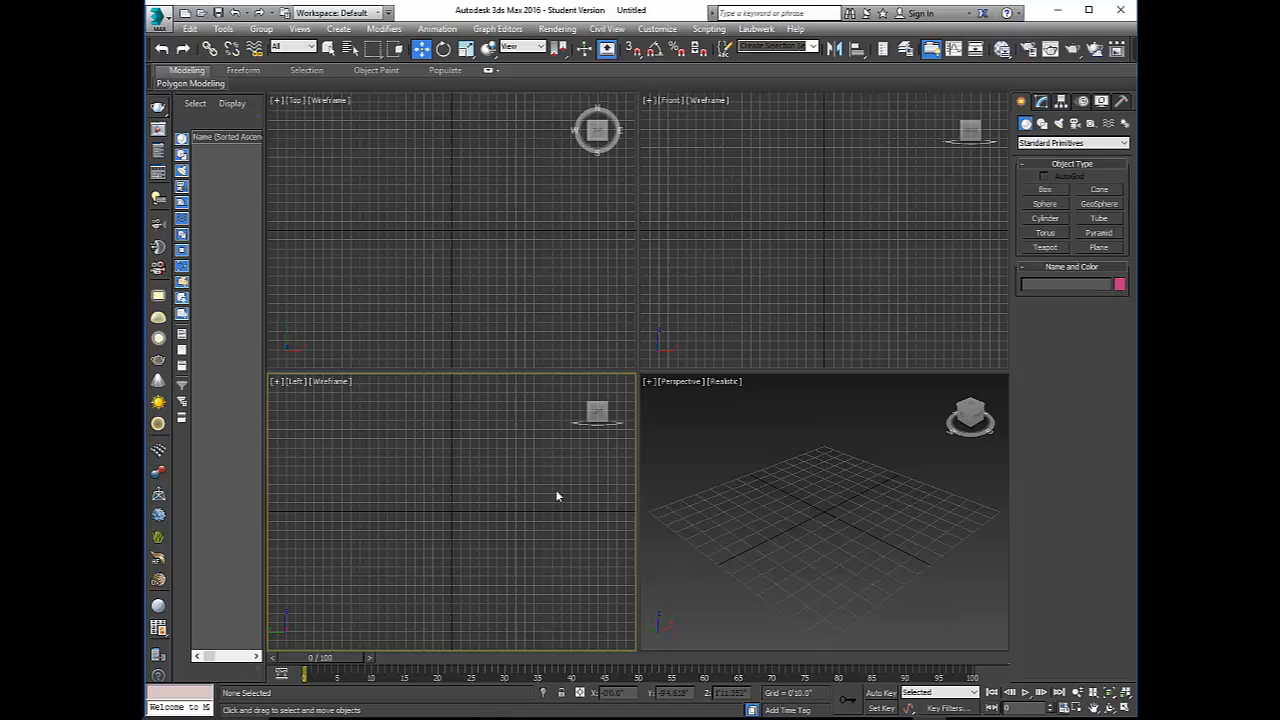
left_click(545, 347)
left_click(700, 308)
left_click(740, 472)
left_click(617, 506)
left_click(423, 311)
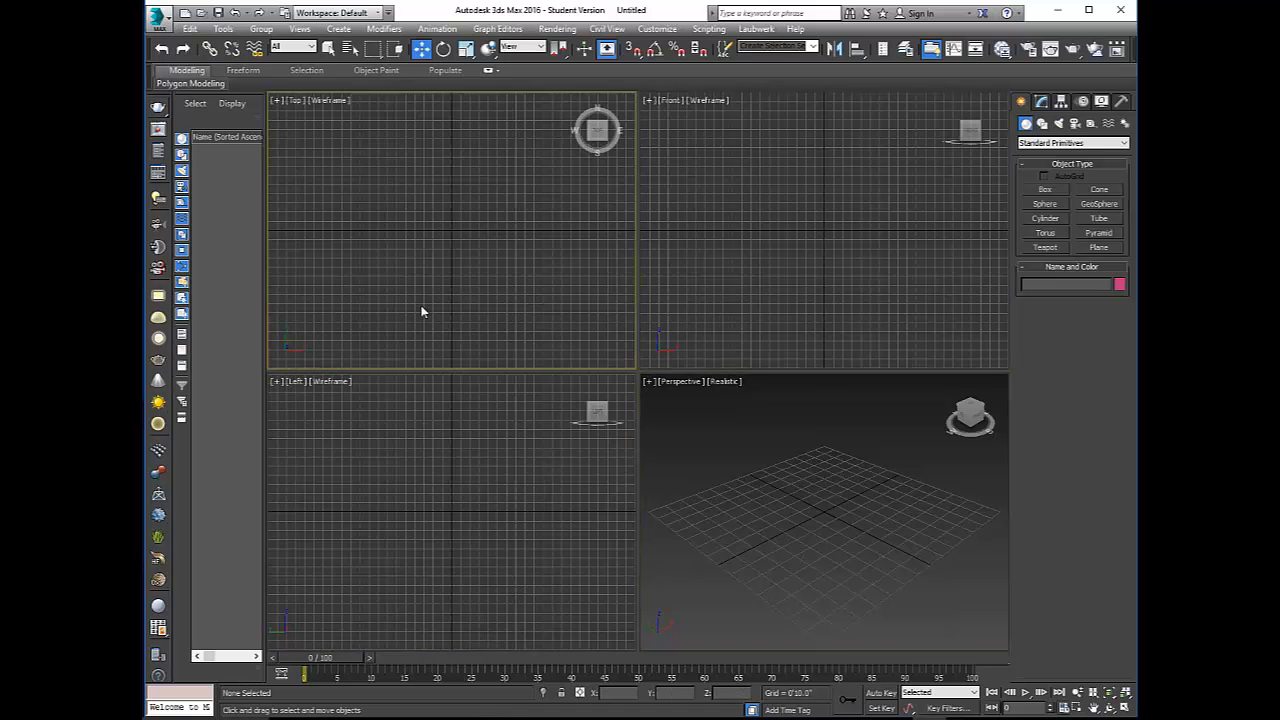
left_click(733, 334)
left_click(744, 543)
left_click(615, 400)
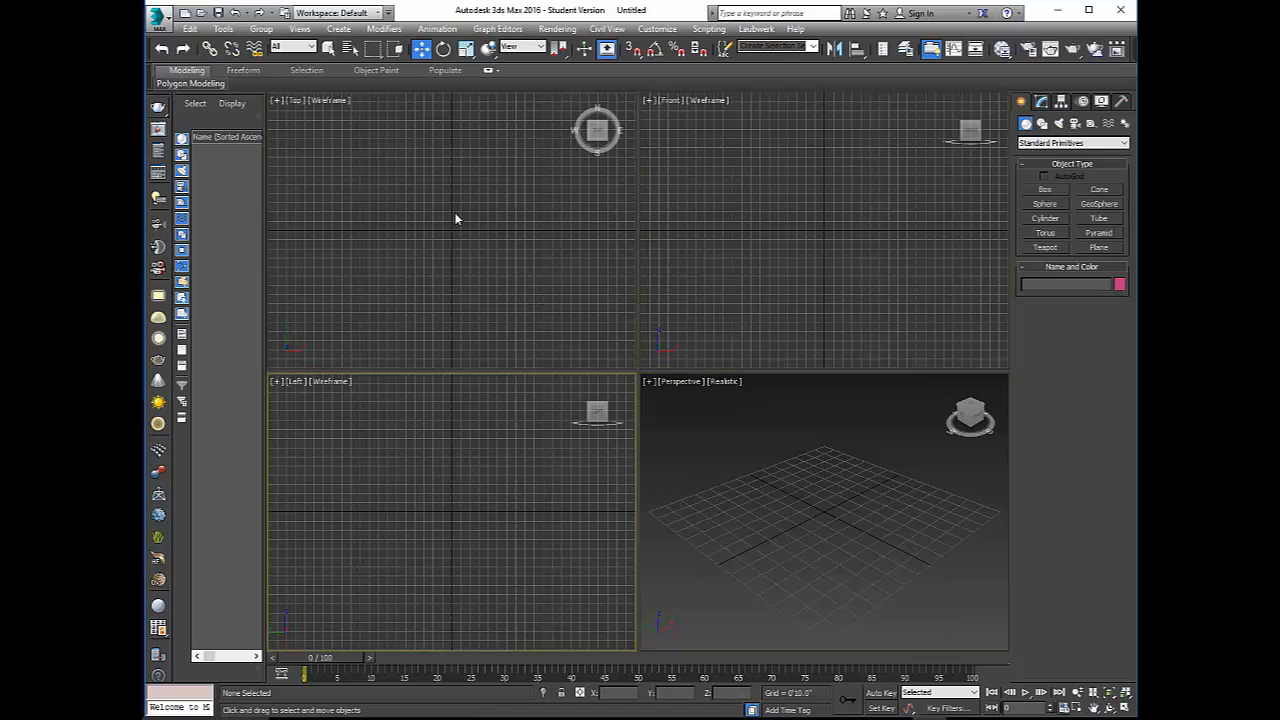
left_click(532, 240)
left_click(795, 228)
left_click(625, 520)
left_click(778, 474)
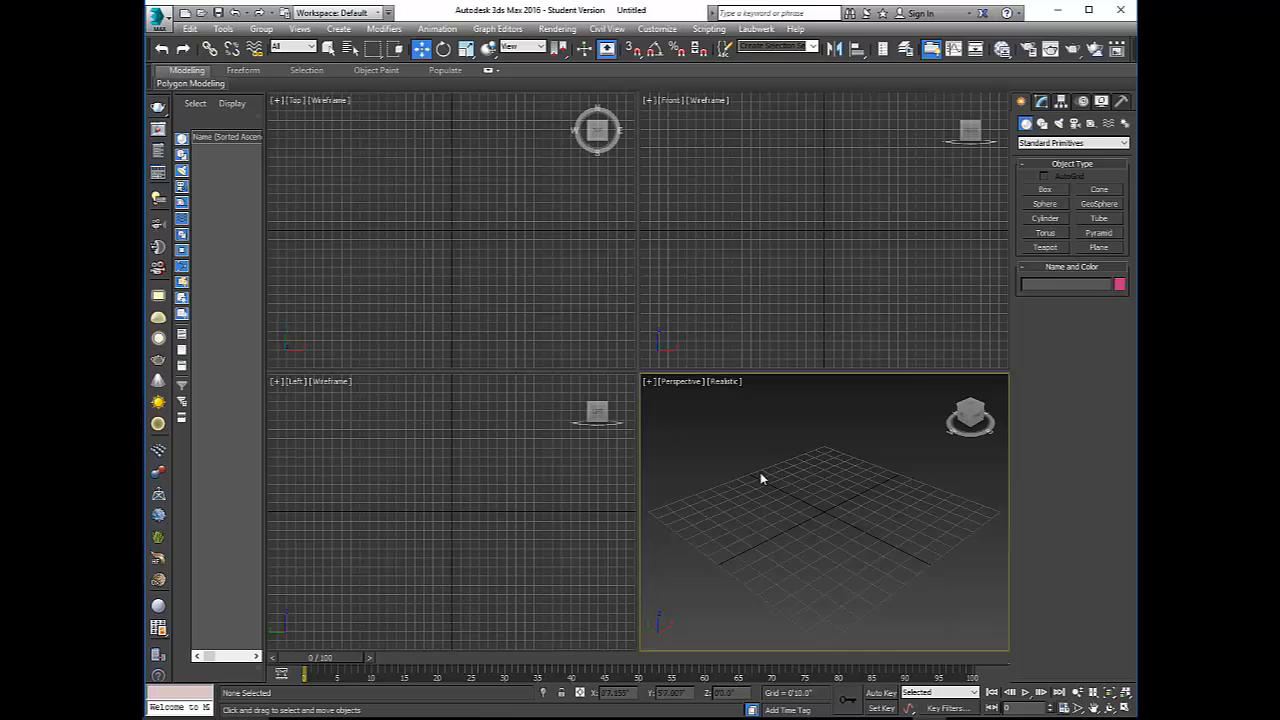
left_click(503, 534)
left_click(476, 267)
left_click(814, 277)
left_click(743, 522)
left_click(525, 303)
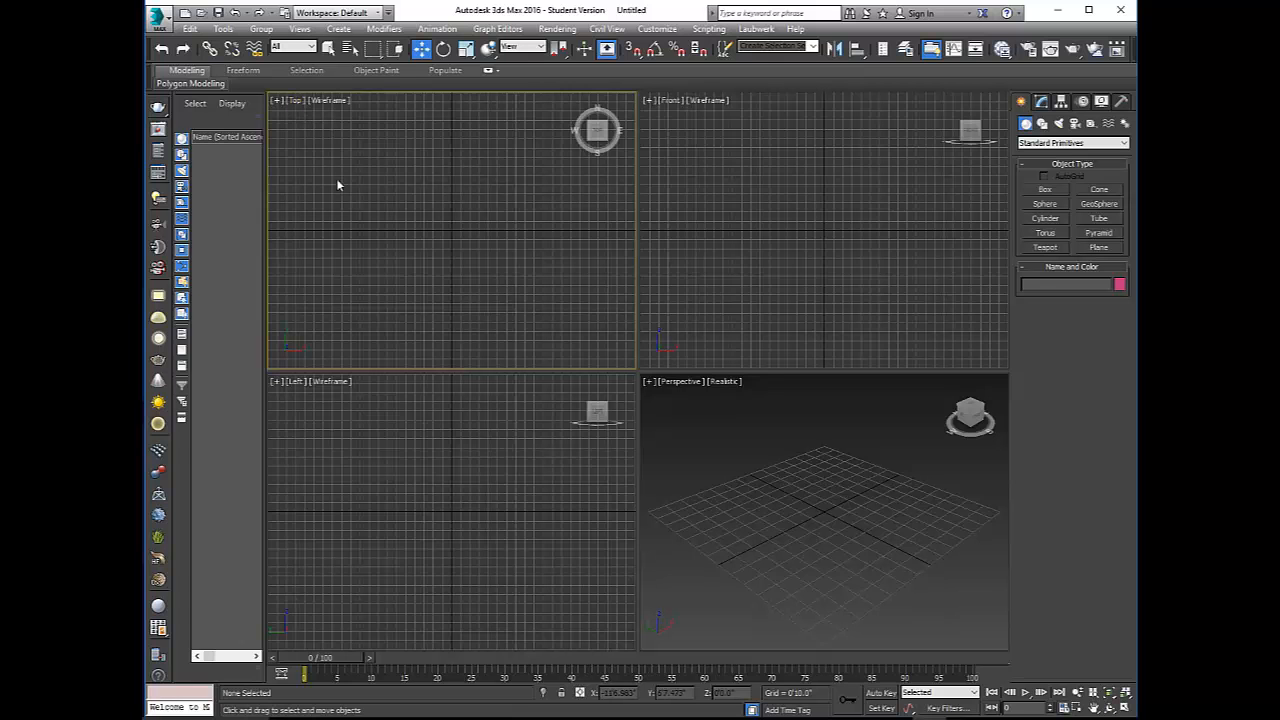
Examine the available view types for the Top and Front viewports without changing them, and activate the Left viewport
left_click(297, 104)
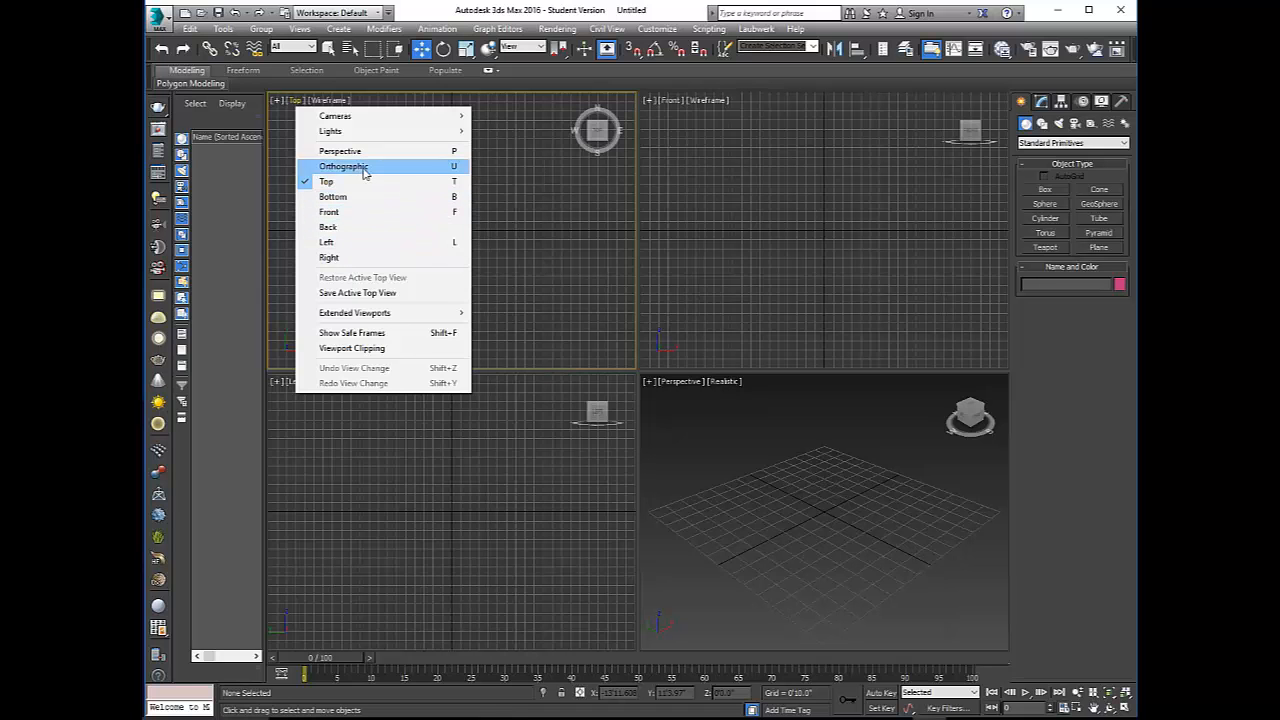
left_click(516, 215)
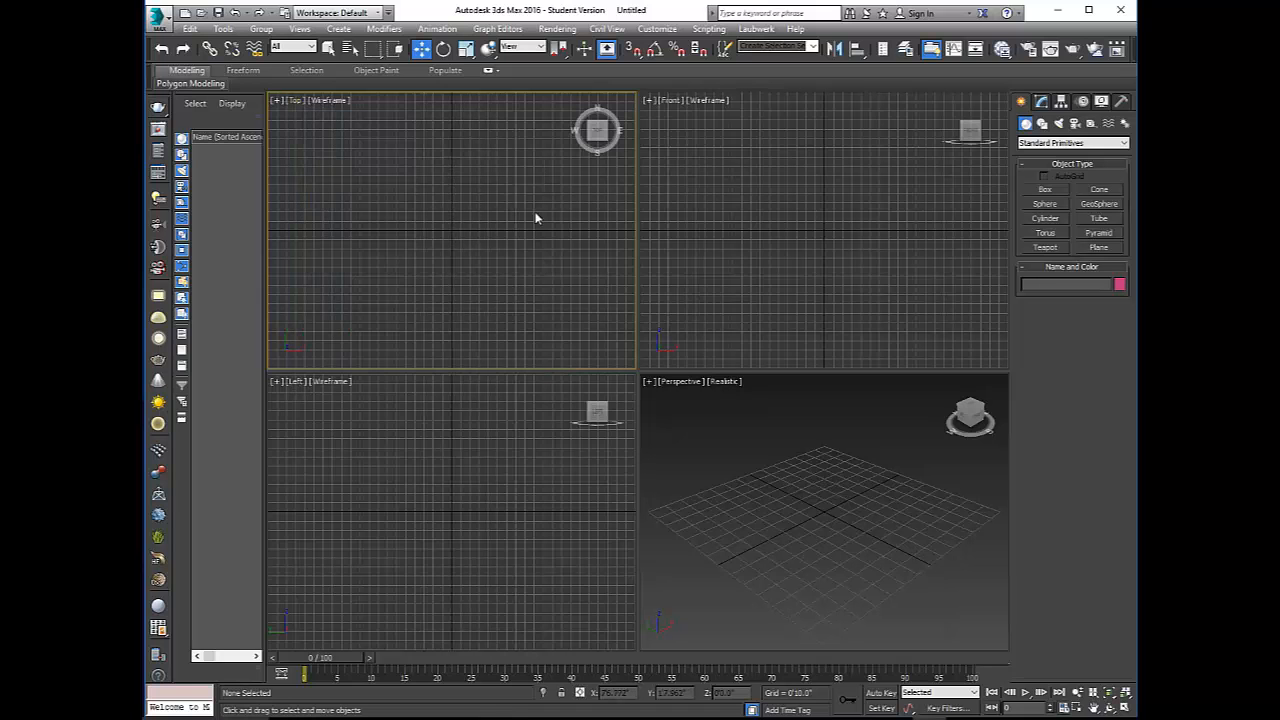
left_click(778, 171)
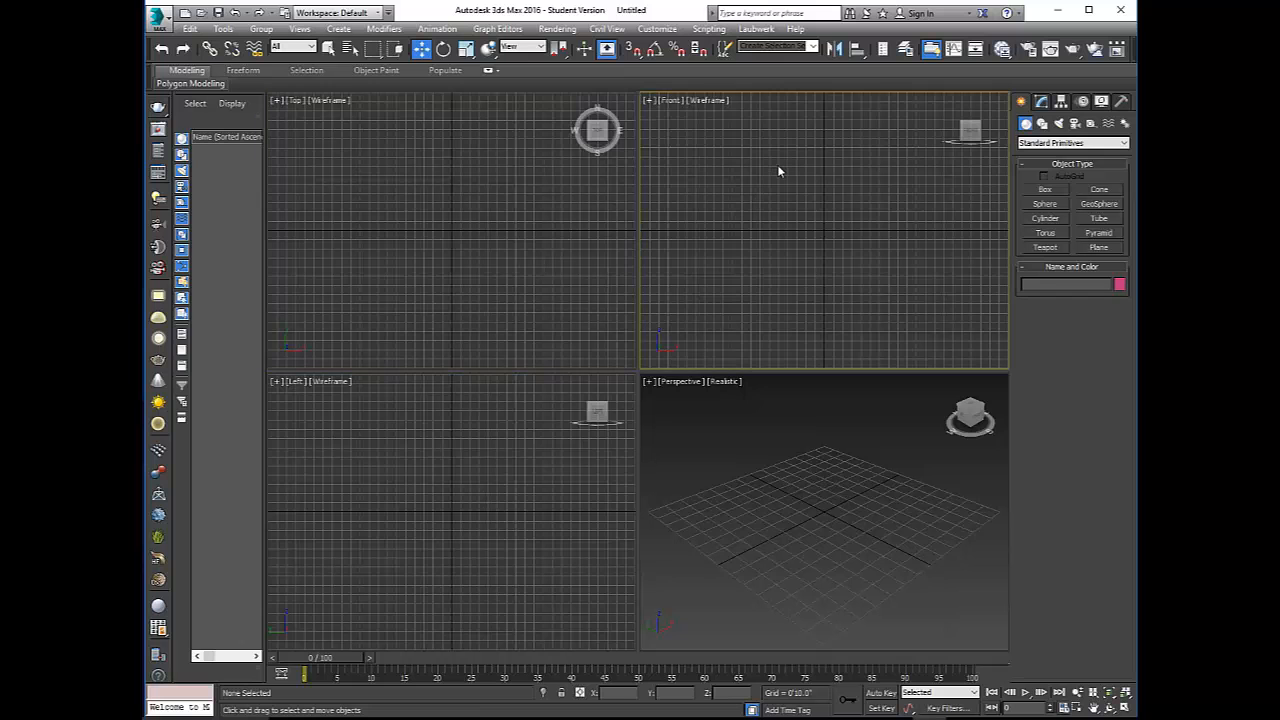
left_click(676, 101)
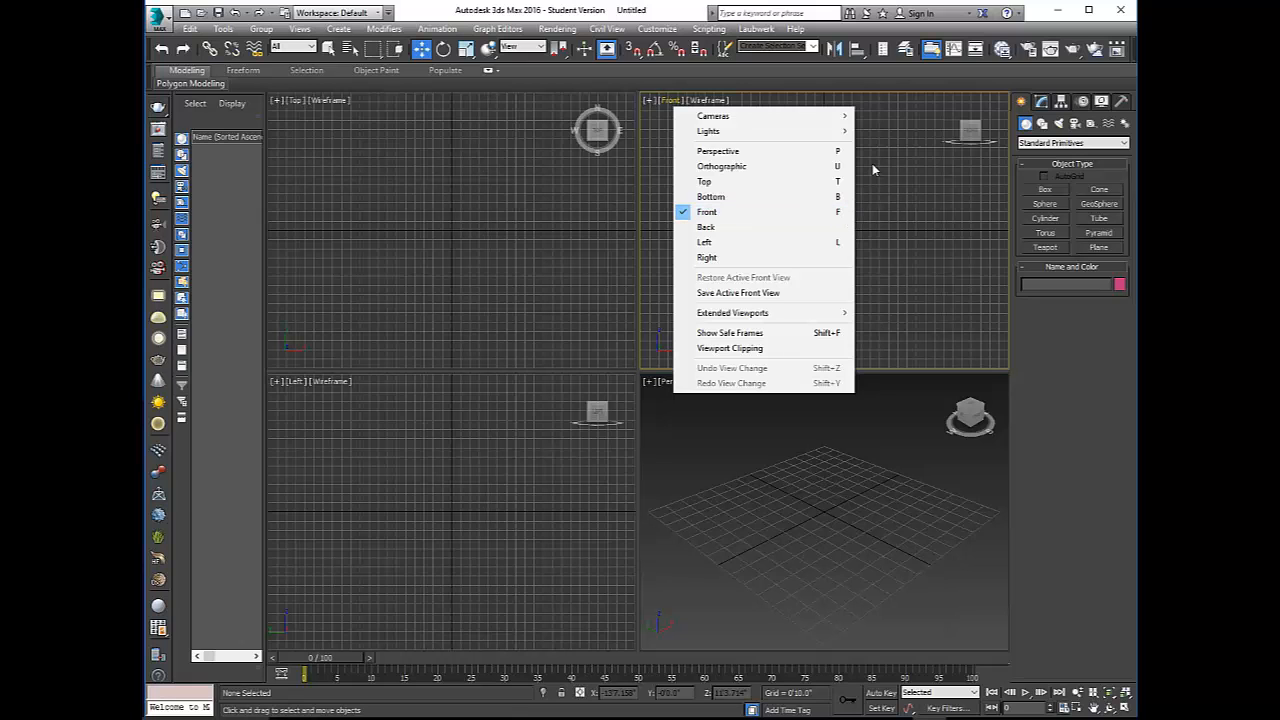
left_click(917, 207)
left_click(478, 492)
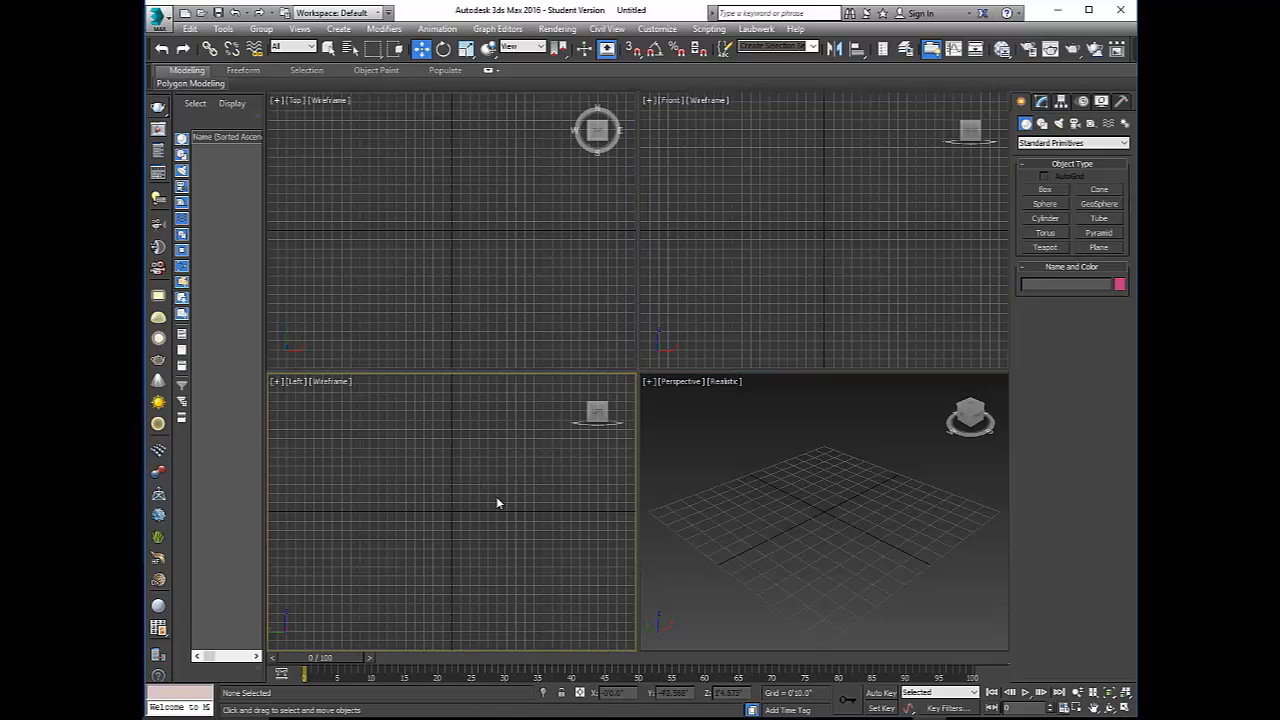
Switch the Perspective viewport to Left, to Top and back to Perspective, and orbit it to an angled view
left_click(688, 460)
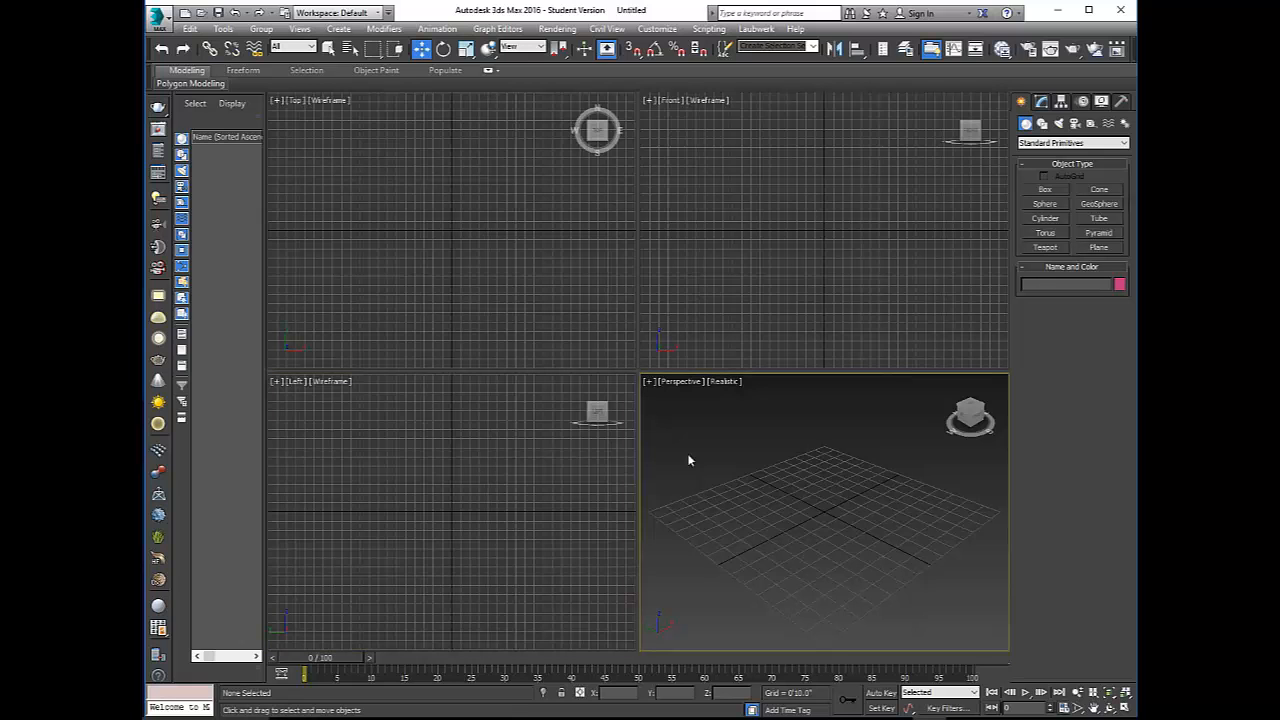
key("l")
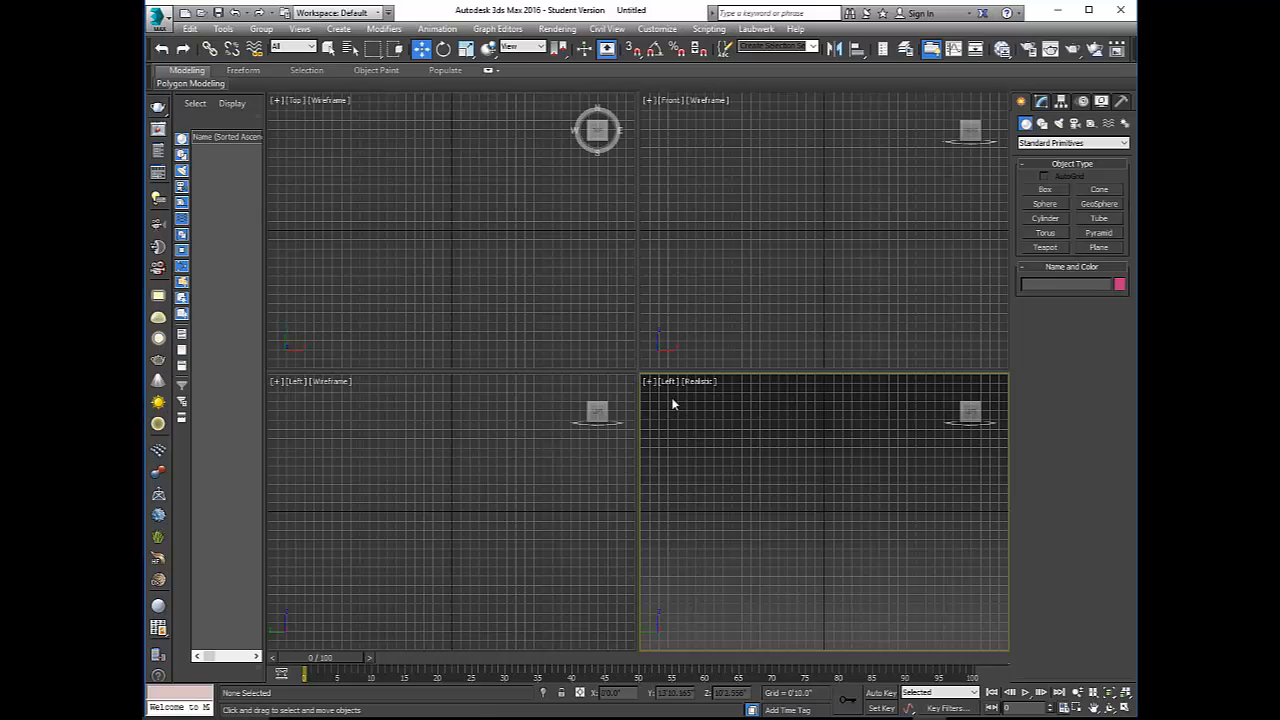
key("t")
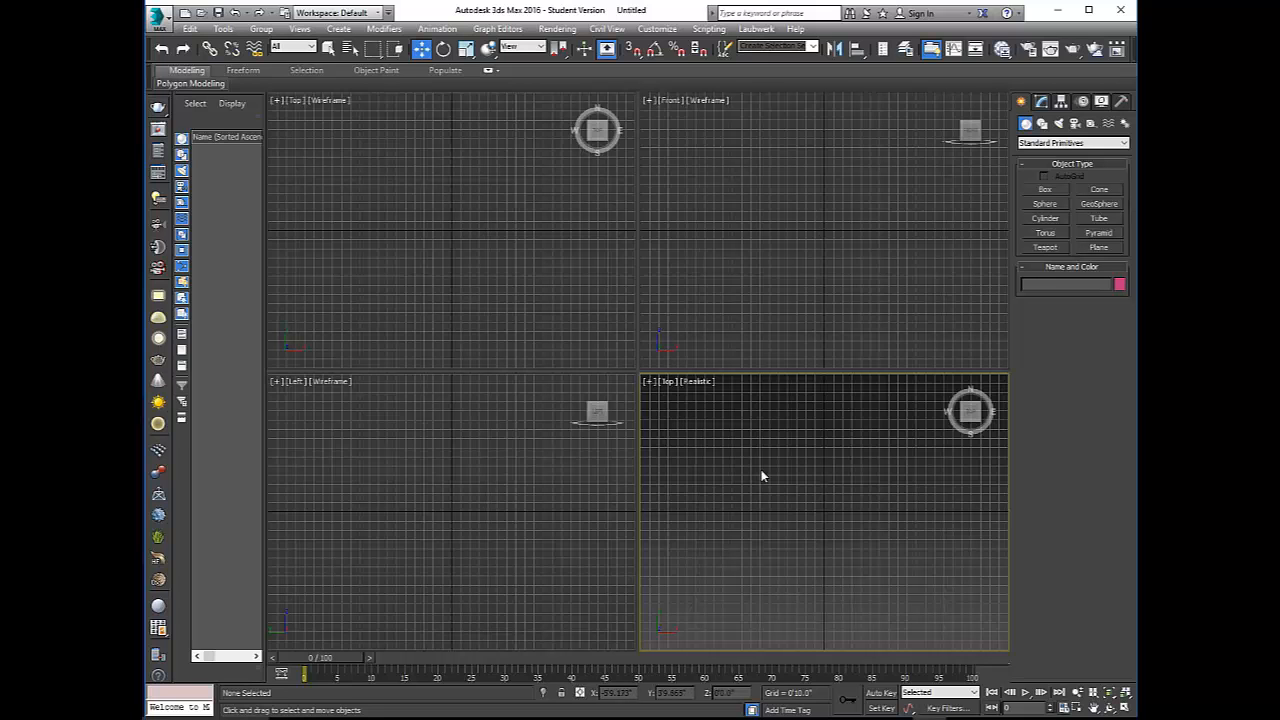
key("p")
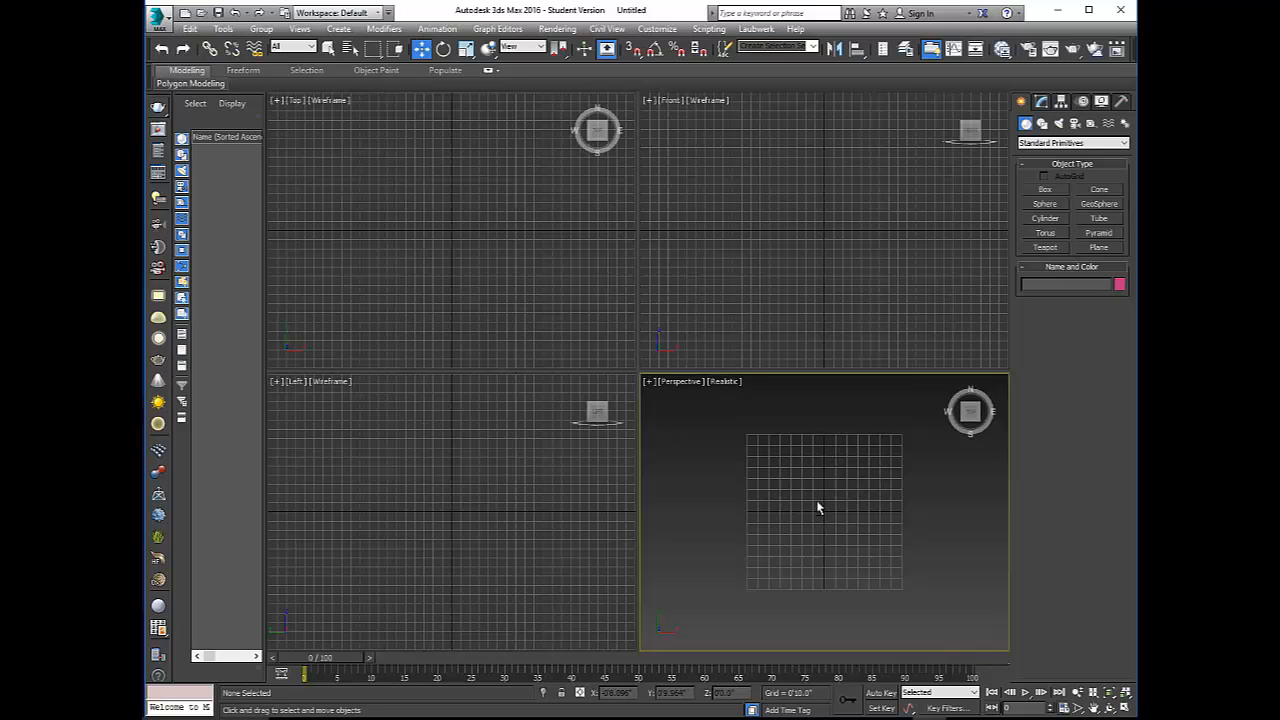
middle_click_drag(816, 500, 885, 438, "alt")
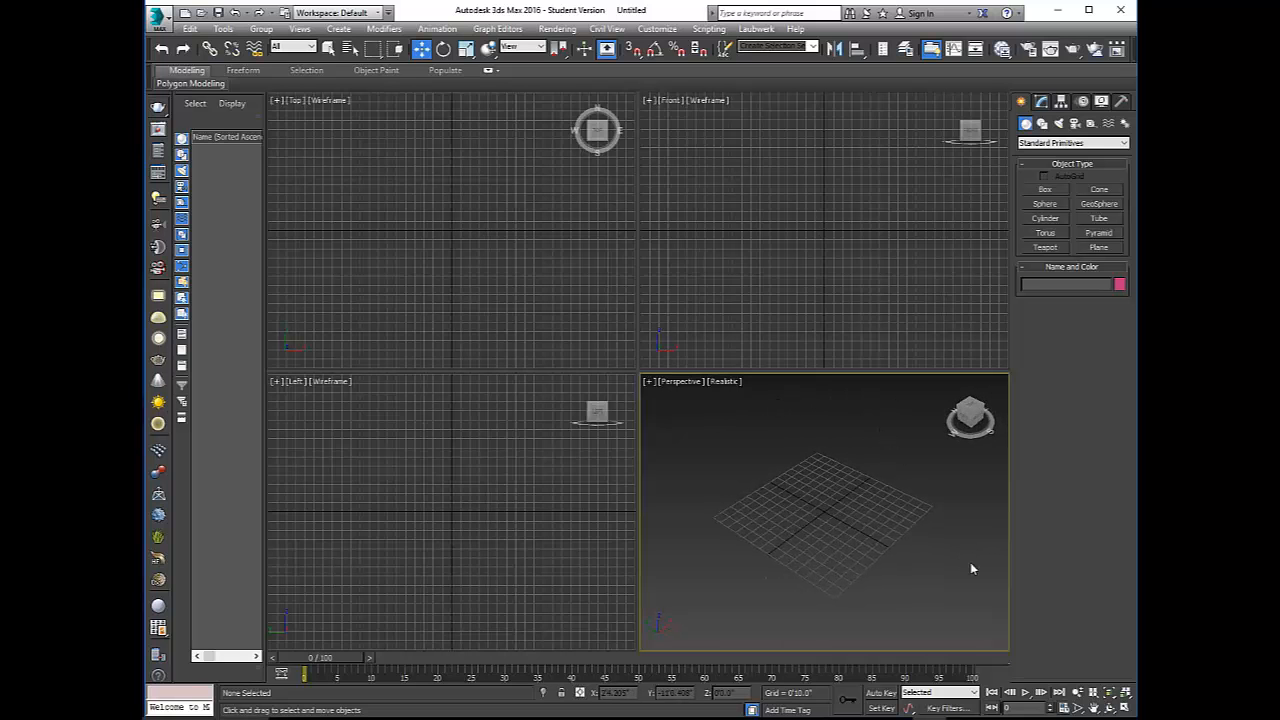
Rotate the Perspective view with the Orbit tool, return to the Move tool and orbit the view once more
left_click(1111, 709)
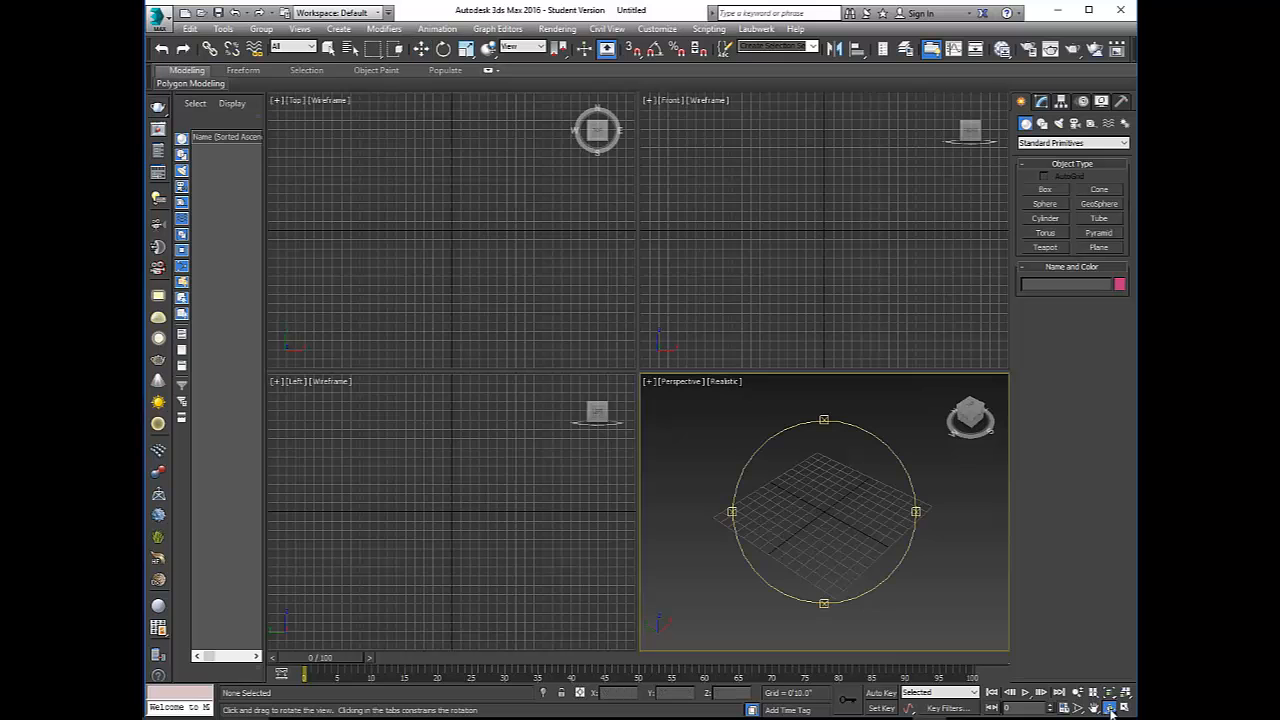
left_click_drag(835, 515, 727, 498)
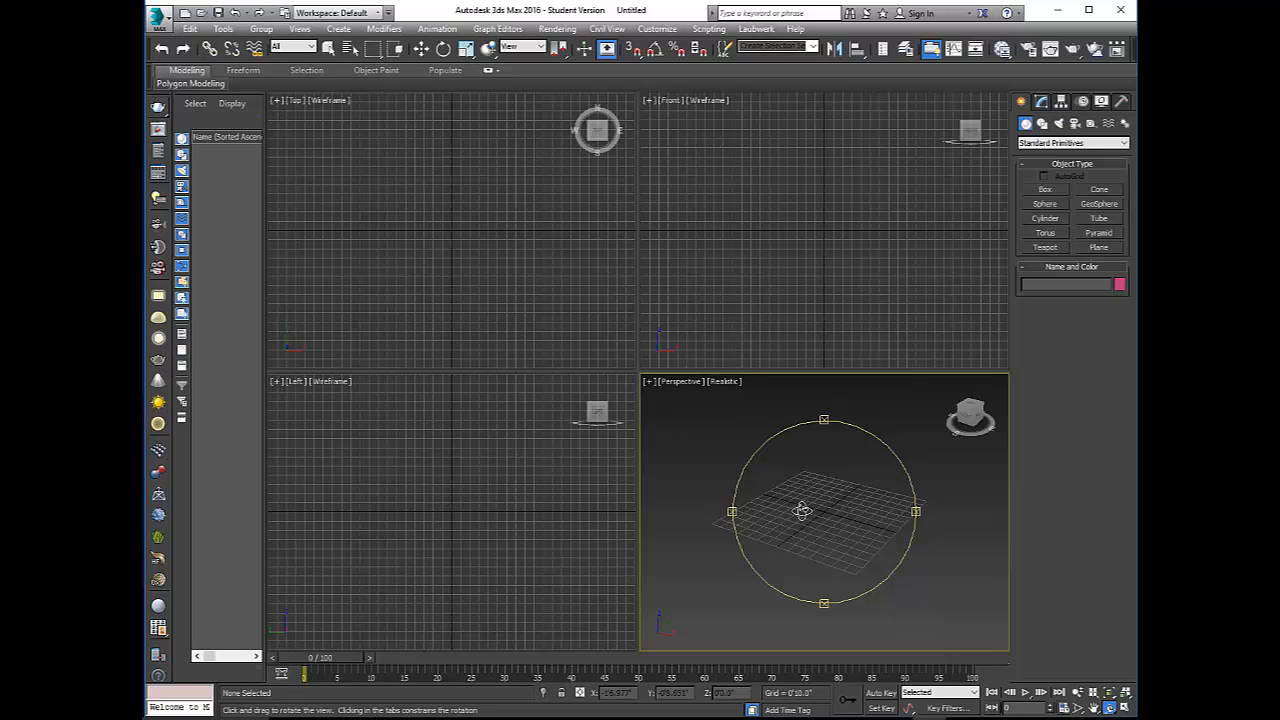
key("w")
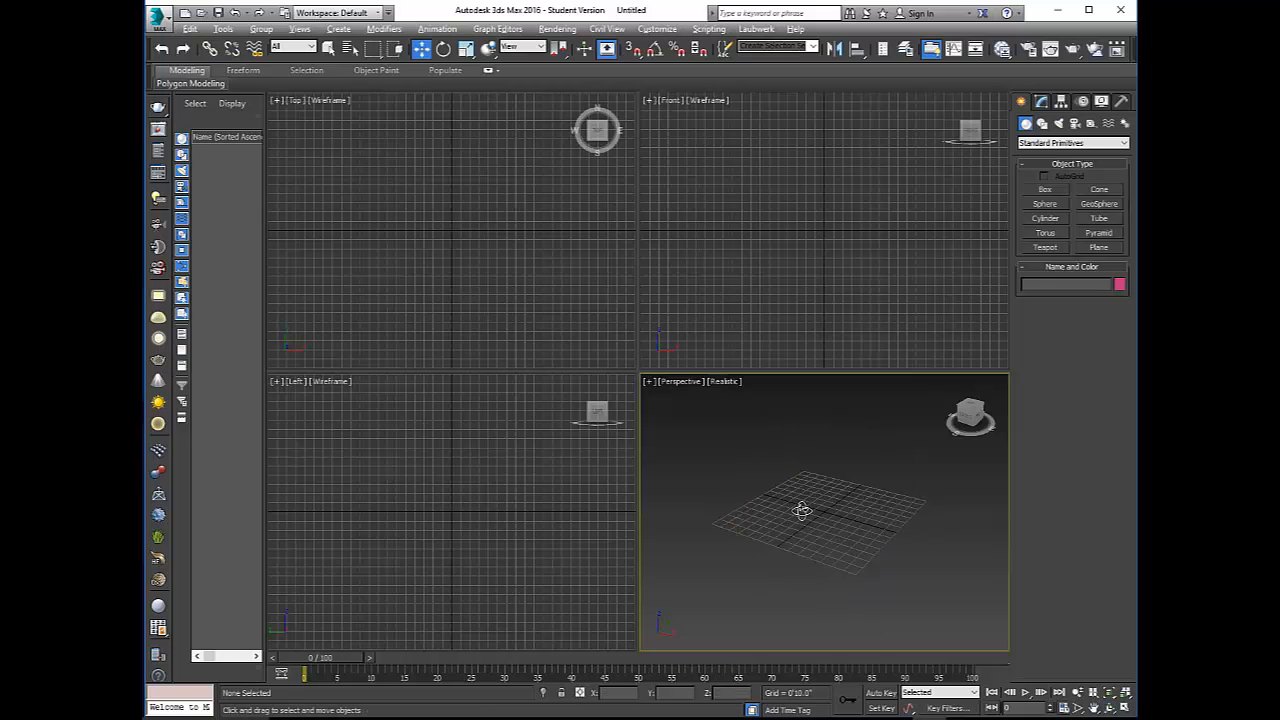
middle_click_drag(802, 511, 861, 525, "alt")
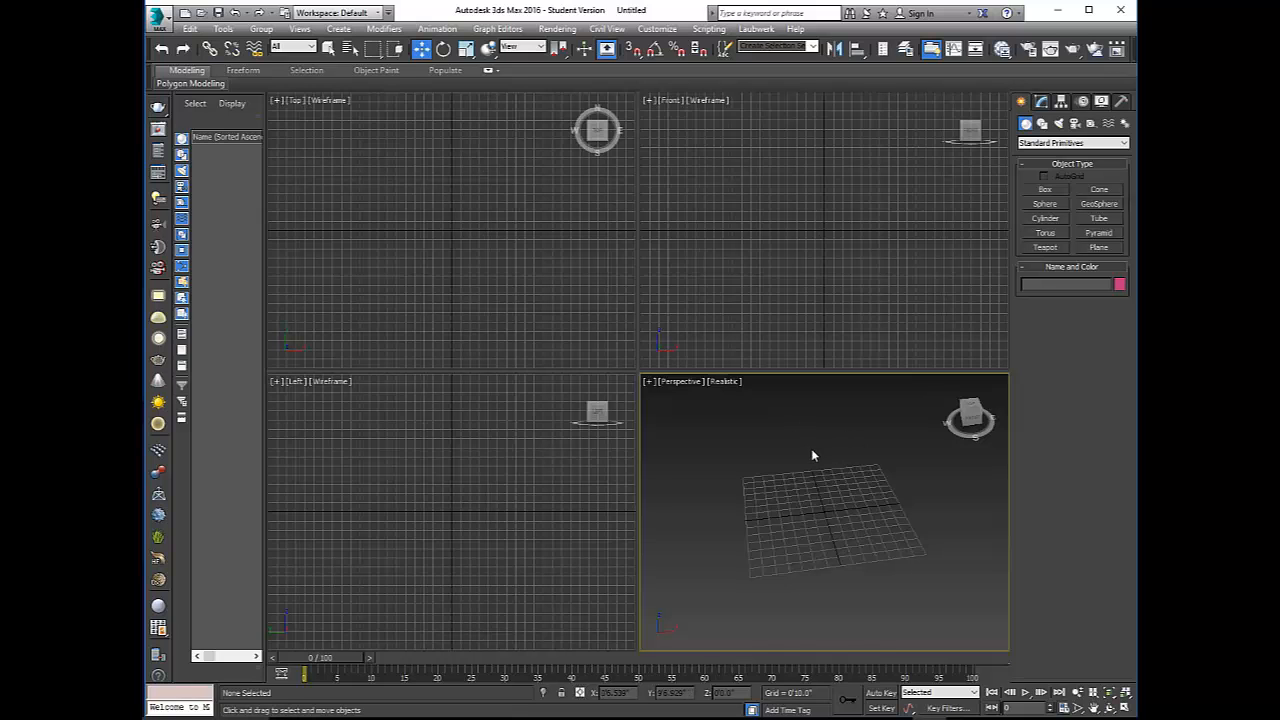
Activate the different viewports one after another, ending with the Perspective viewport
left_click(600, 488)
left_click(480, 266)
left_click(787, 540)
left_click(425, 368)
left_click(726, 350)
left_click(733, 463)
left_click(659, 300)
left_click(694, 437)
Maximize the Perspective viewport and restore the four-viewport layout, twice
key("alt+w")
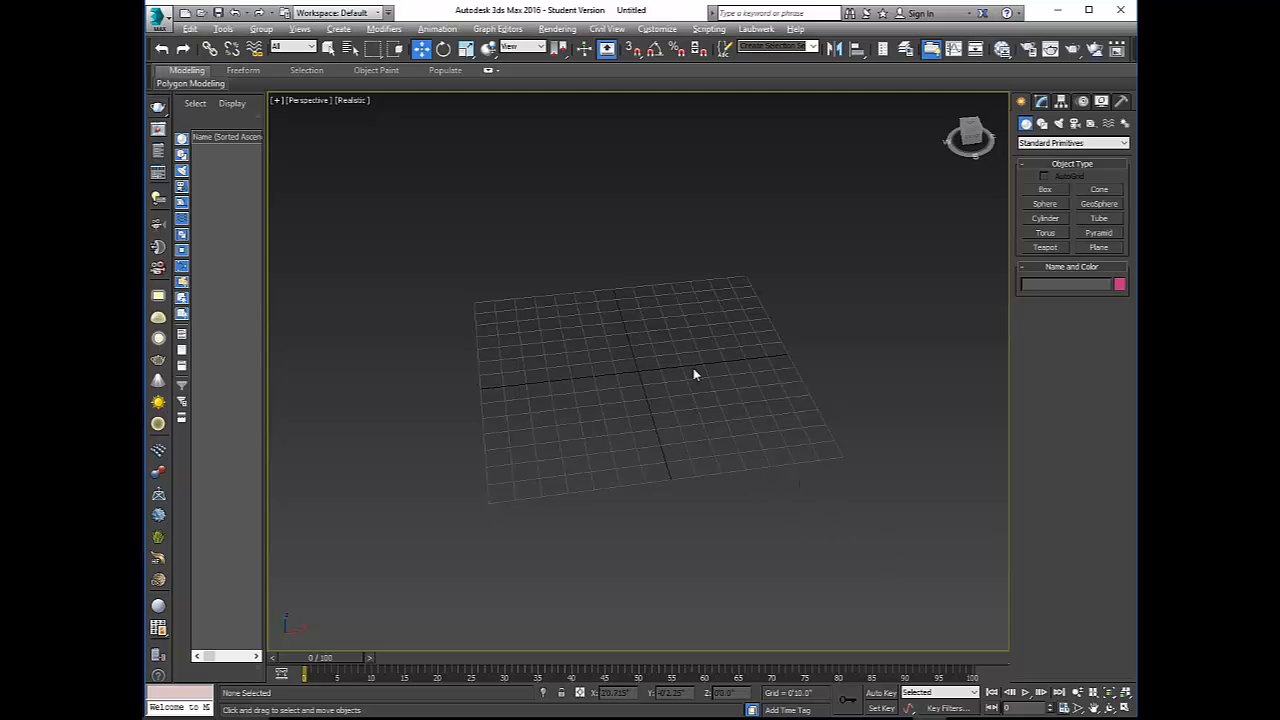
key("alt+w")
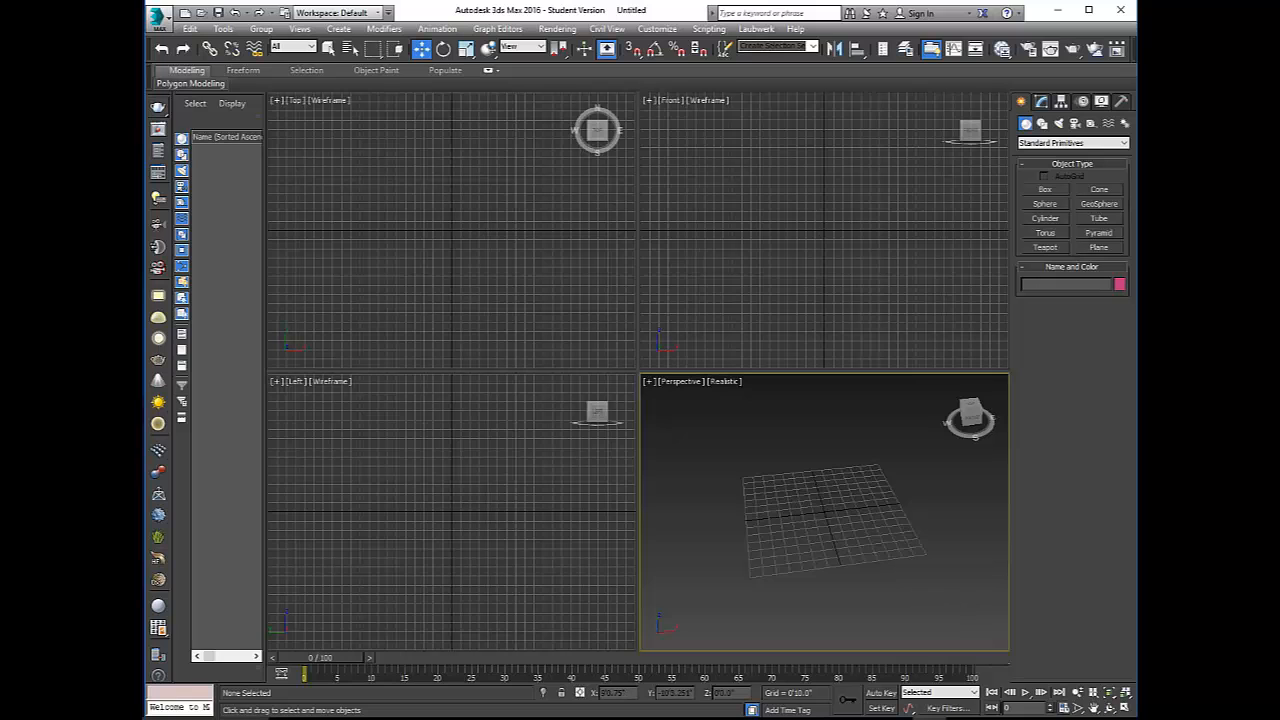
left_click(1125, 707)
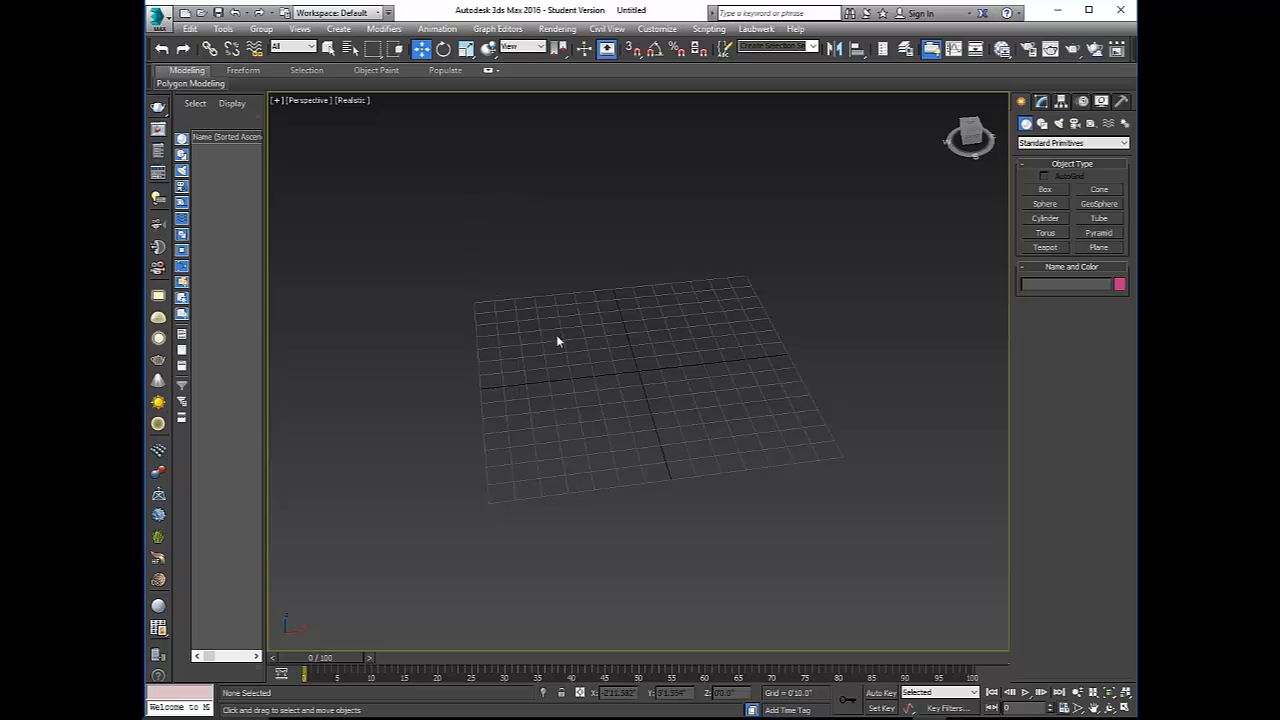
left_click(1125, 707)
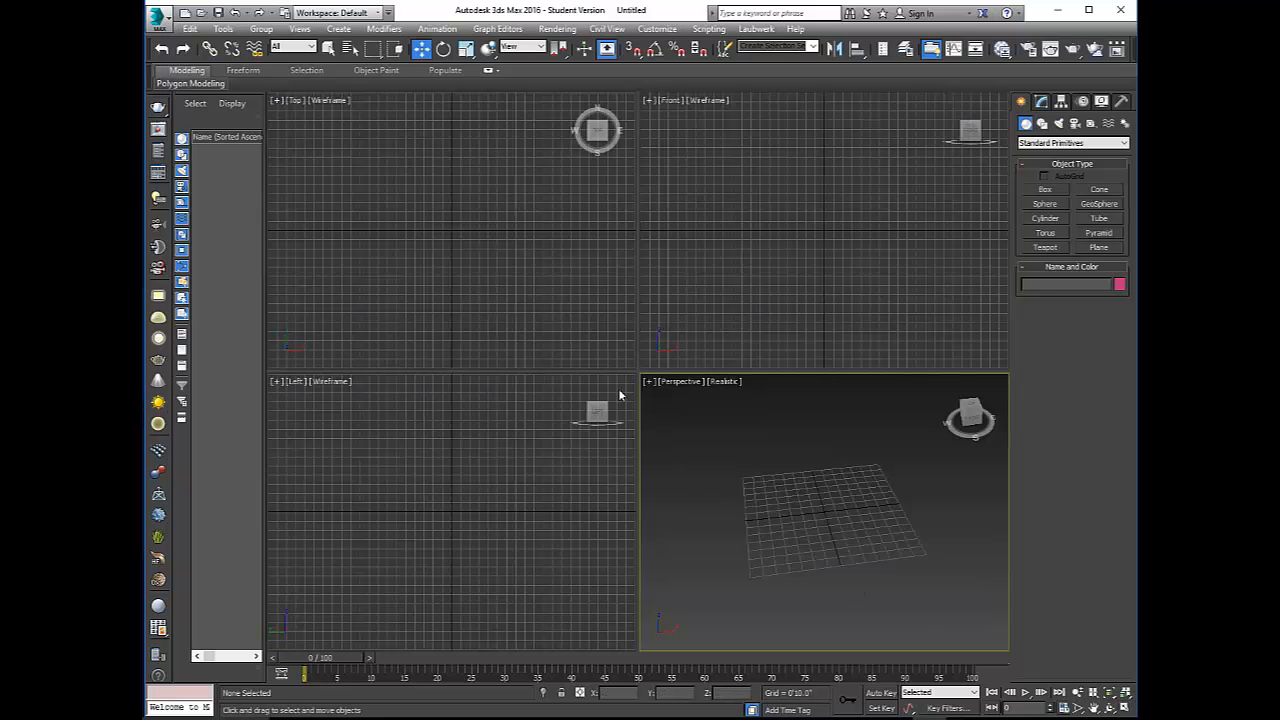
Activate the Top viewport, then maximize it and restore the four-viewport layout, twice
left_click(520, 268)
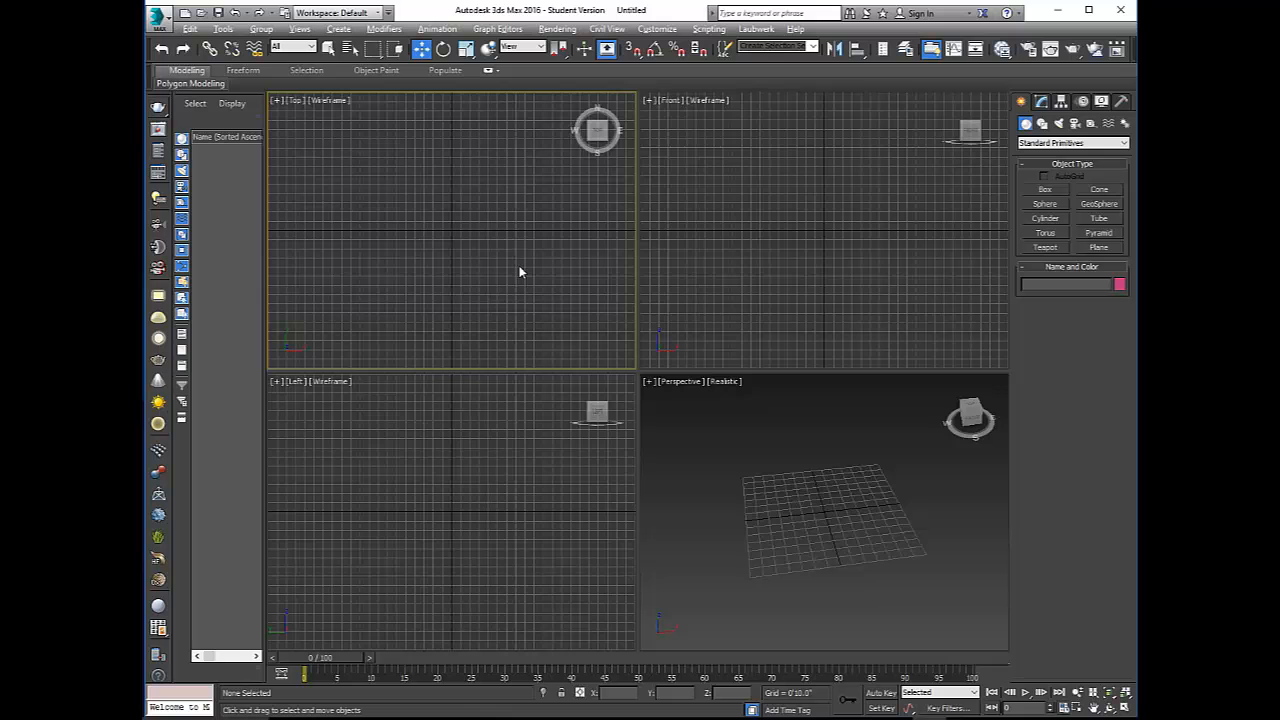
key("alt+w")
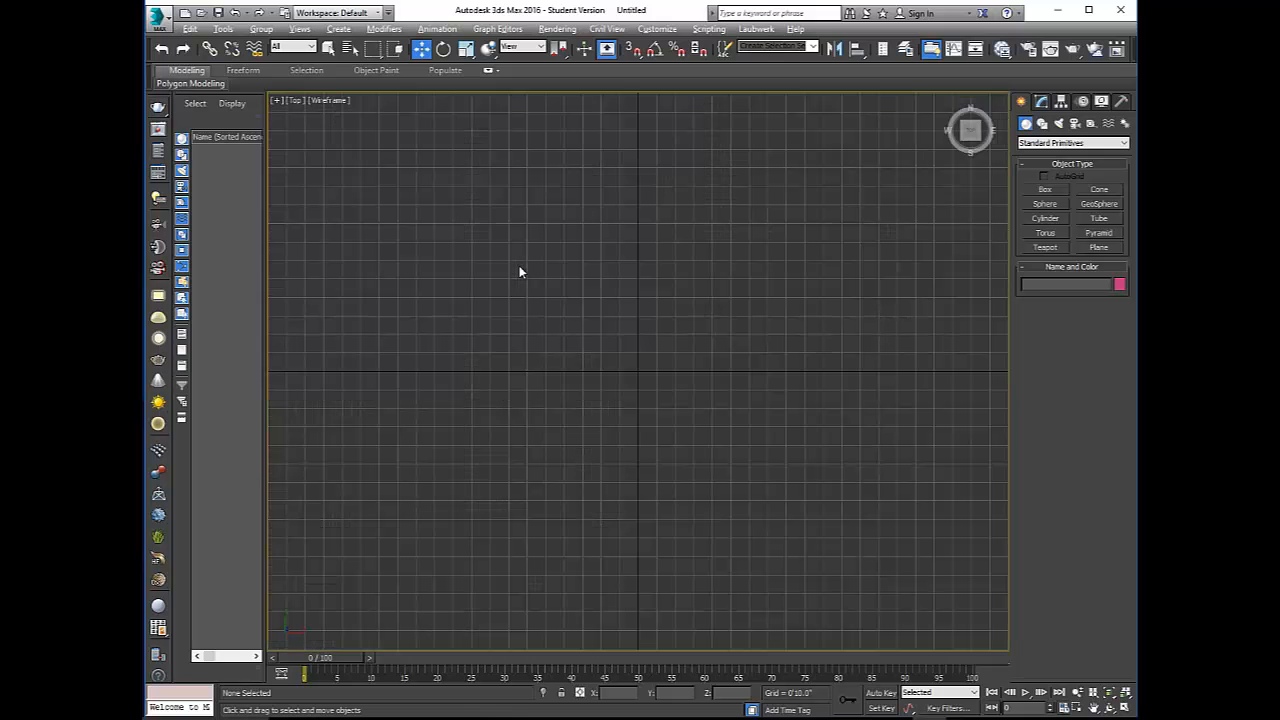
key("alt+w")
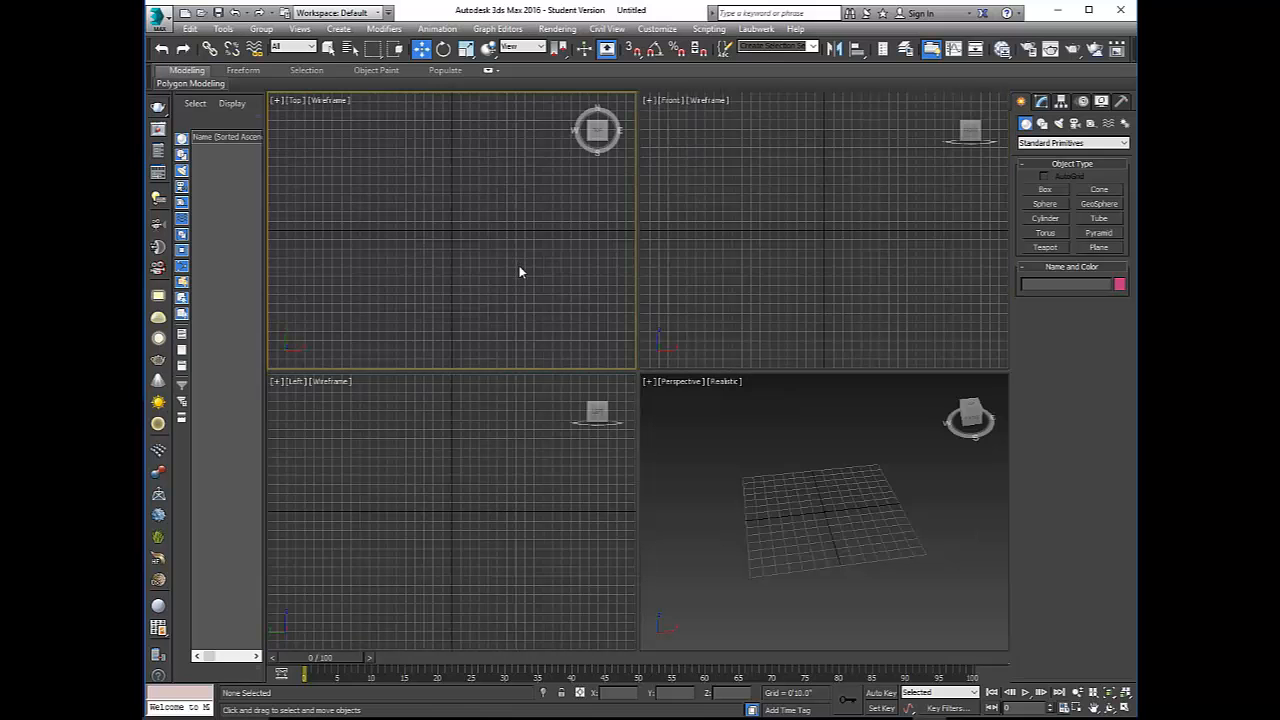
left_click(1125, 708)
left_click(1125, 708)
Cycle through all four viewports again, ending with the Front viewport active
left_click(687, 516)
left_click(500, 470)
left_click(480, 300)
left_click(750, 300)
left_click(774, 516)
left_click(461, 425)
left_click(480, 300)
left_click(748, 340)
left_click(755, 400)
left_click(600, 450)
left_click(625, 280)
left_click(660, 245)
Reset the scene to its default state and activate the Perspective viewport
left_click(158, 18)
left_click(195, 82)
left_click(601, 389)
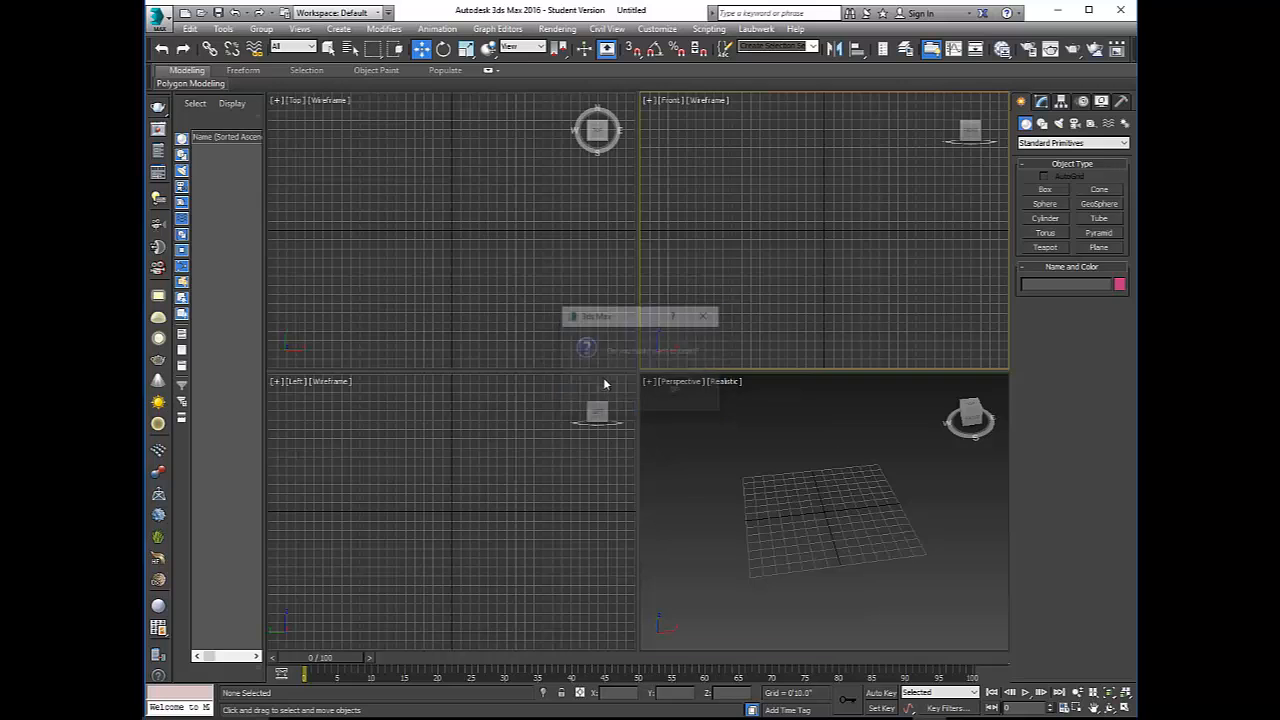
left_click(726, 430)
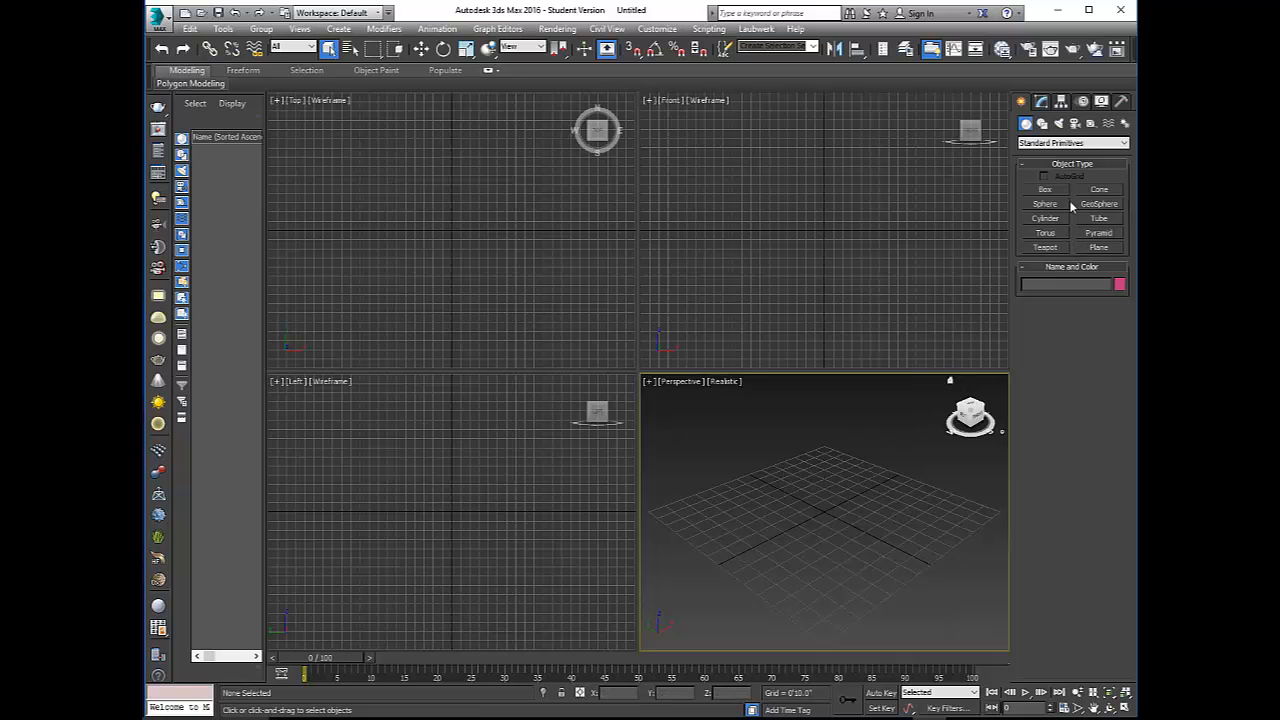
Examine the modifier options and the object categories available for creation: lights, cameras, standard primitives and splines
left_click(1042, 103)
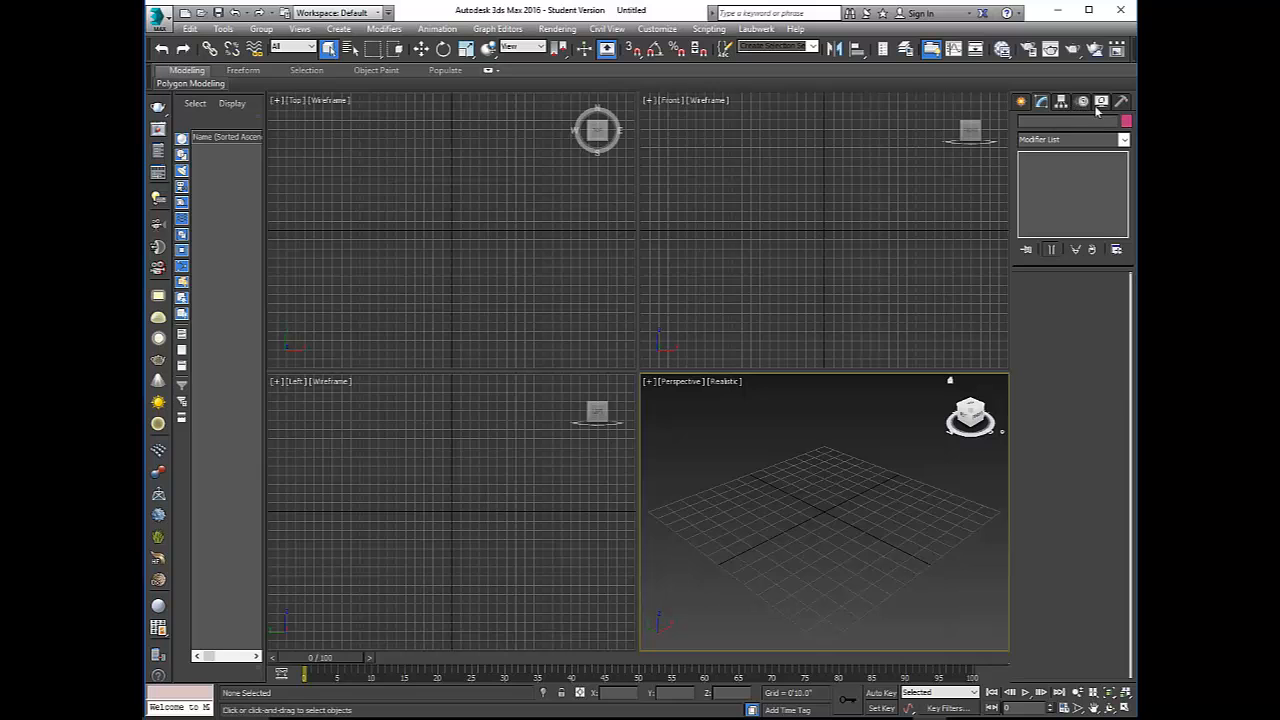
left_click(1021, 102)
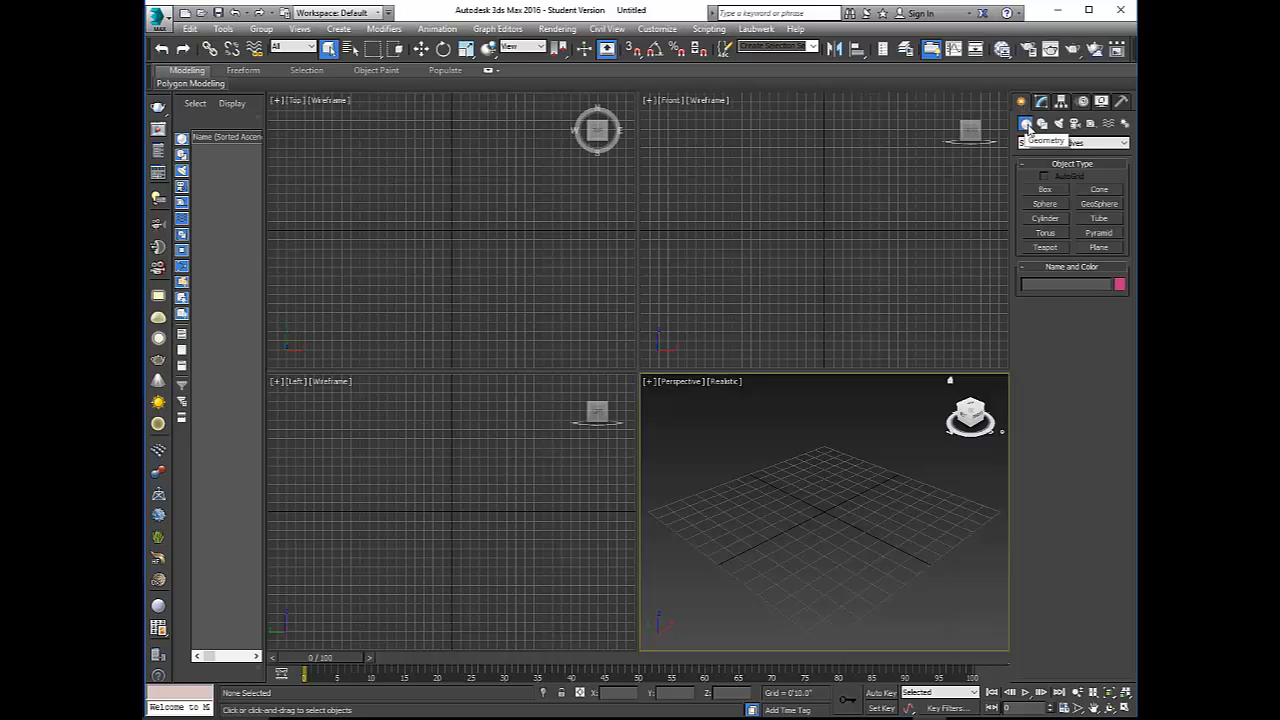
left_click(1045, 130)
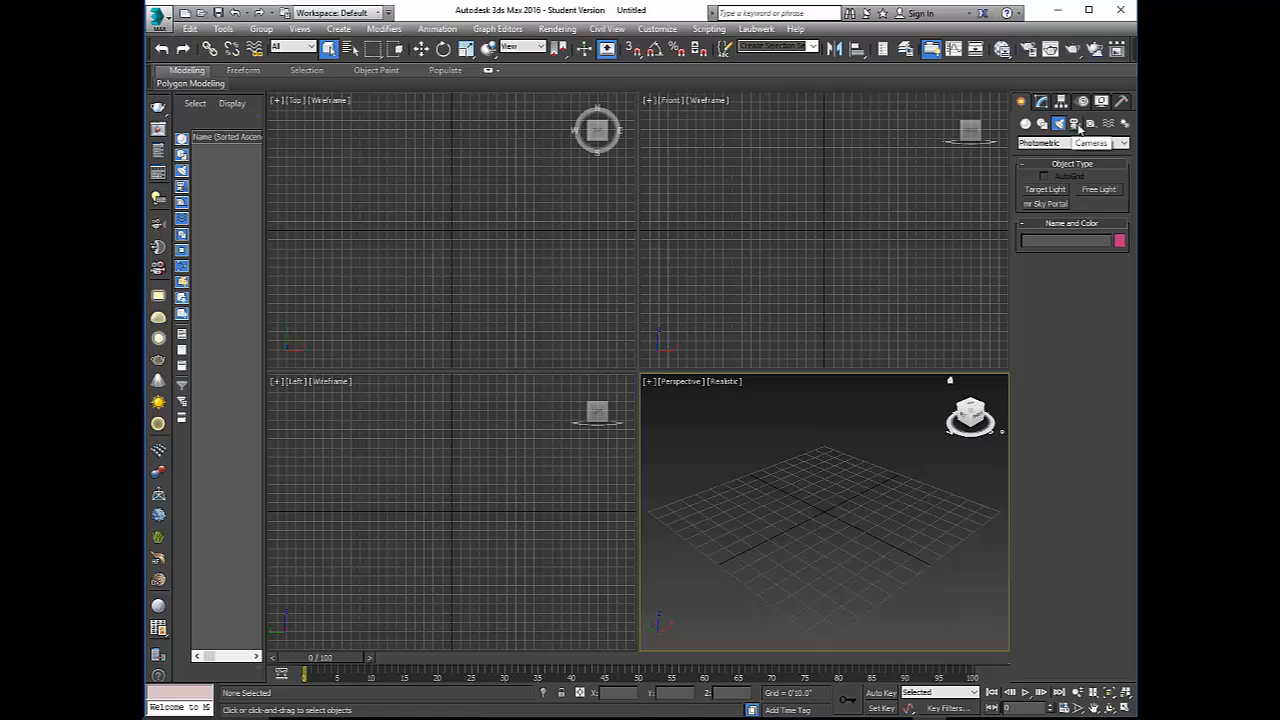
left_click(1078, 126)
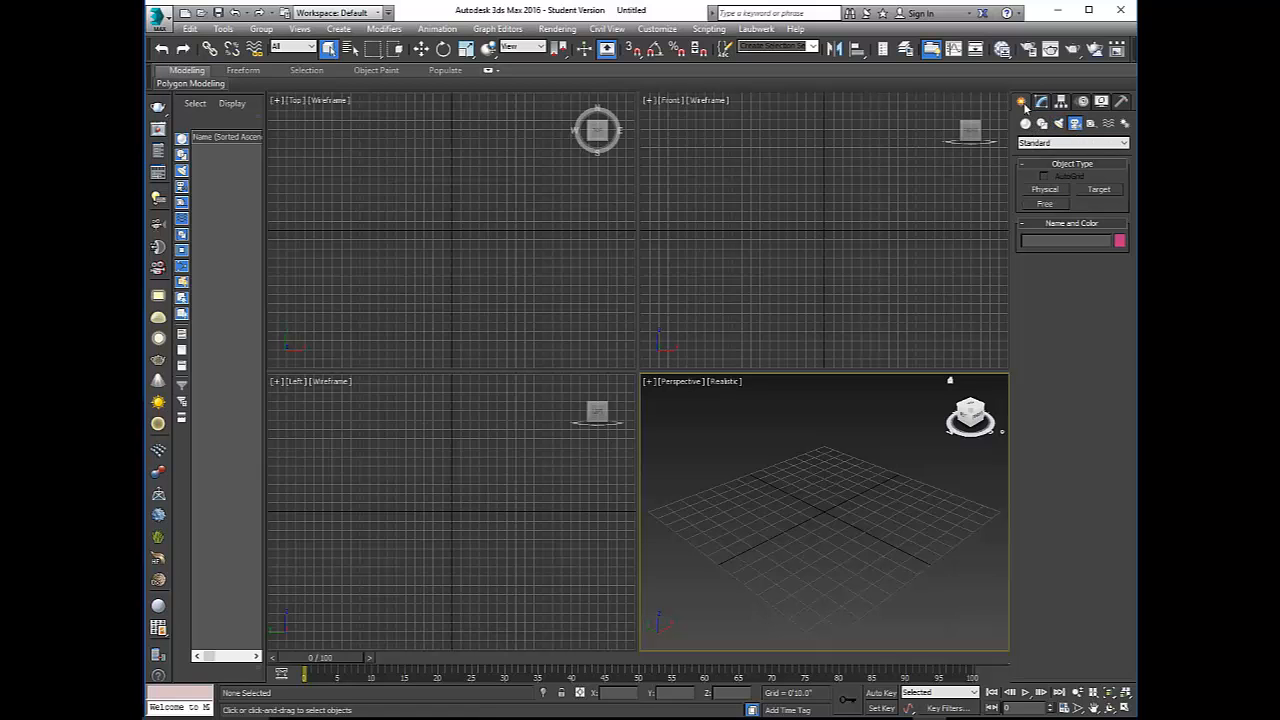
left_click(1026, 124)
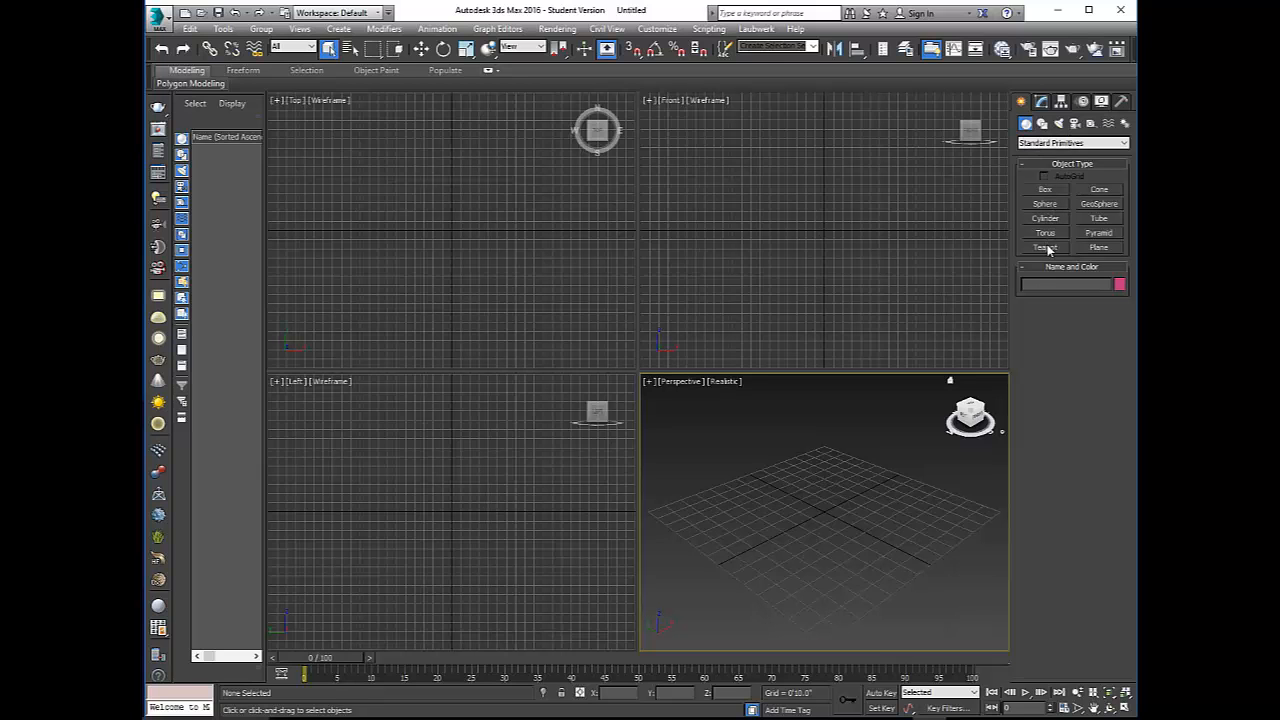
left_click(1043, 124)
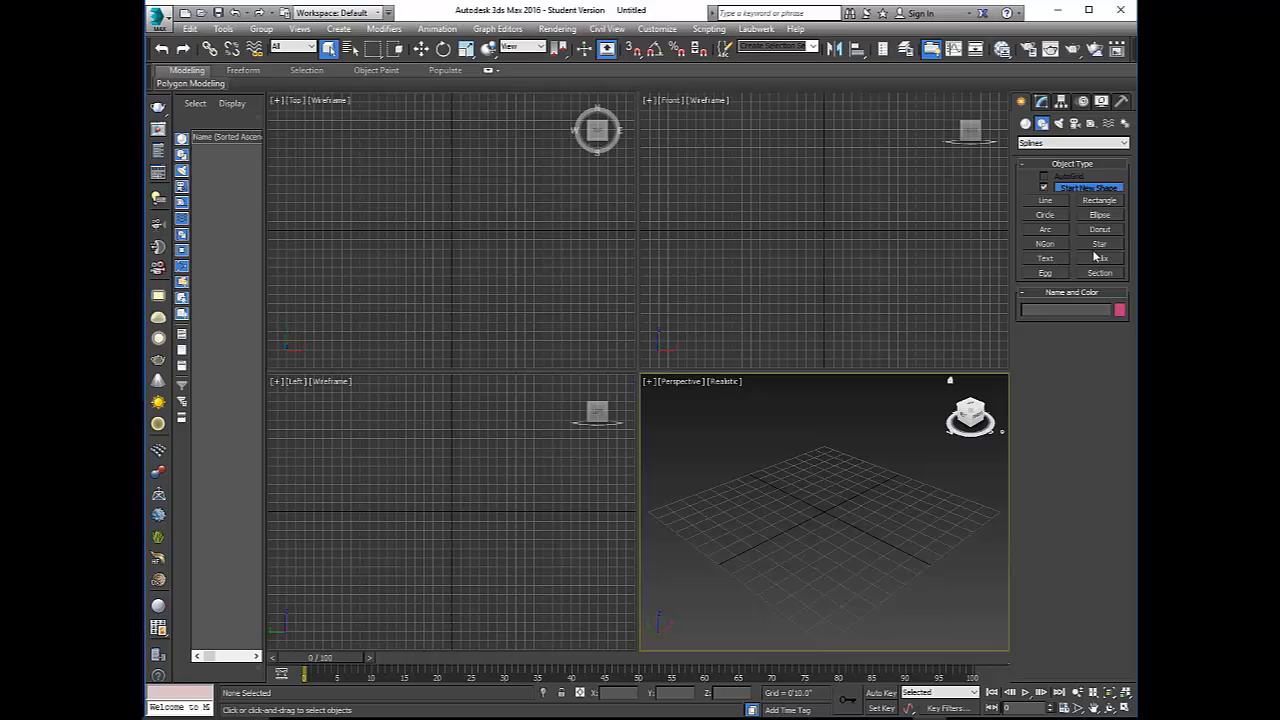
Examine the object types available for lights, cameras and standard primitives, and the list of geometry categories
left_click(1059, 124)
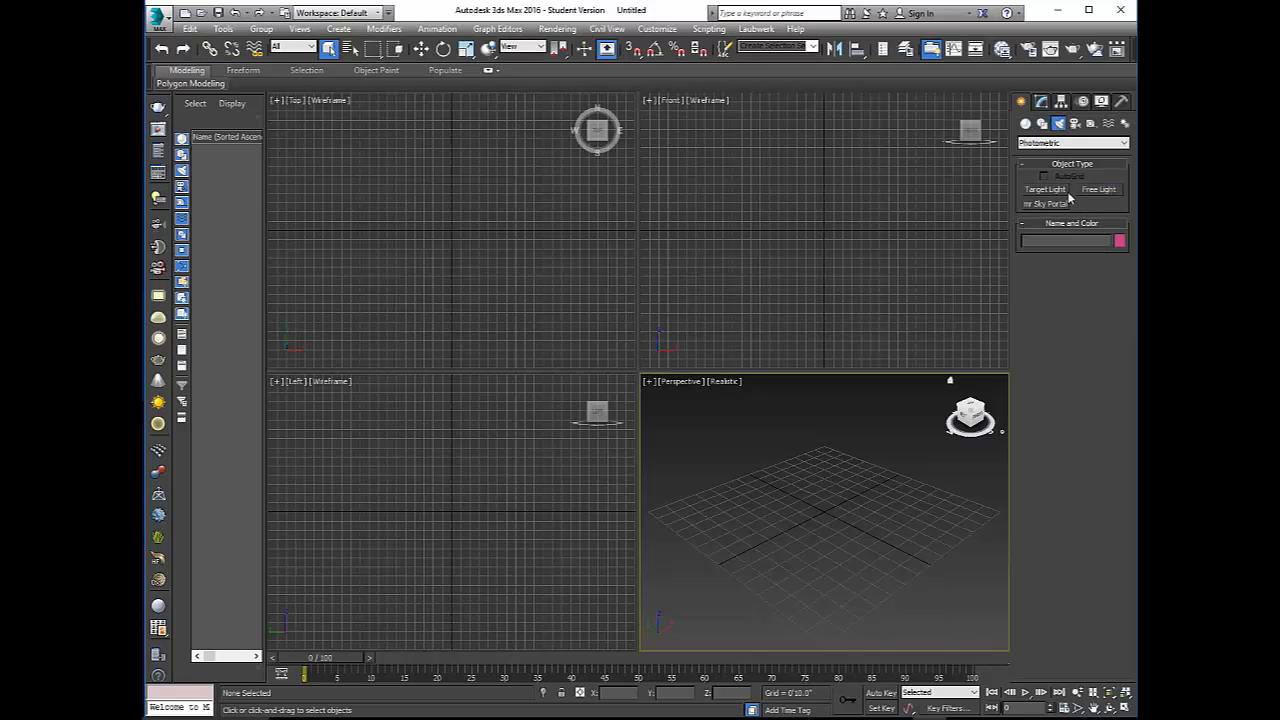
left_click(1075, 123)
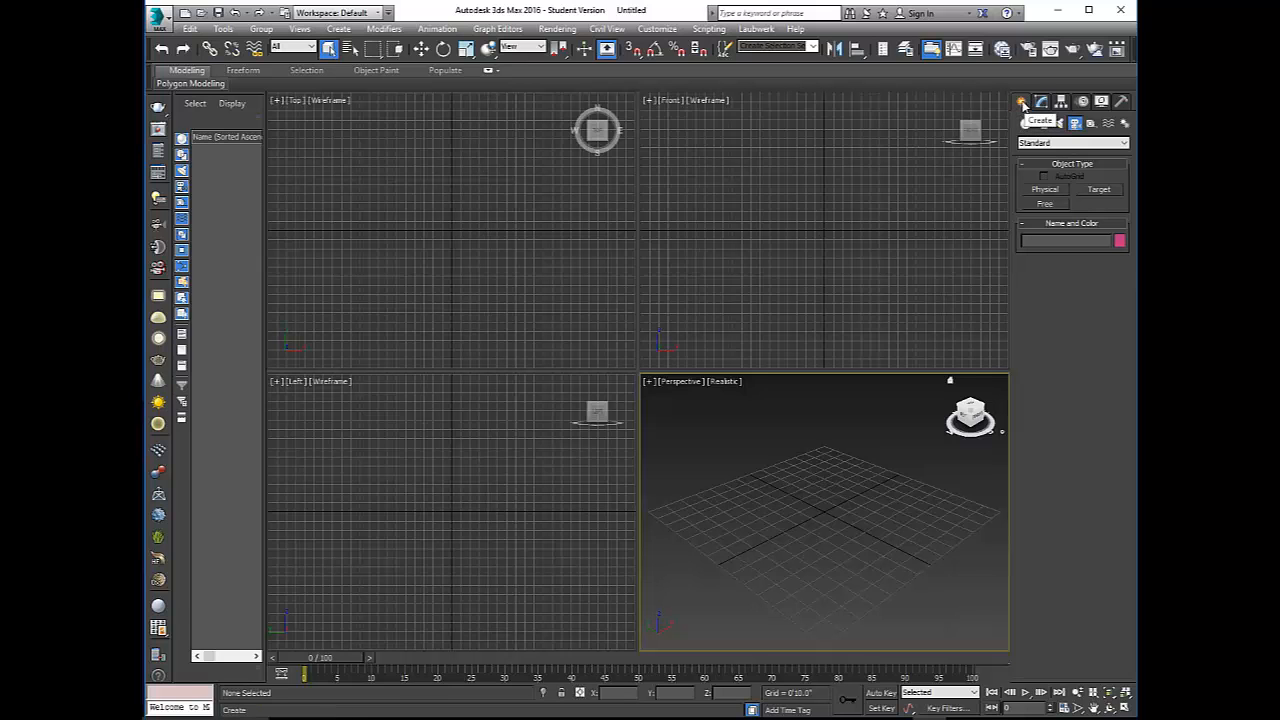
left_click(1025, 124)
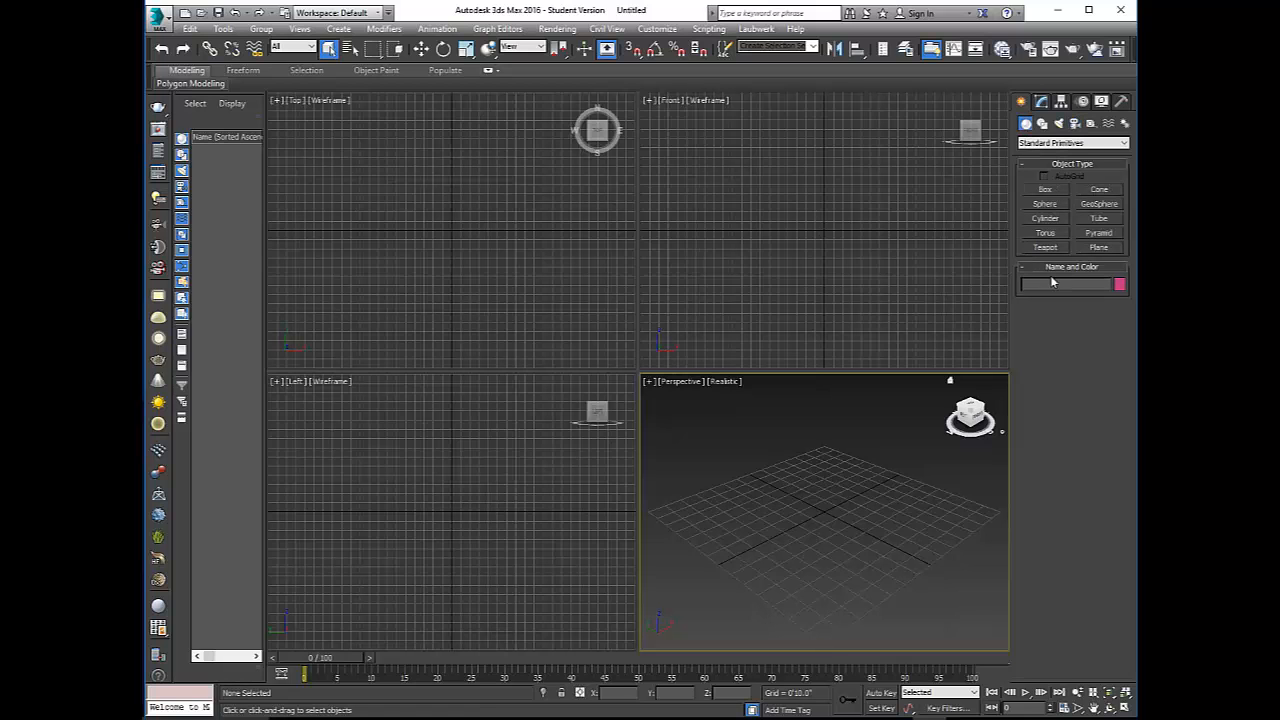
left_click(1076, 143)
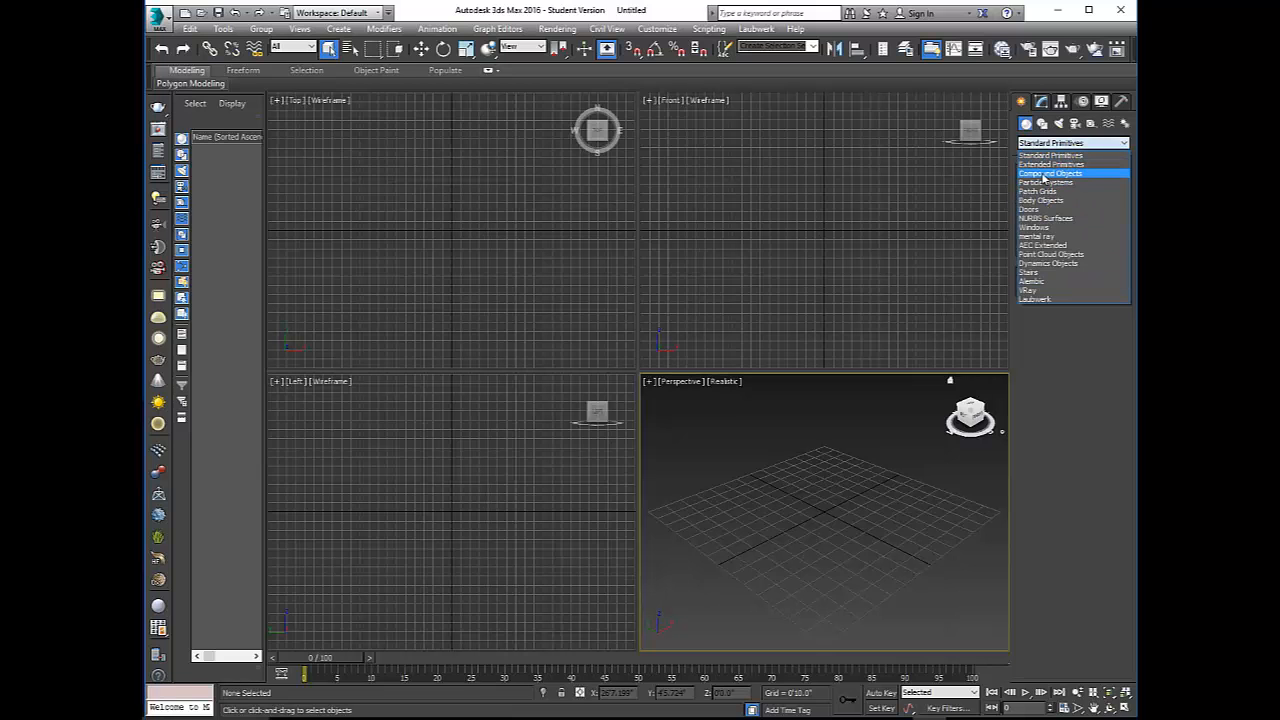
left_click(1061, 340)
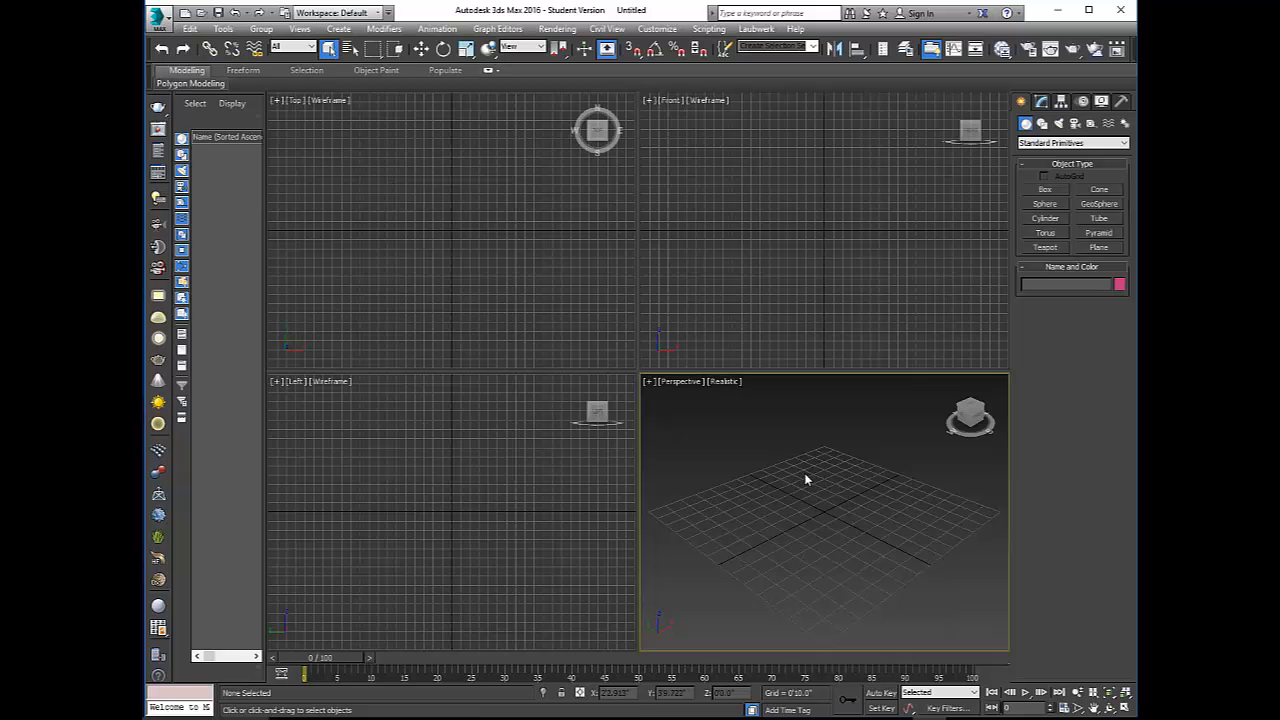
Maximize the Perspective viewport and create a plane covering the whole grid, about 11'9" long and 11'8" wide
key("alt+w")
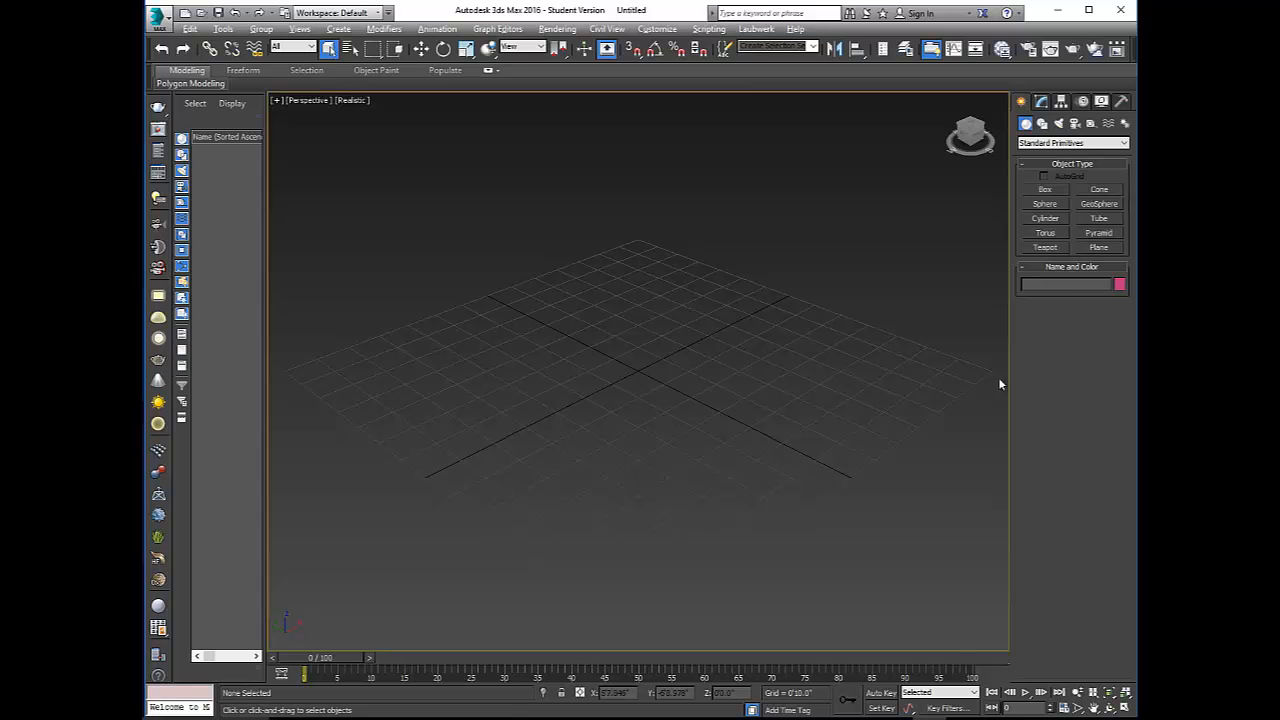
left_click(1100, 247)
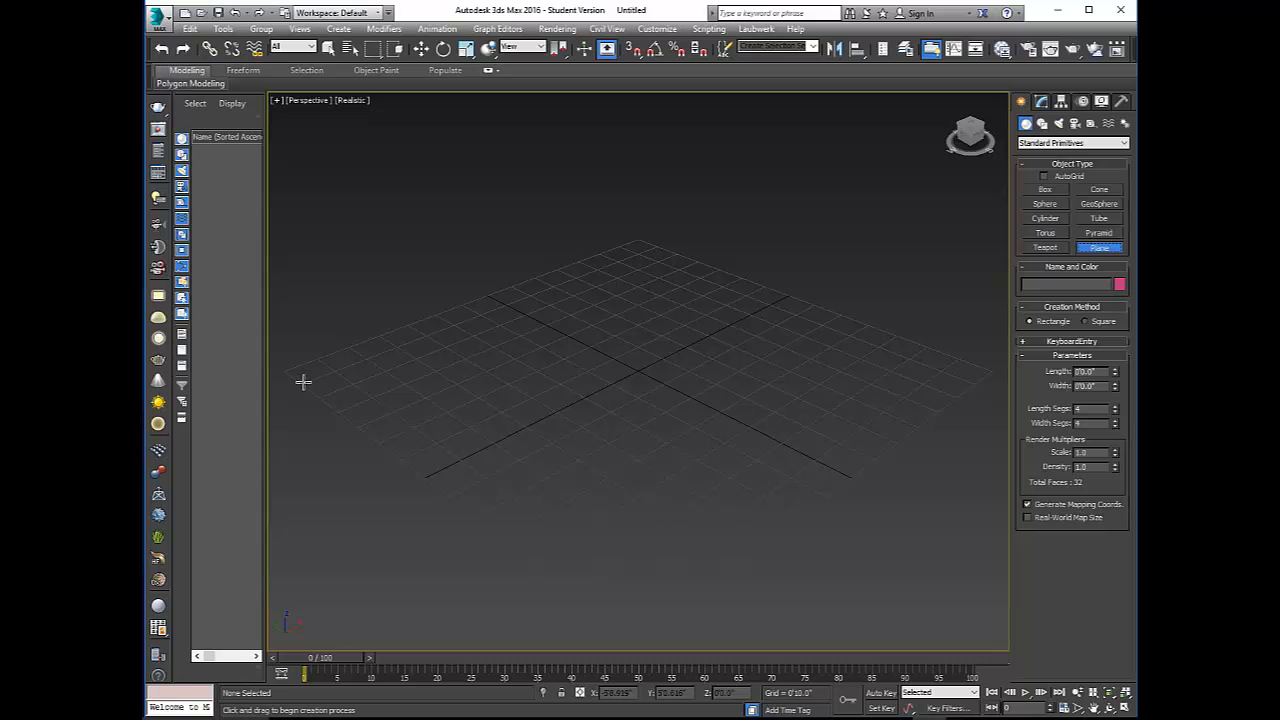
left_click_drag(285, 370, 994, 372)
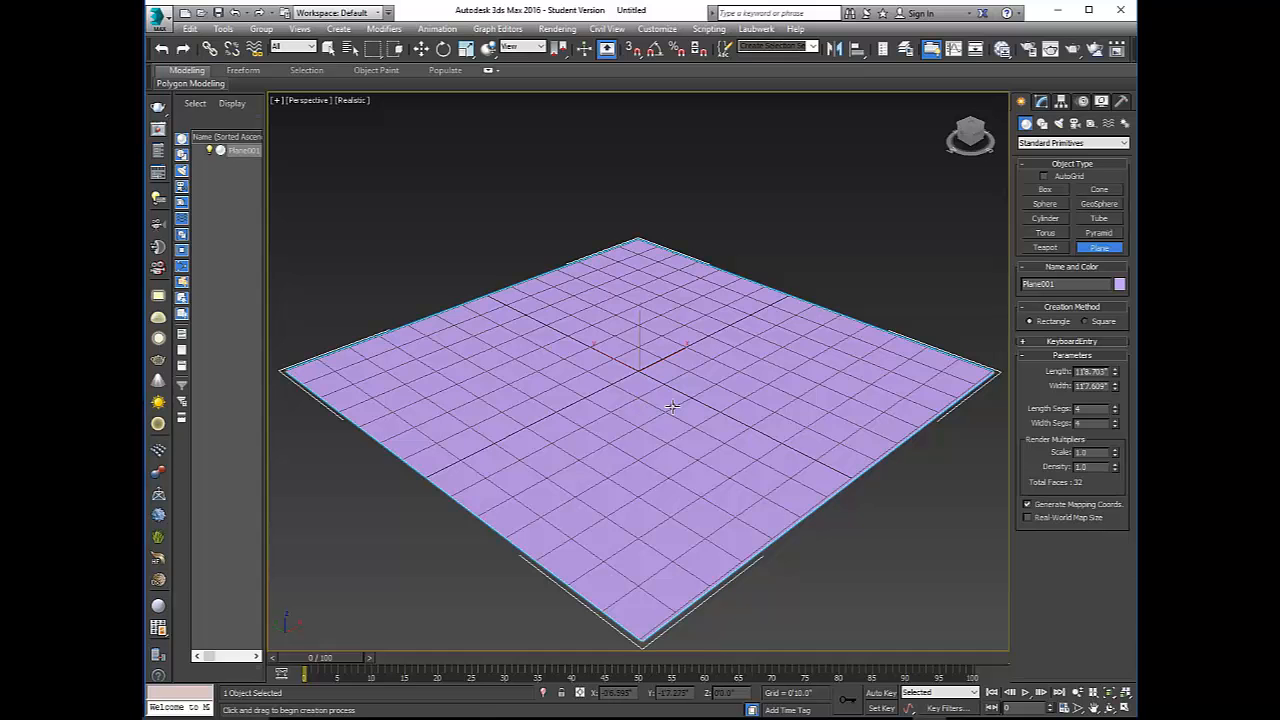
Draw seven smaller planes of different sizes scattered across and over the edges of the large plane
left_click_drag(437, 358, 522, 401)
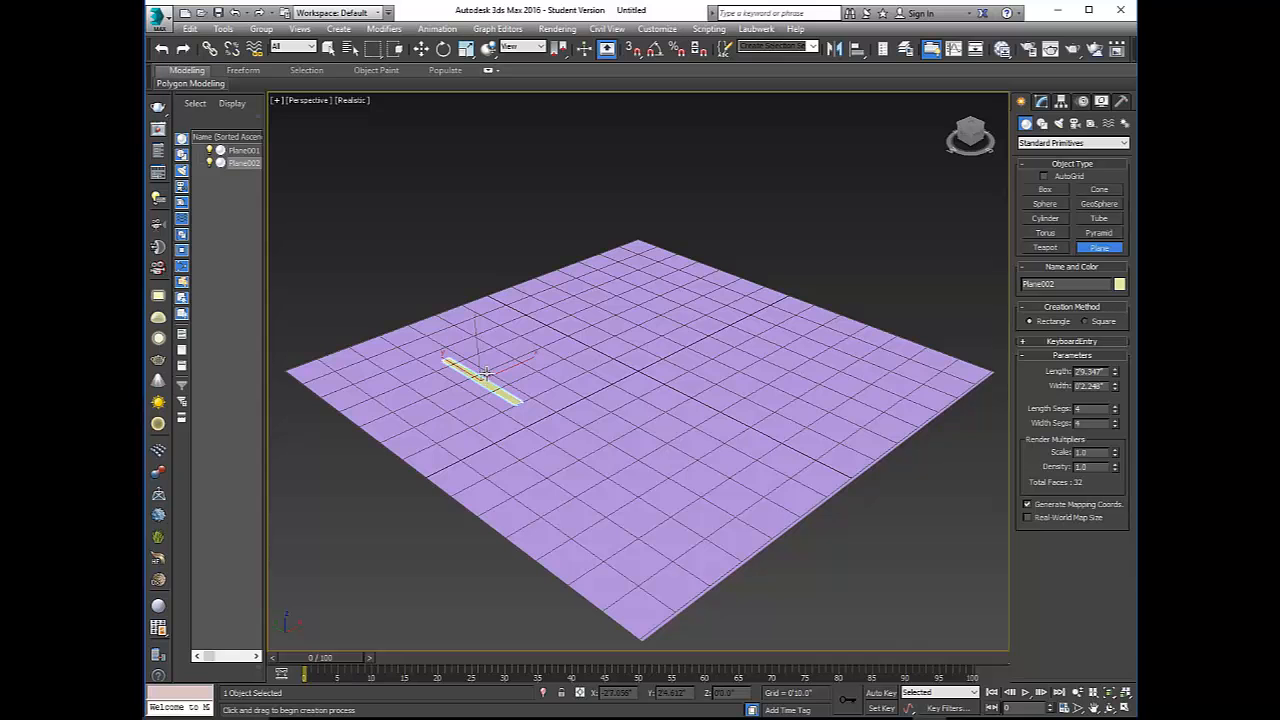
mouse_move(421, 298)
left_mouse_down()
mouse_move(460, 318)
mouse_move(665, 332)
left_mouse_up()
mouse_move(710, 392)
left_mouse_down()
mouse_move(905, 470)
mouse_move(977, 358)
left_mouse_up()
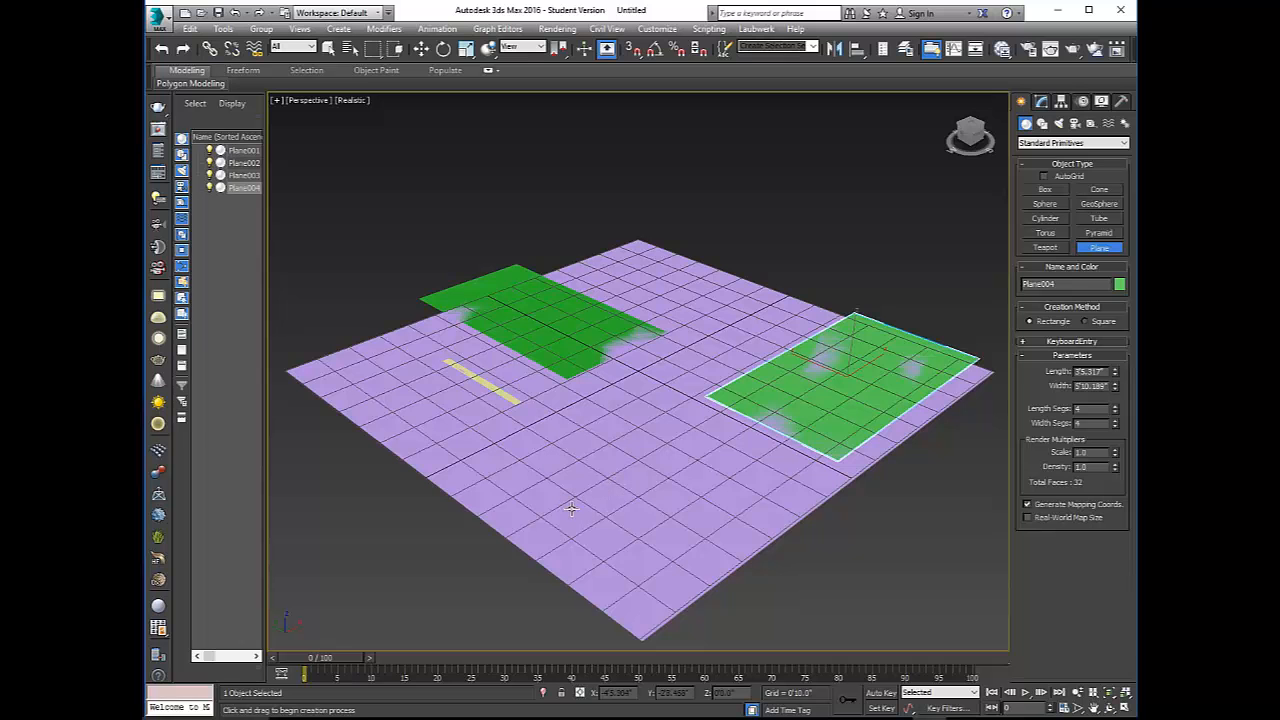
left_click_drag(428, 518, 732, 502)
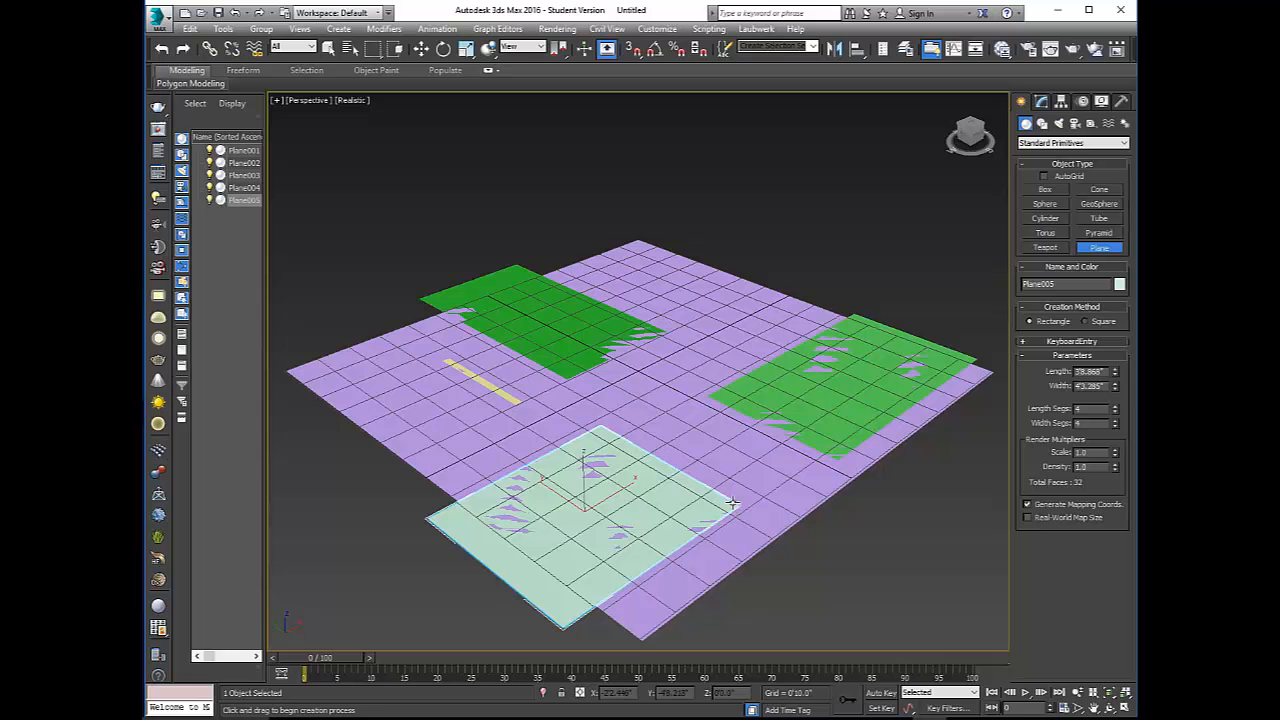
left_click_drag(829, 591, 594, 555)
left_click_drag(840, 543, 605, 455)
left_click_drag(398, 347, 563, 425)
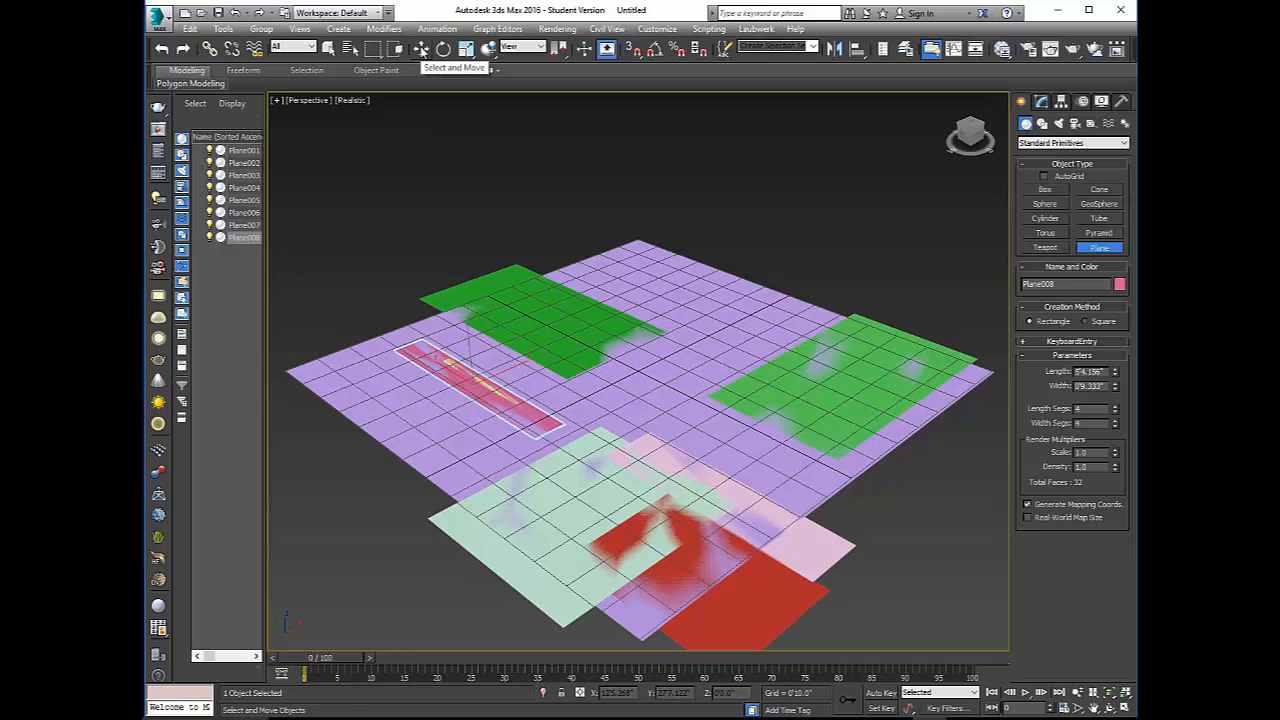
Switch to Select and Move, select several of the planes in turn in the viewport, and clear the selection
left_click(420, 49)
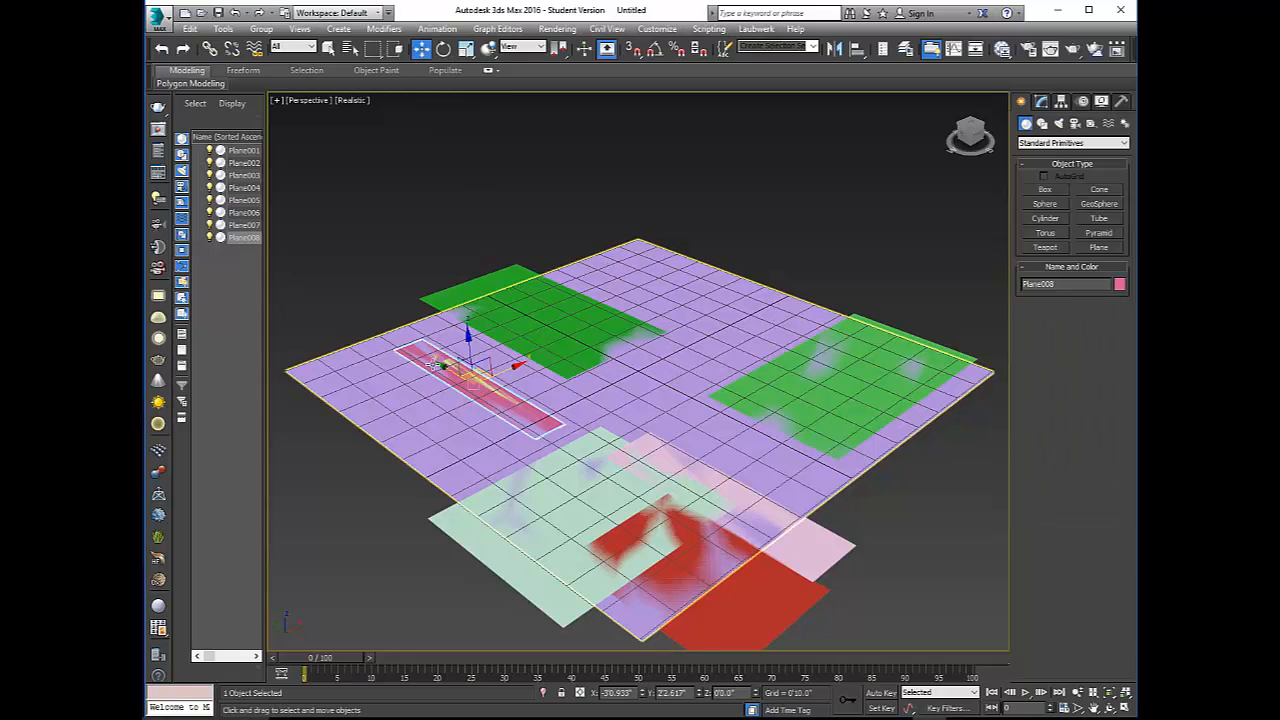
left_click(452, 292)
left_click(628, 418)
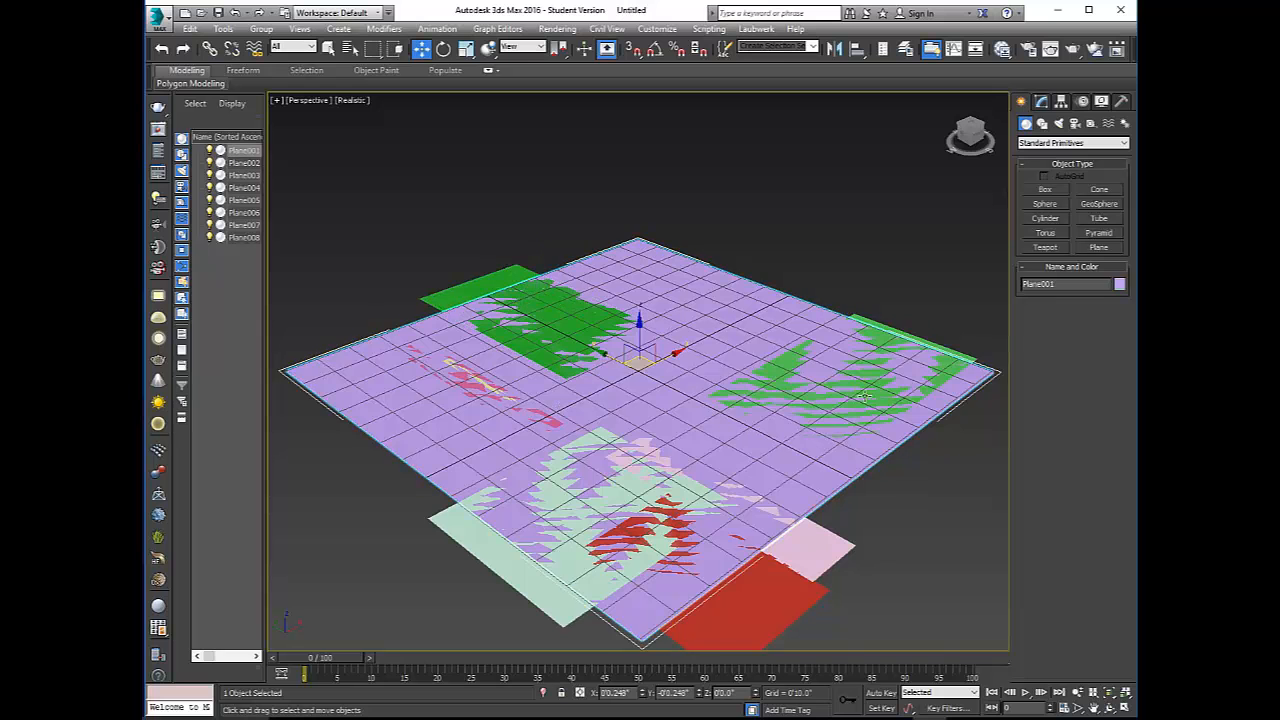
left_click(866, 400)
left_click(827, 482)
left_click(788, 563)
left_click(790, 558)
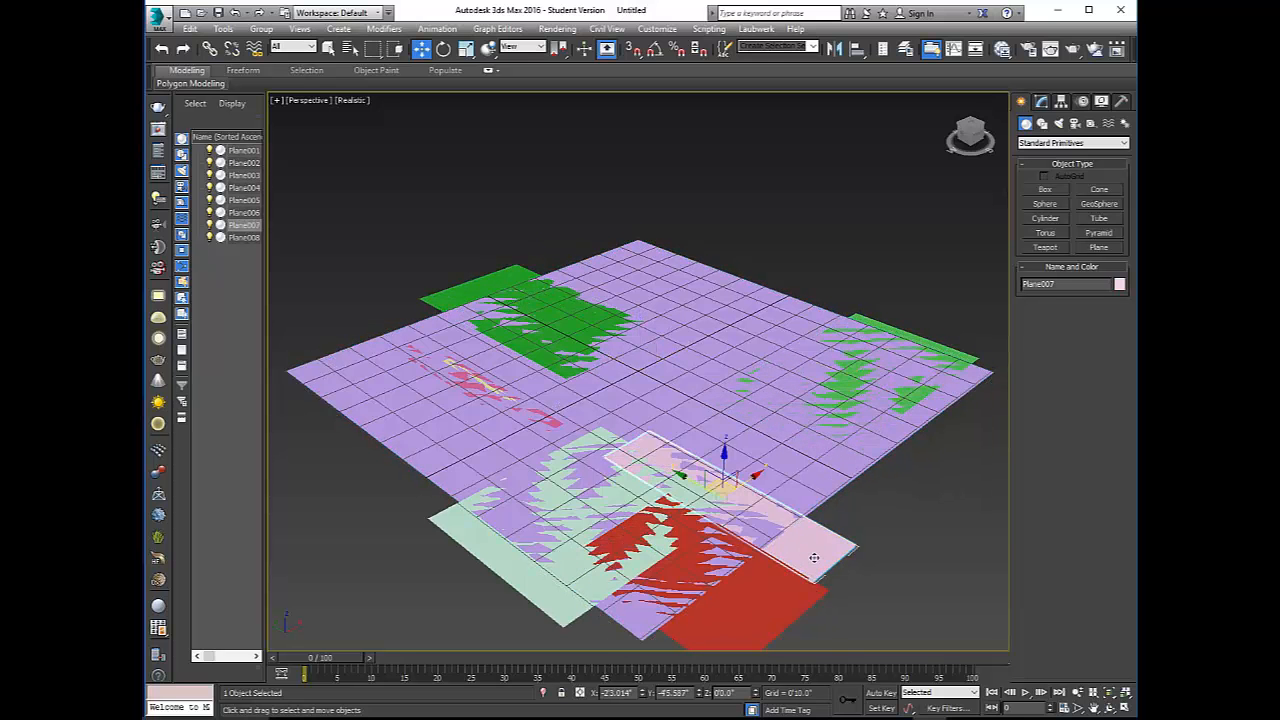
left_click(935, 537)
Inspect the overlapping planes up close and select each one in turn from the scene's object list, Plane001 through Plane008
scroll(844, 494, "up", 3)
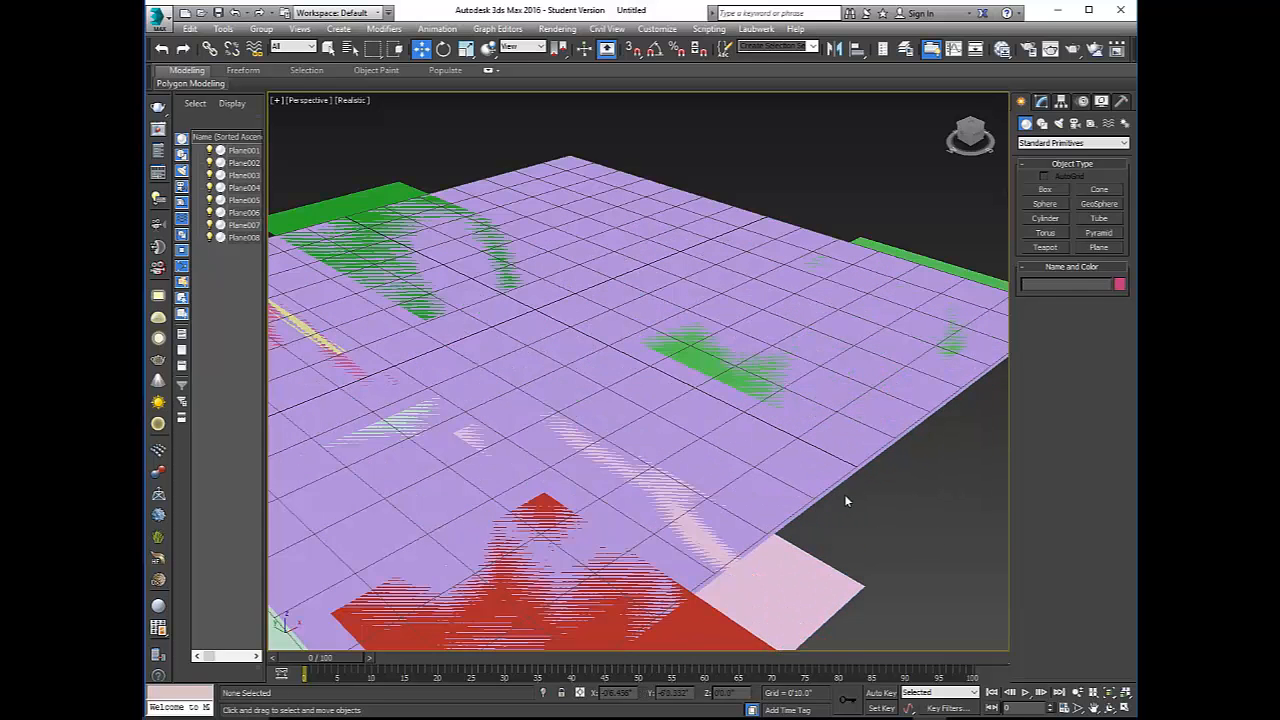
scroll(835, 478, "down", 3)
scroll(607, 408, "up", 2)
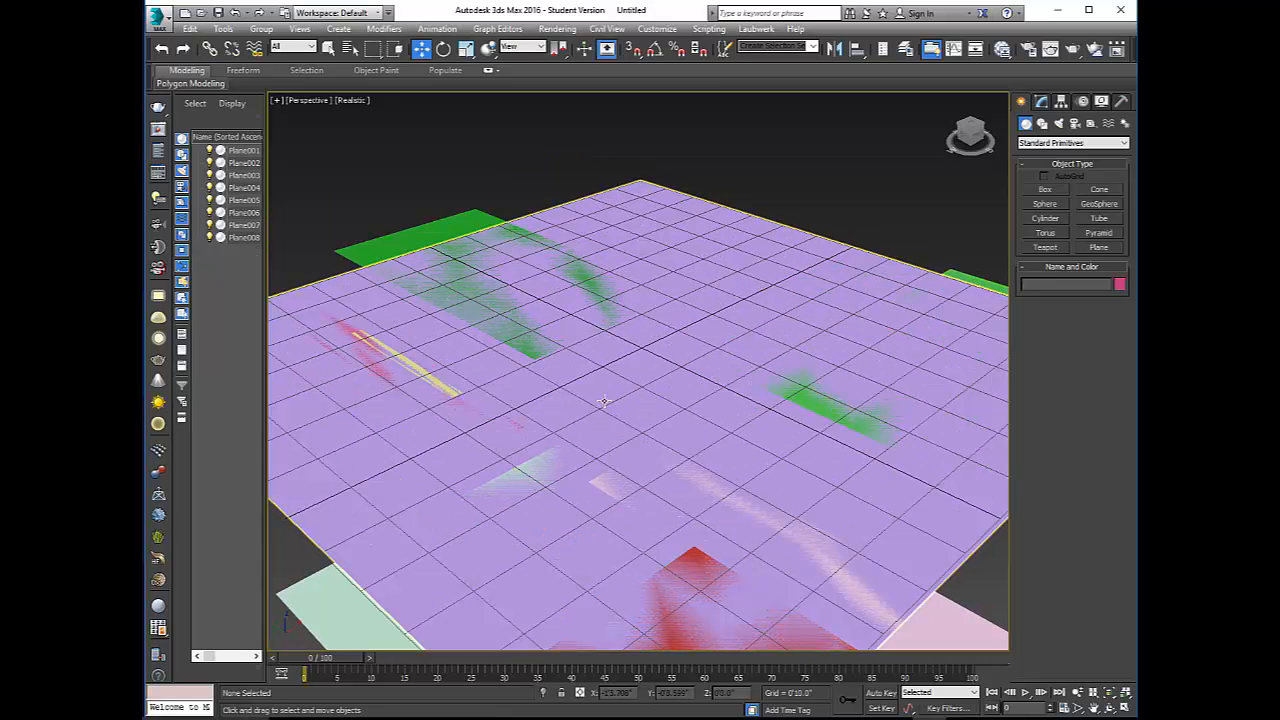
scroll(606, 400, "down", 2)
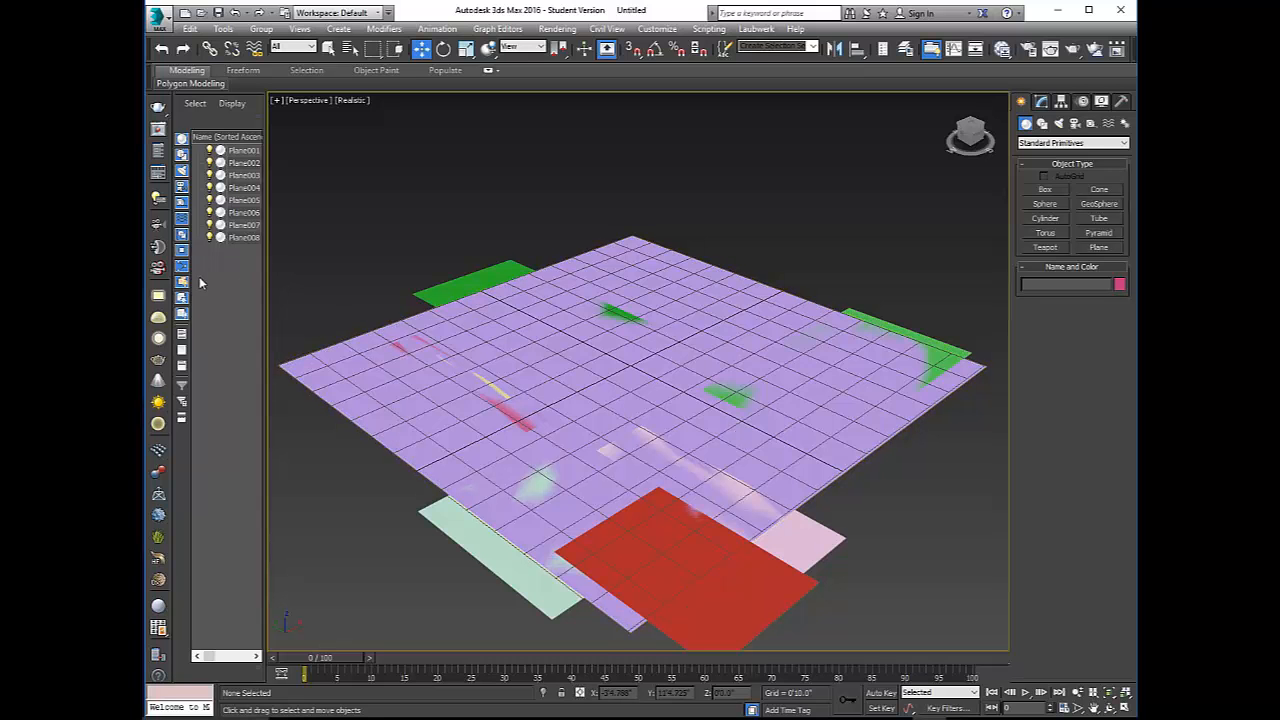
left_click(244, 150)
left_click(244, 162)
left_click(244, 175)
left_click(244, 187)
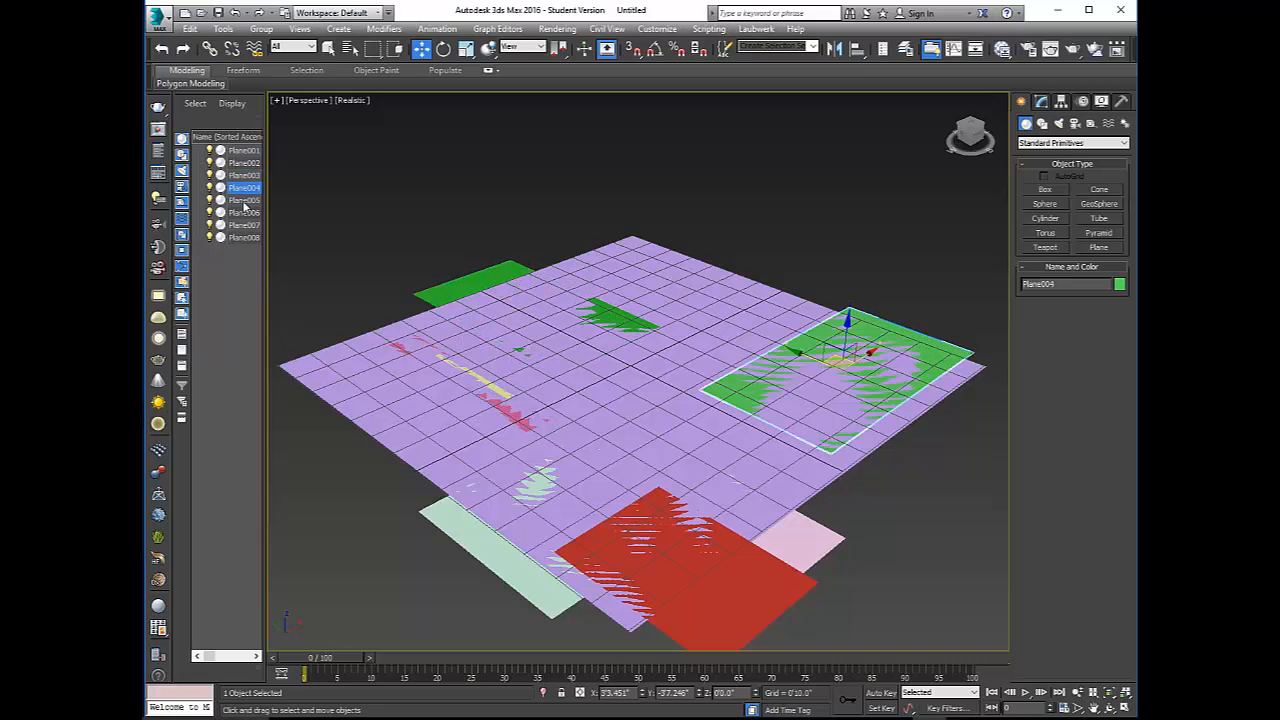
left_click(244, 200)
left_click(244, 212)
left_click(244, 225)
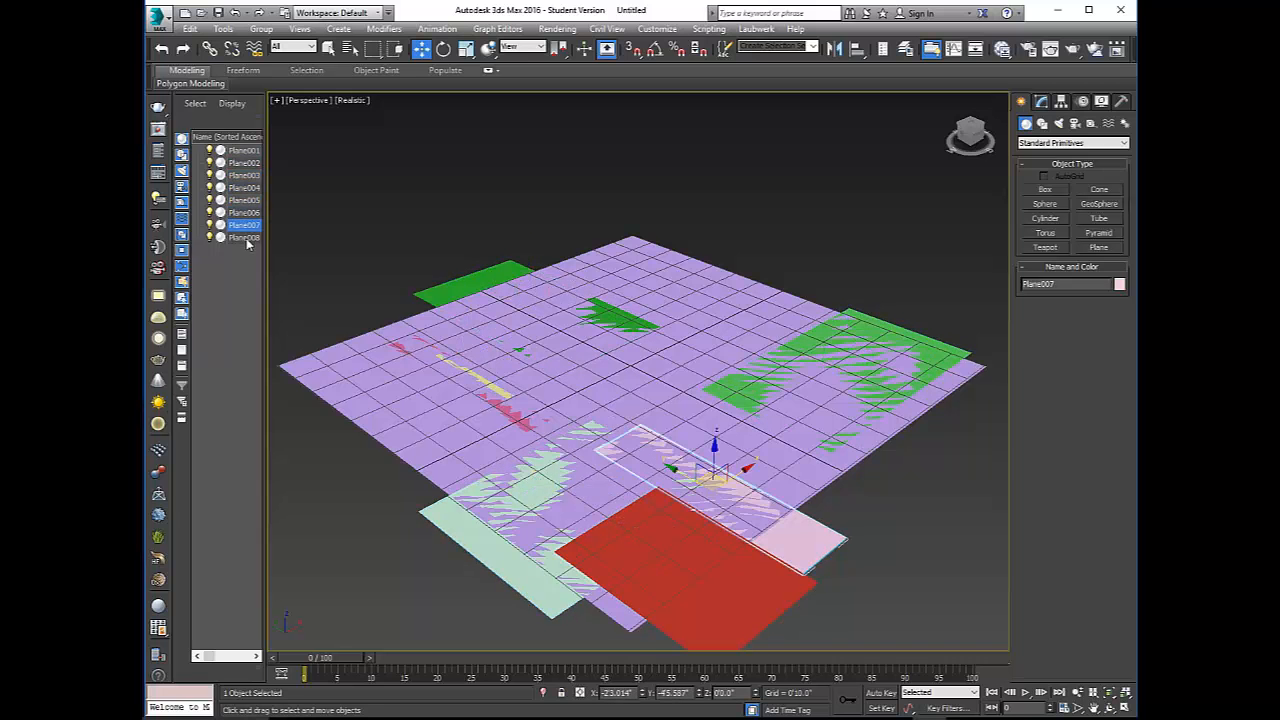
left_click(244, 237)
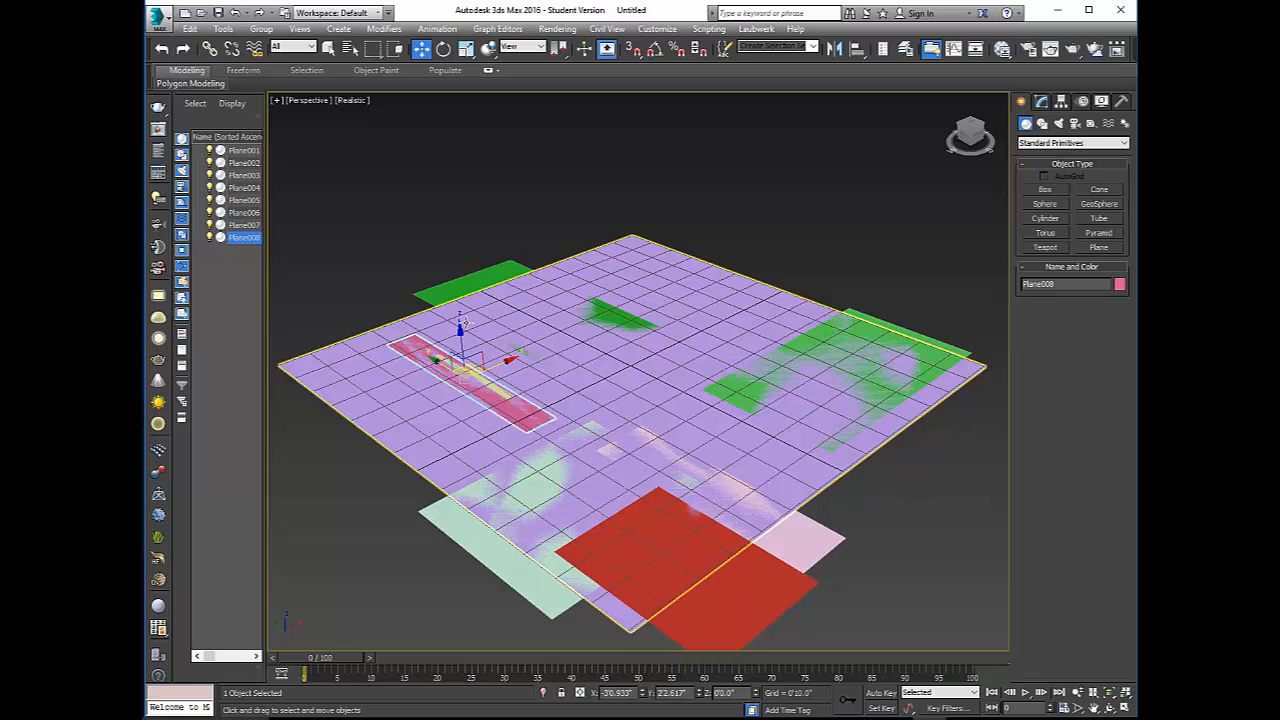
Delete the seven smaller planes one by one, from Plane008 down to Plane002, keeping only the large plane
left_click(243, 264)
left_click(244, 238)
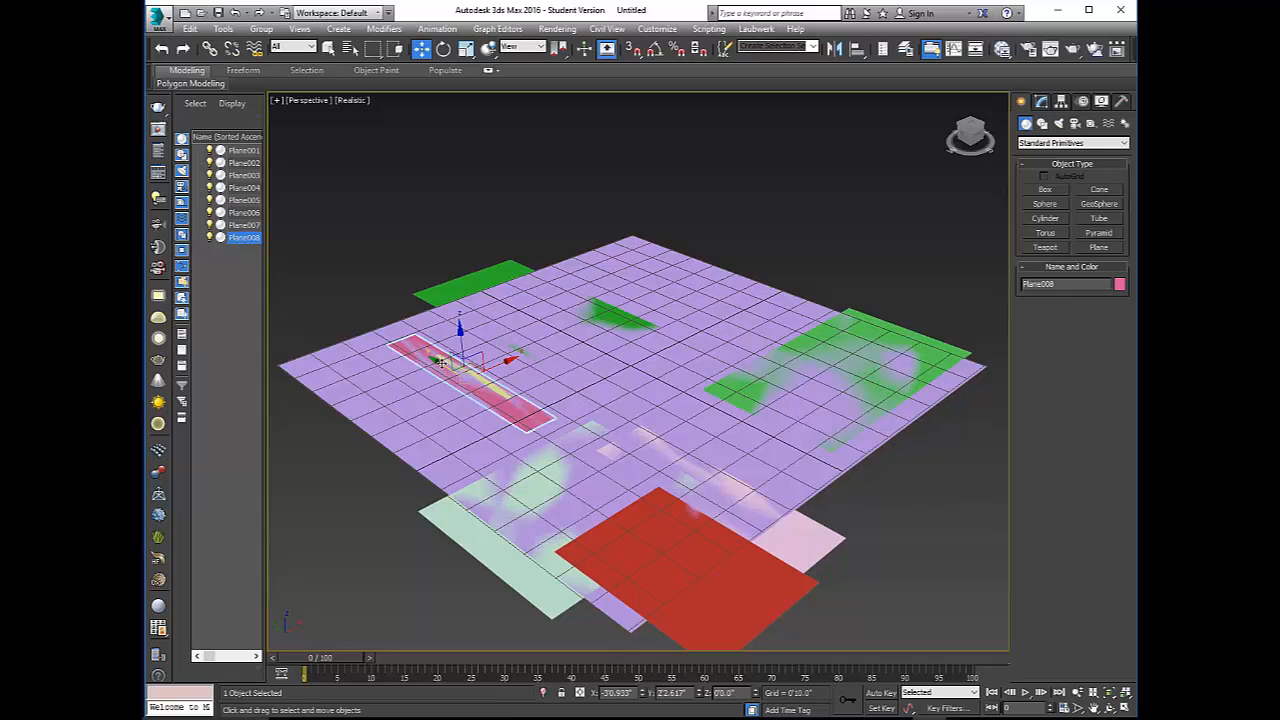
key("Delete")
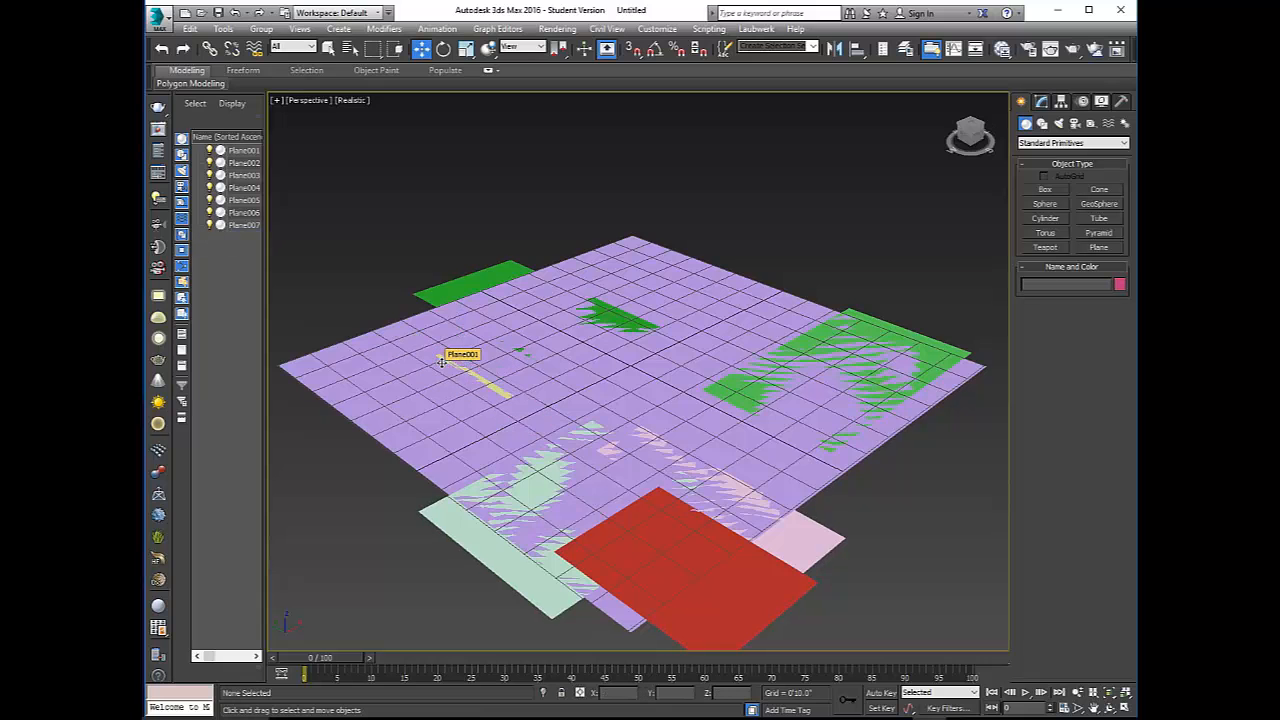
left_click(245, 226)
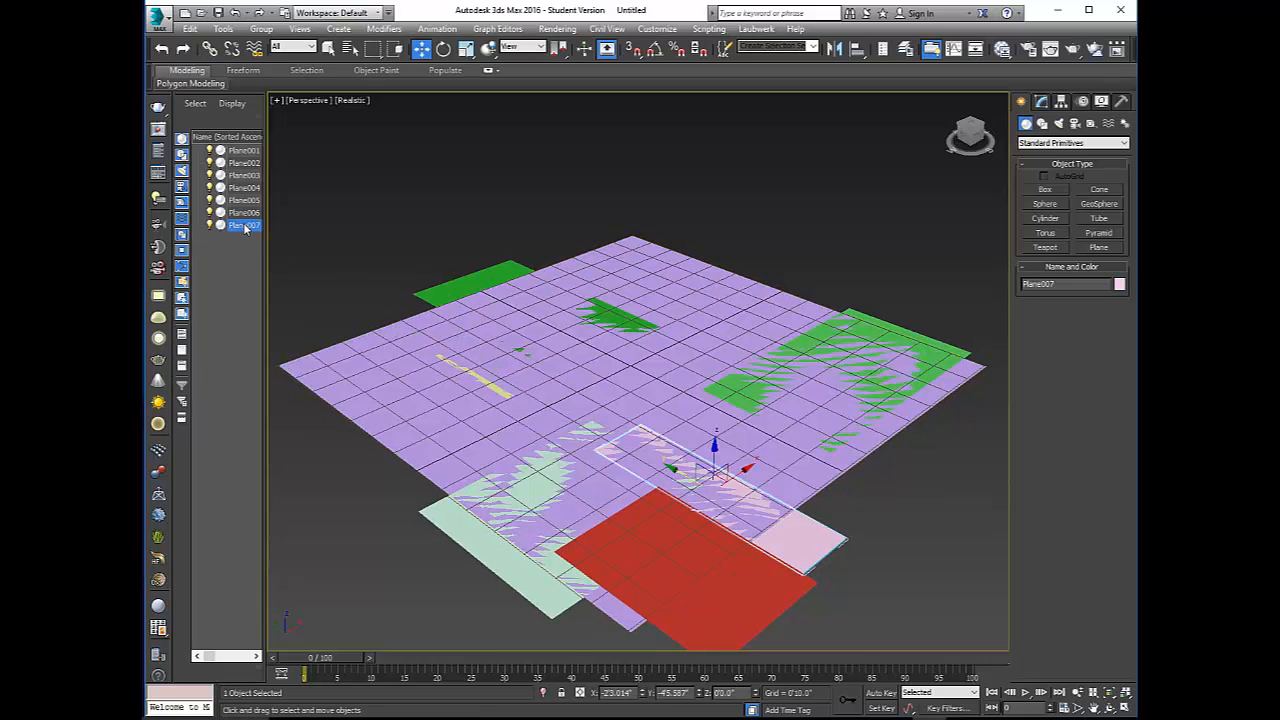
key("Delete")
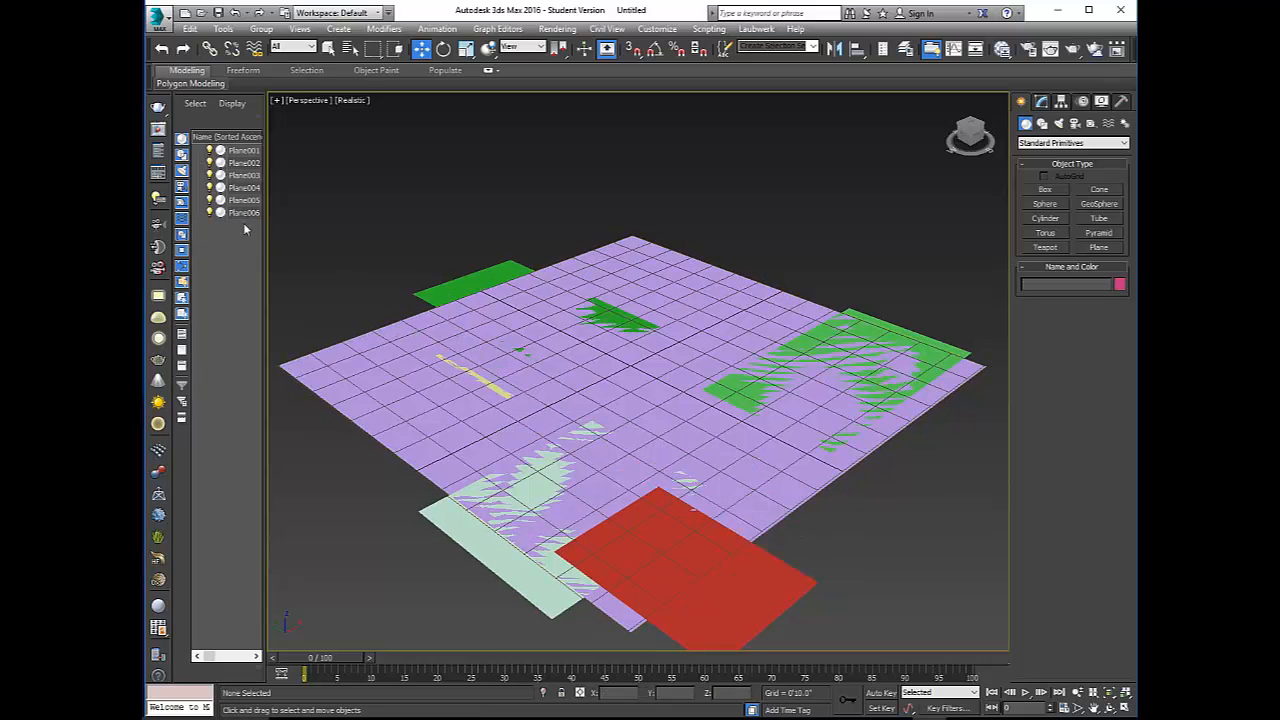
left_click(244, 213)
key("Delete")
left_click(244, 200)
key("Delete")
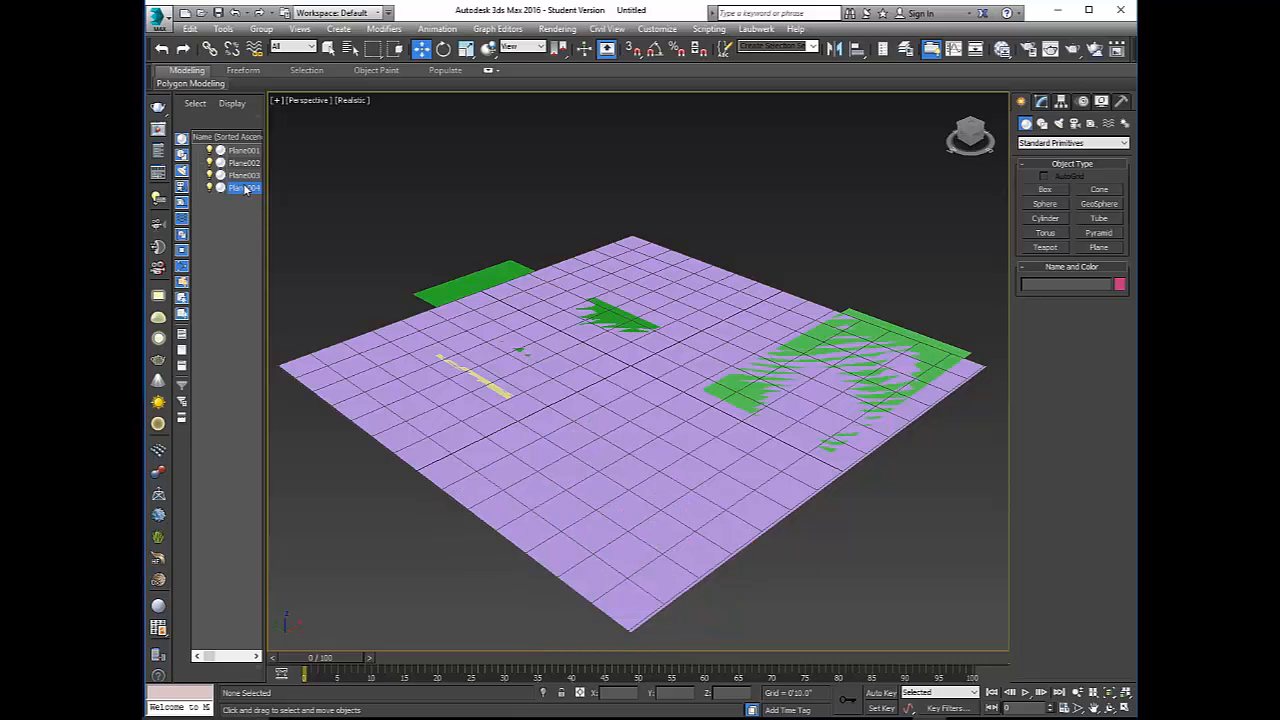
key("Delete")
left_click(244, 175)
key("Delete")
left_click(245, 163)
key("Delete")
left_click(548, 325)
left_click(456, 259)
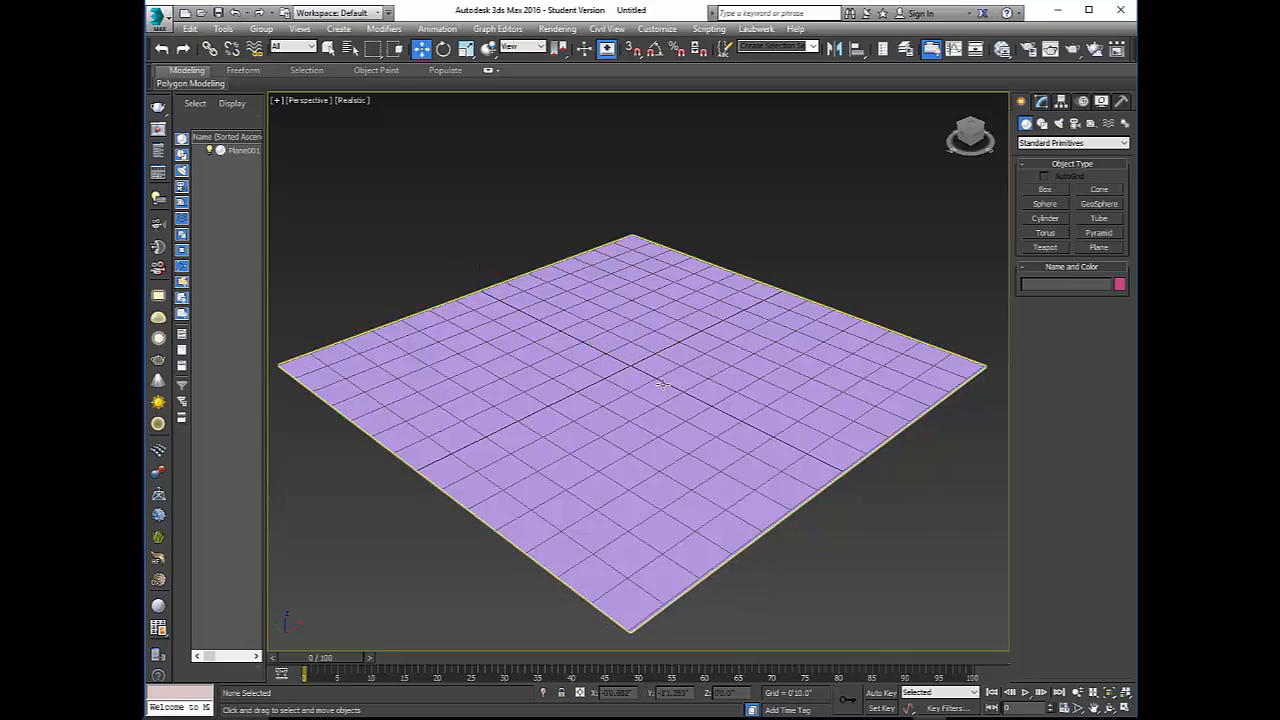
Create a box standing on the back corner of the large plane
middle_click_drag(640, 406, 680, 420, "alt")
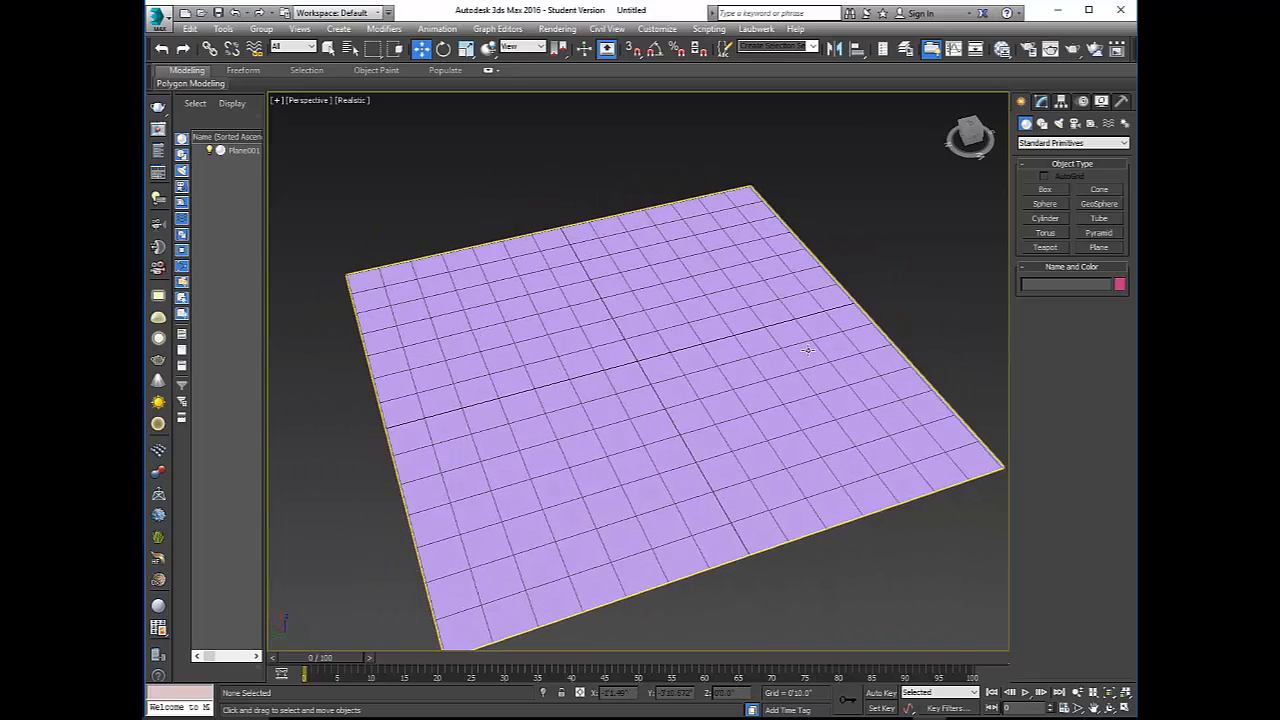
left_click(1046, 190)
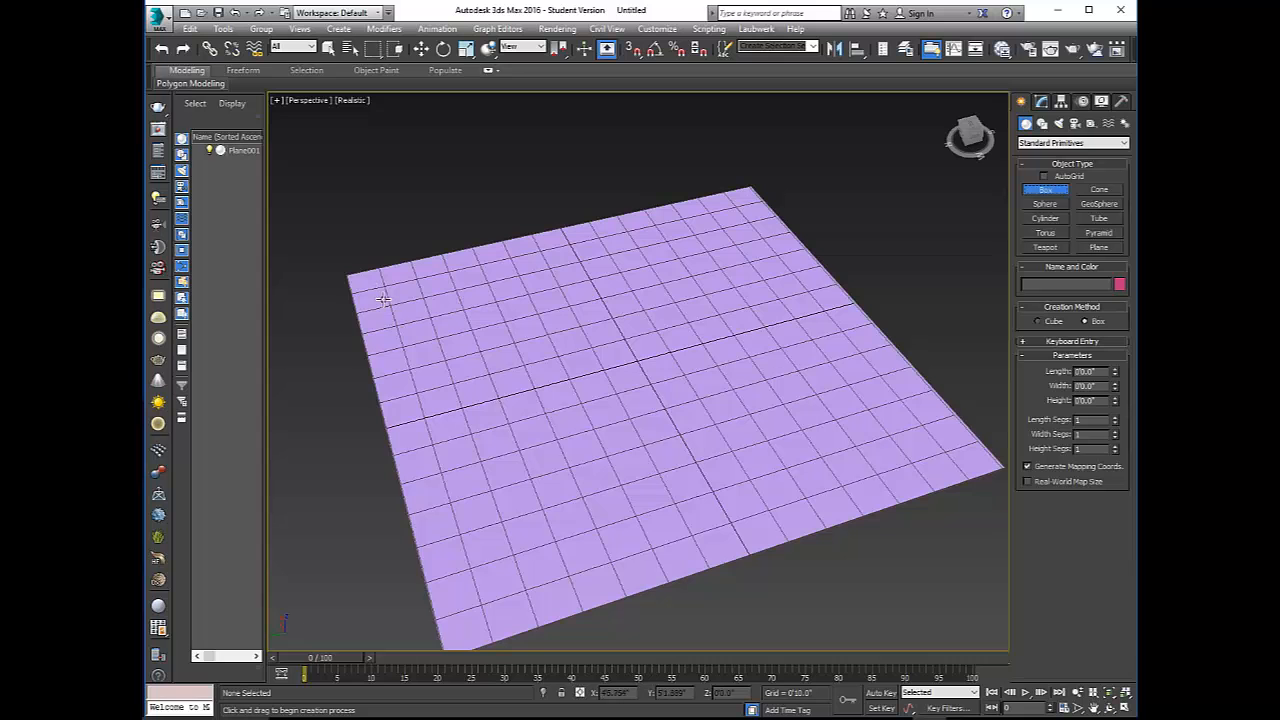
left_click_drag(375, 287, 511, 330)
Create a small sphere on the large plane, just in front of the box
middle_click_drag(502, 354, 901, 282, "alt")
left_click(1044, 204)
left_click_drag(477, 366, 494, 380)
Create a tall cylinder beside the box and a teapot with a radius of about 0'11" on the other side of the cylinder
mouse_move(550, 422)
middle_mouse_down("alt")
mouse_move(651, 383)
mouse_move(565, 424)
middle_mouse_up("alt")
left_click(1046, 218)
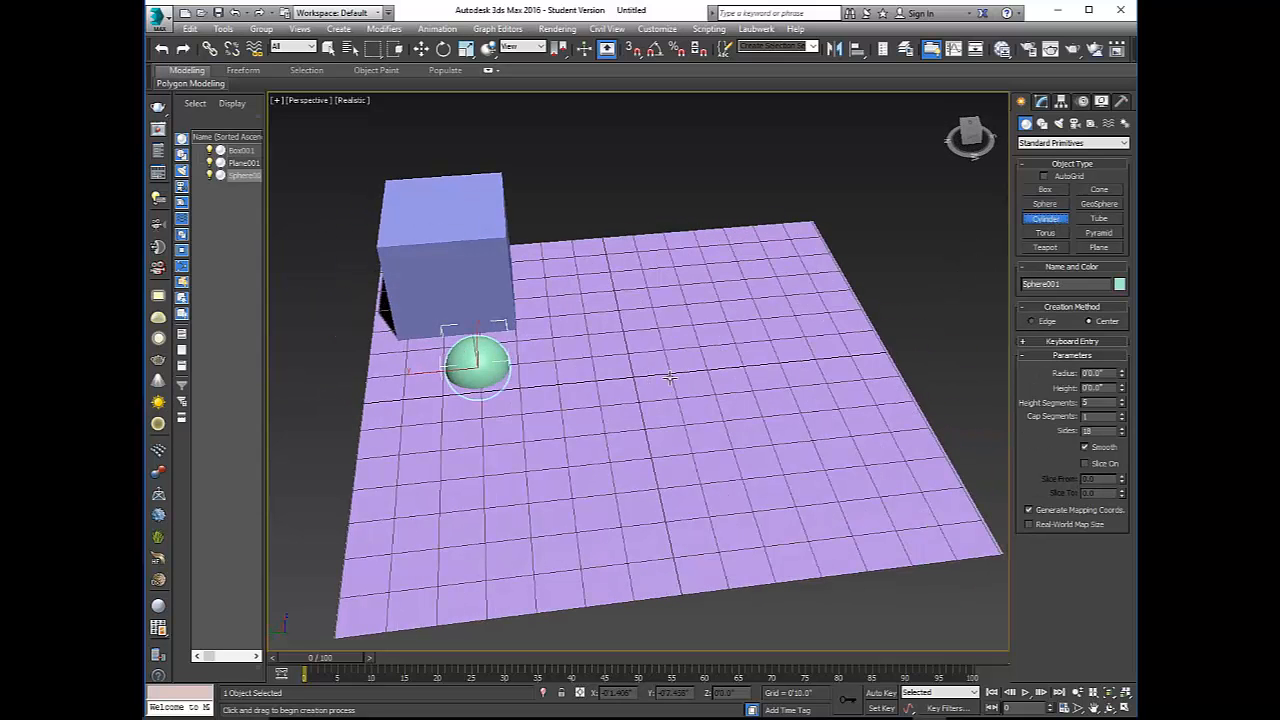
left_click_drag(543, 346, 576, 356)
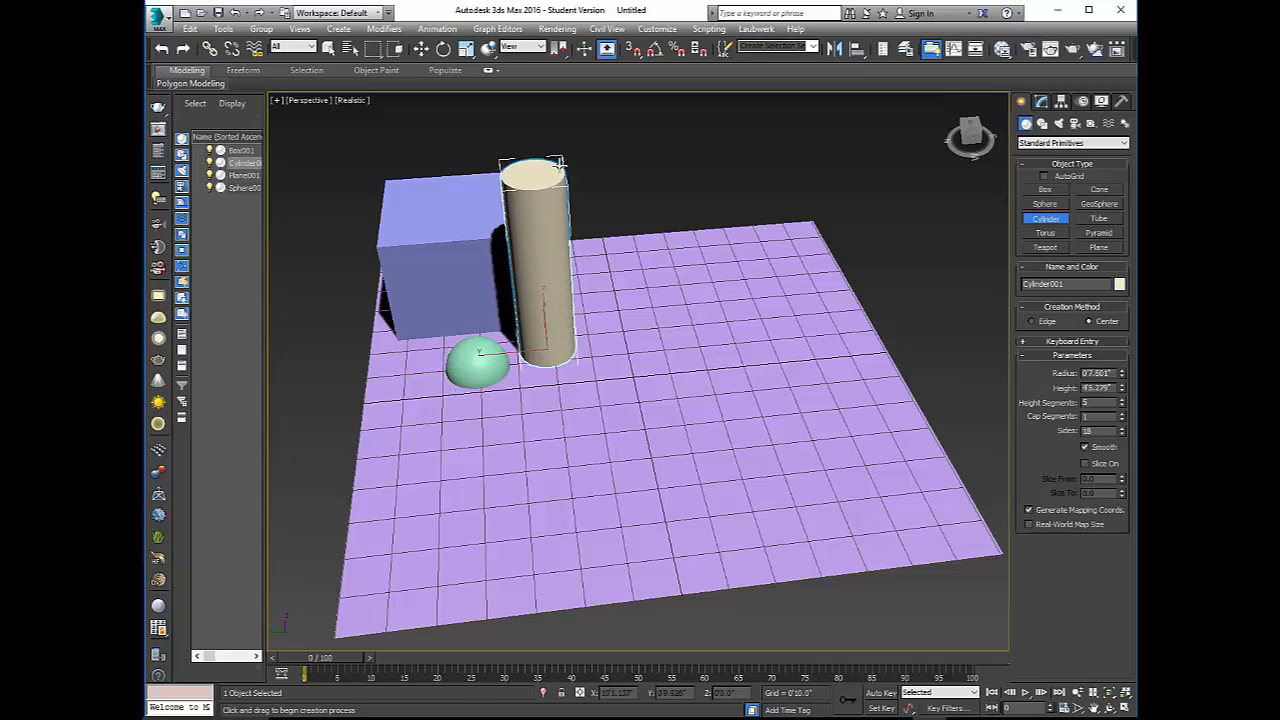
left_click(1047, 247)
left_click_drag(653, 298, 755, 322)
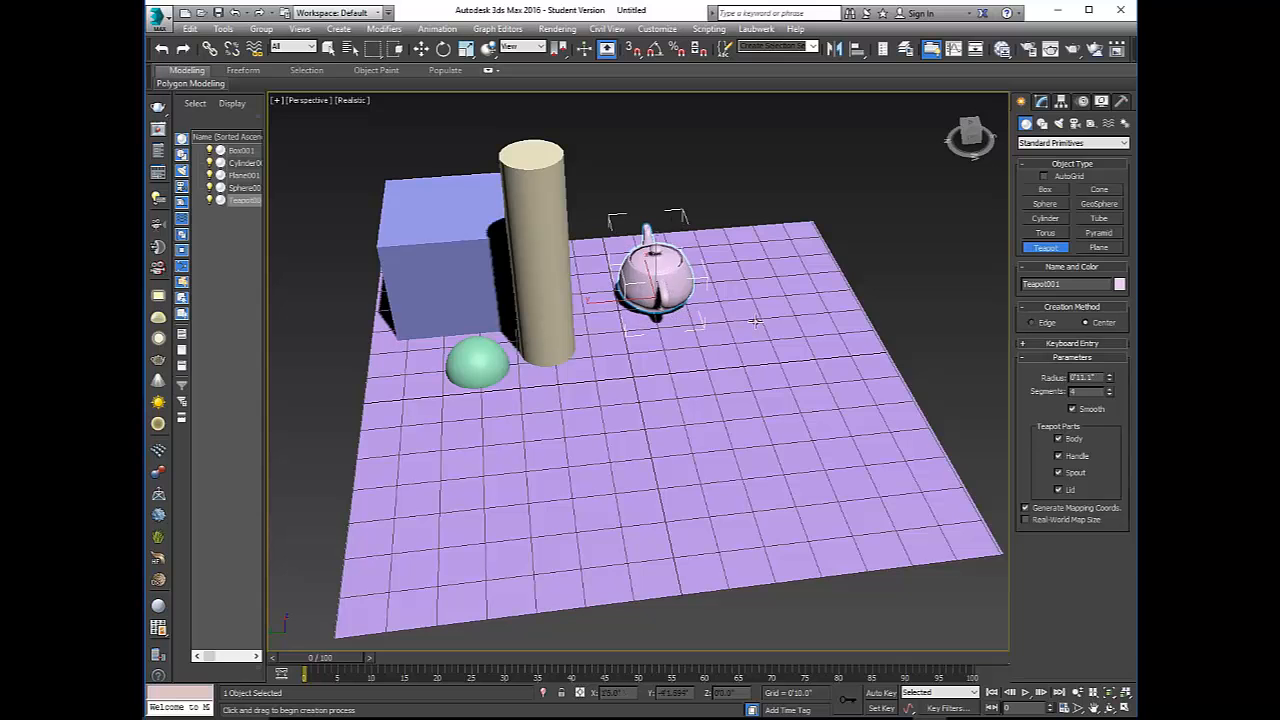
Create a truncated cone in front of the teapot, with radii of about 1'4" and 0'8" and a height of about 1'4"
left_click(1099, 189)
left_click_drag(720, 374, 772, 394)
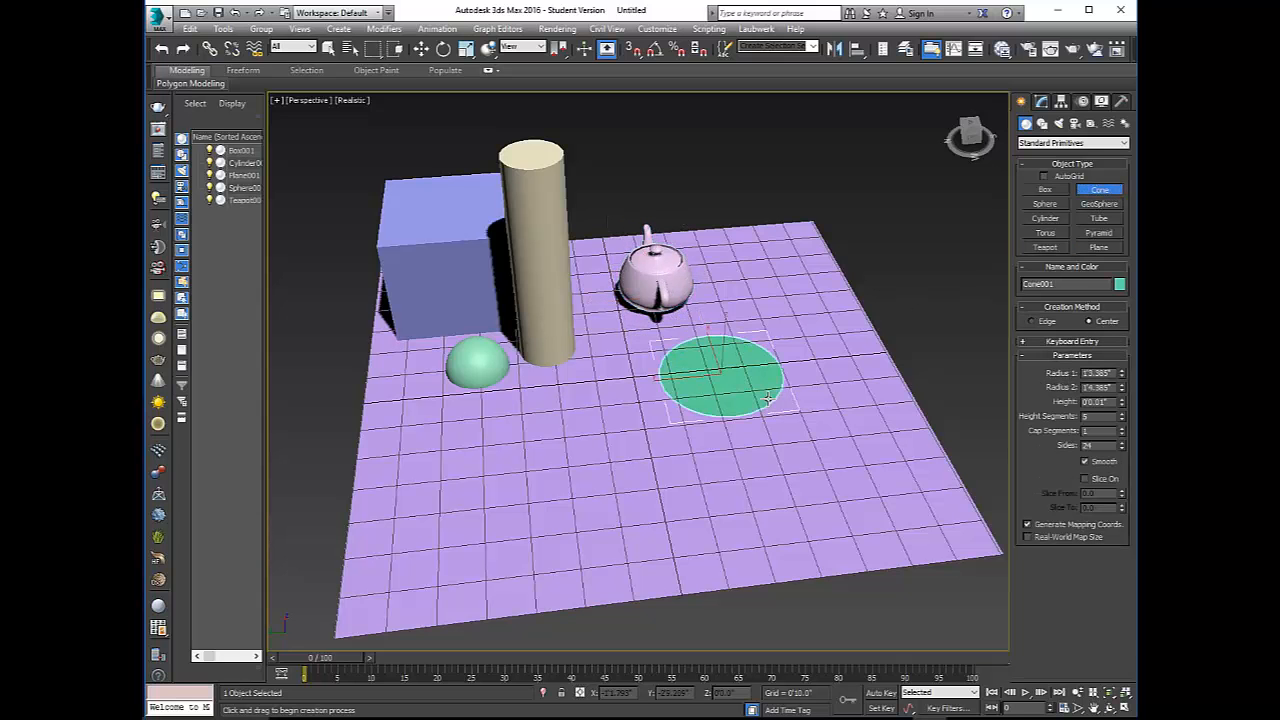
left_click(750, 344)
left_click(700, 370)
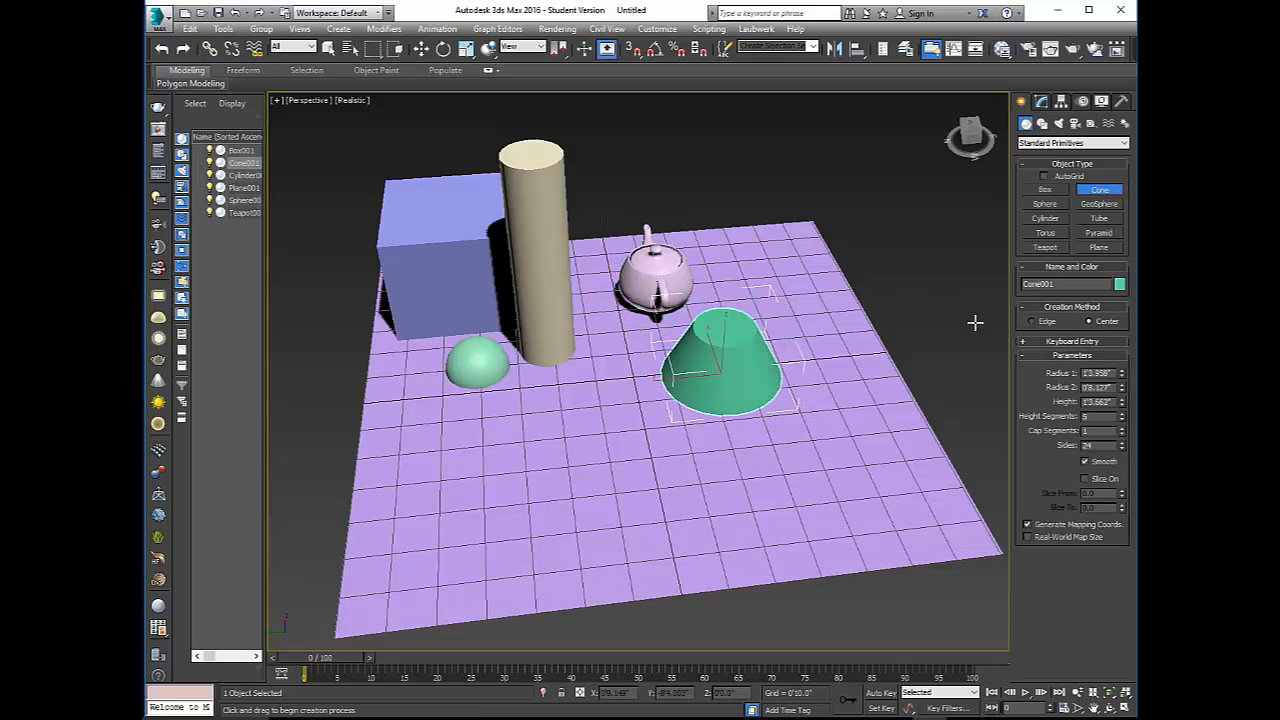
Create a tube in front of the sphere and cylinder, with radii of about 1'2" and 0'8" and a height of about 1'7"
left_click(1099, 218)
left_click_drag(535, 478, 592, 472)
left_click(570, 478)
middle_click_drag(594, 376, 535, 444)
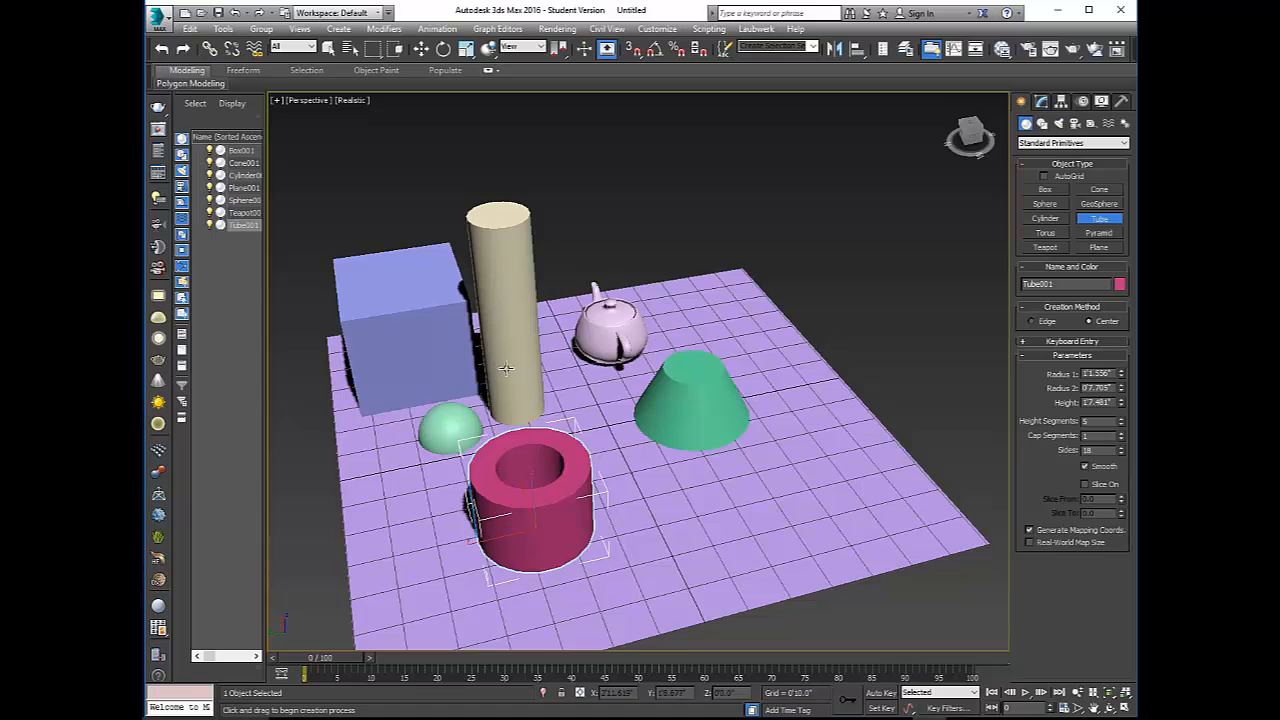
Move the sphere up to a Z position of about 0'10.5" so it rests on the plane, and deselect it
key("w")
scroll(620, 338, "up", 4)
middle_click_drag(623, 341, 588, 354, "alt")
scroll(840, 417, "down", 4)
middle_click_drag(840, 417, 740, 340)
left_click(481, 430)
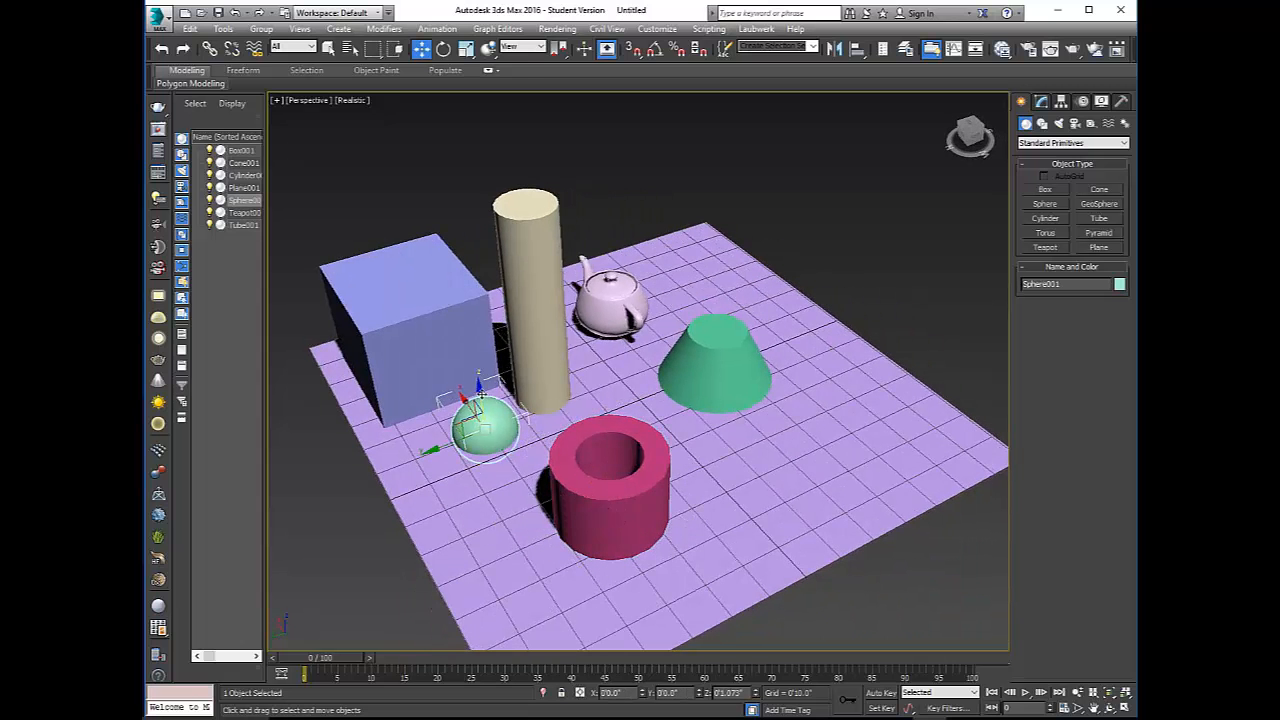
middle_click_drag(484, 366, 610, 452, "alt")
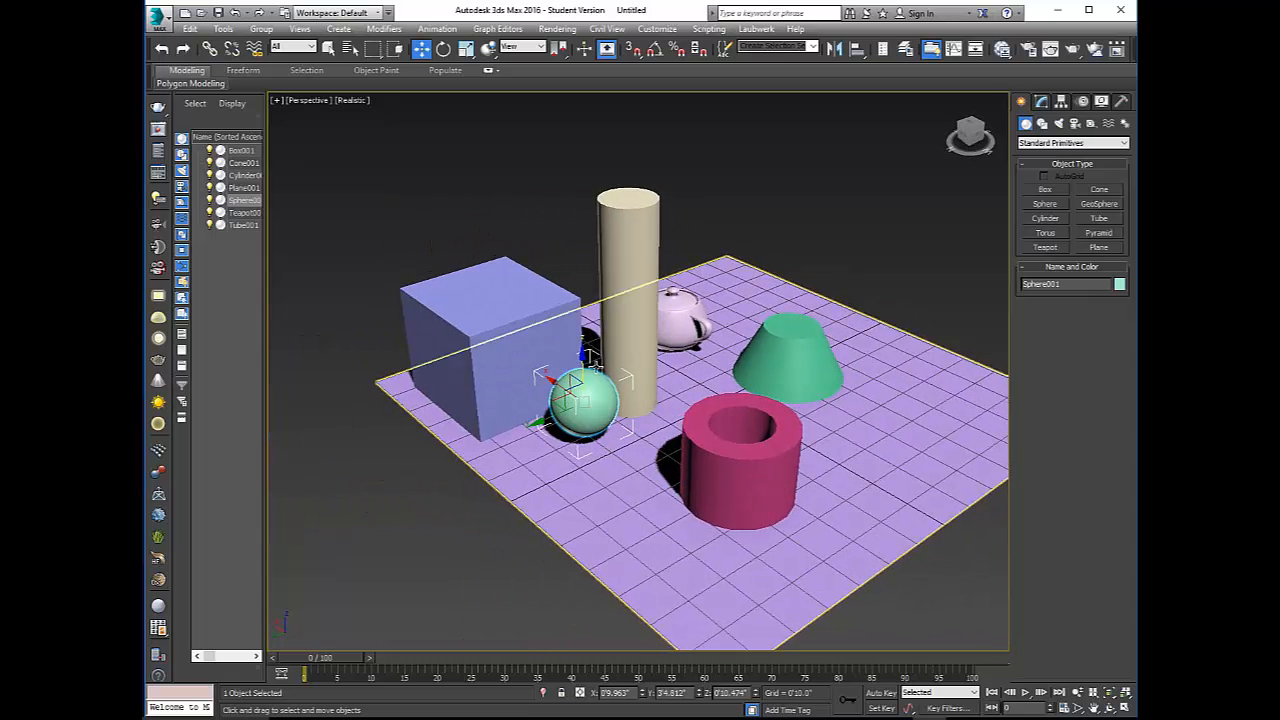
left_click(567, 276)
Change the Perspective viewport's display style to Shaded and look at the objects without shadows
scroll(640, 341, "up", 3)
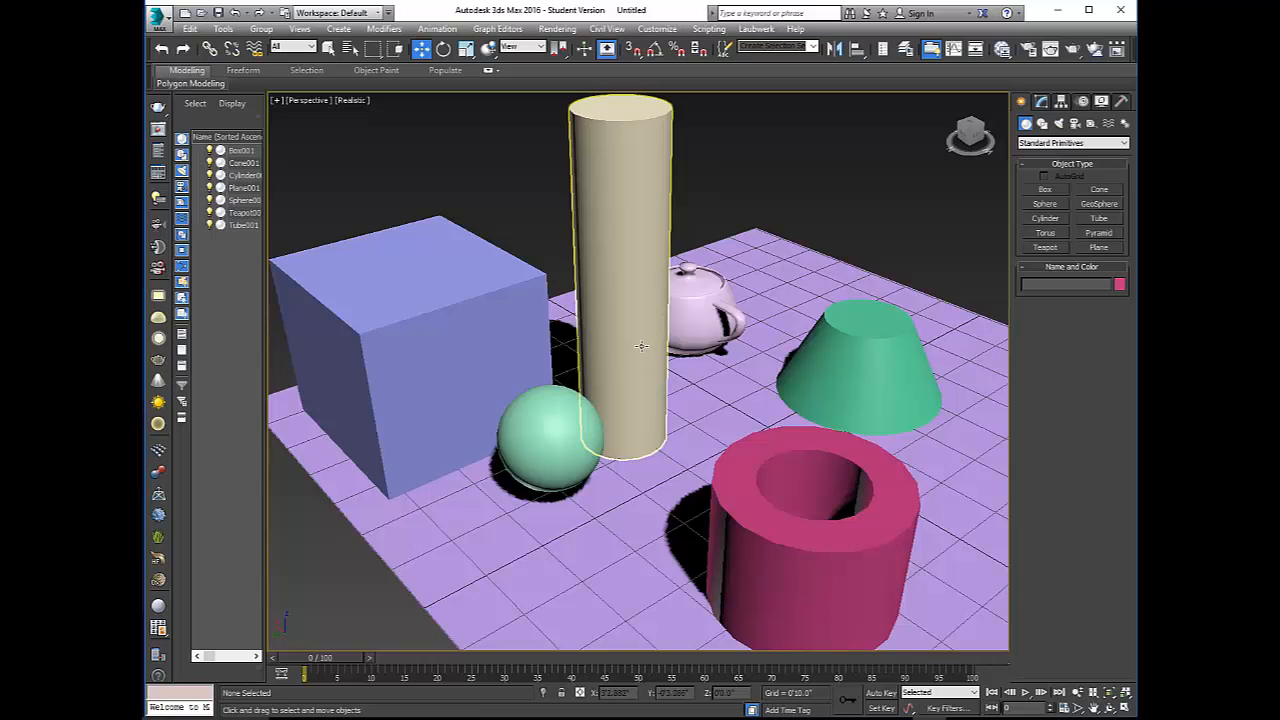
scroll(641, 346, "down", 3)
scroll(650, 383, "up", 2)
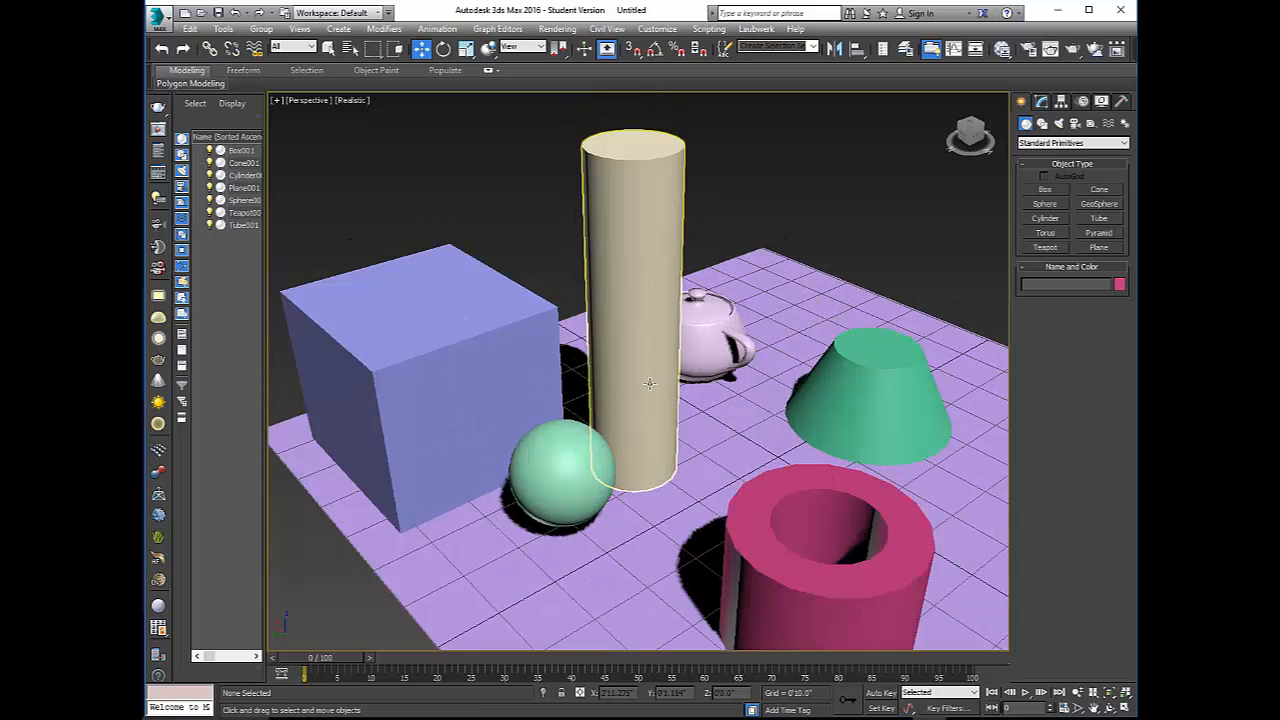
left_click(350, 101)
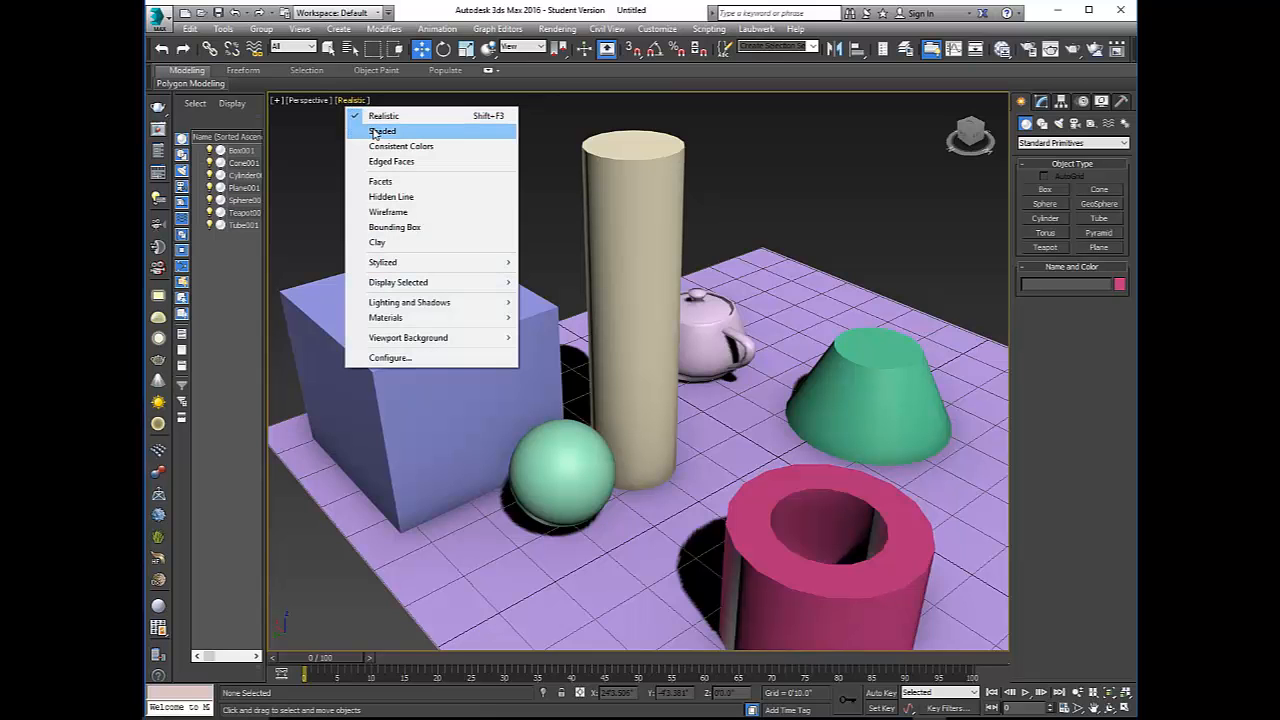
left_click(374, 132)
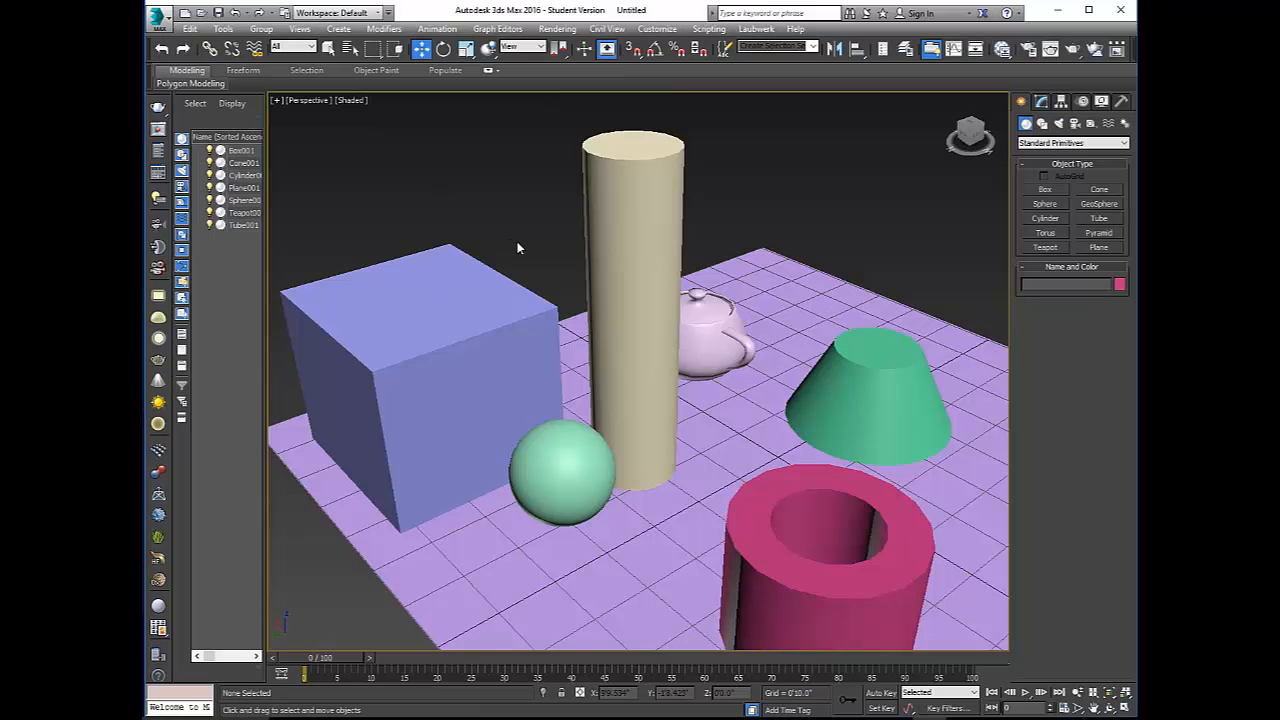
scroll(574, 277, "down", 3)
middle_click_drag(574, 277, 590, 251, "alt")
Return the Perspective viewport's display style to Realistic and view the objects up close
left_click(352, 100)
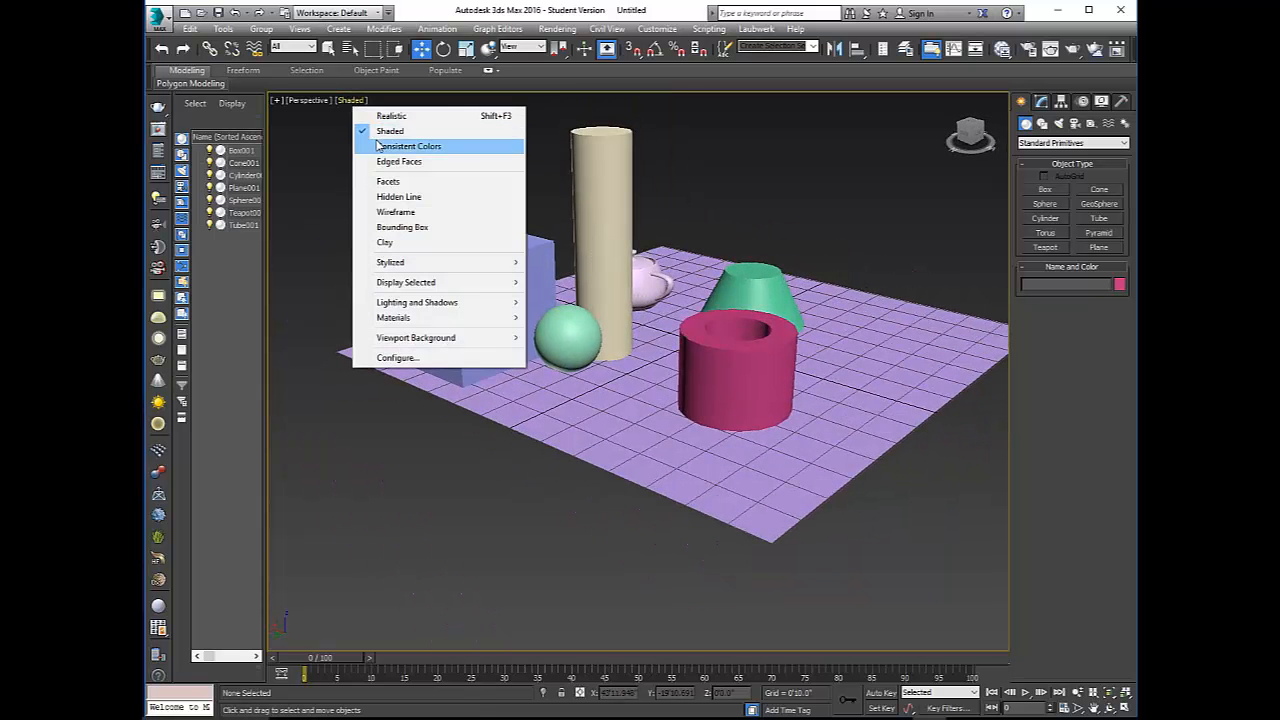
left_click(380, 112)
scroll(578, 160, "up", 3)
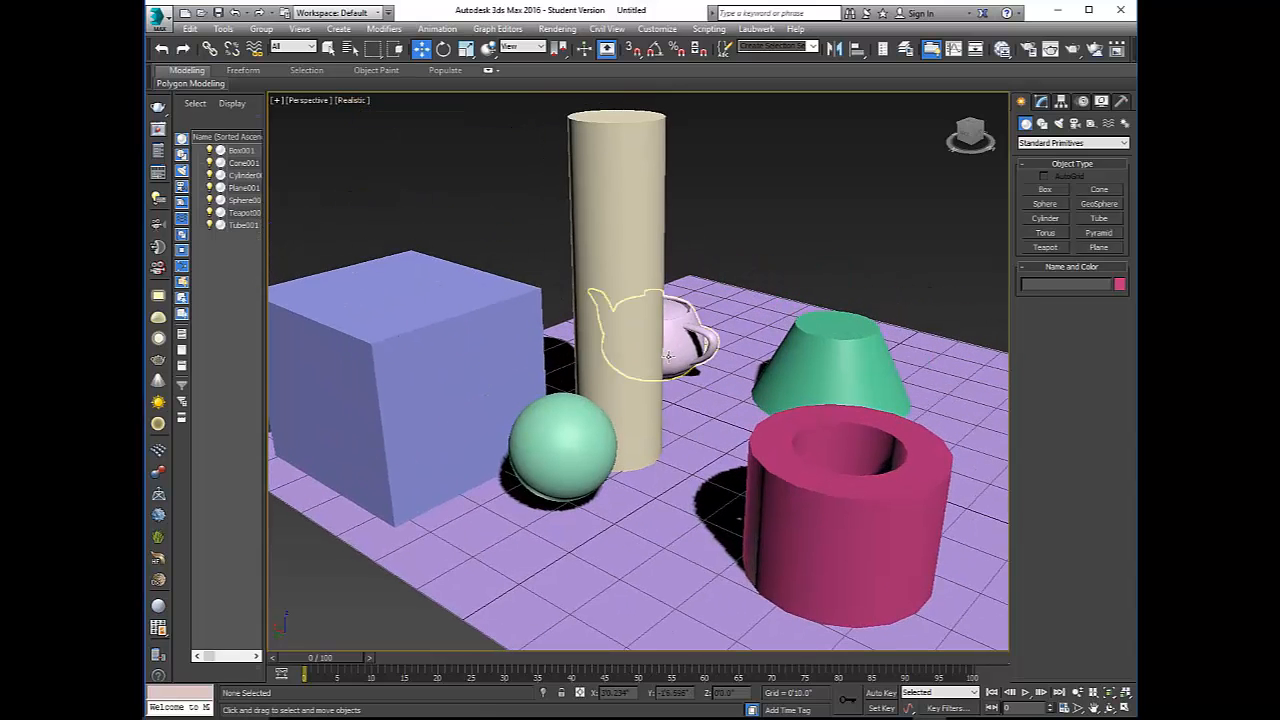
Display the Perspective viewport as Wireframe and examine the objects' mesh lines from different angles
left_click(354, 100)
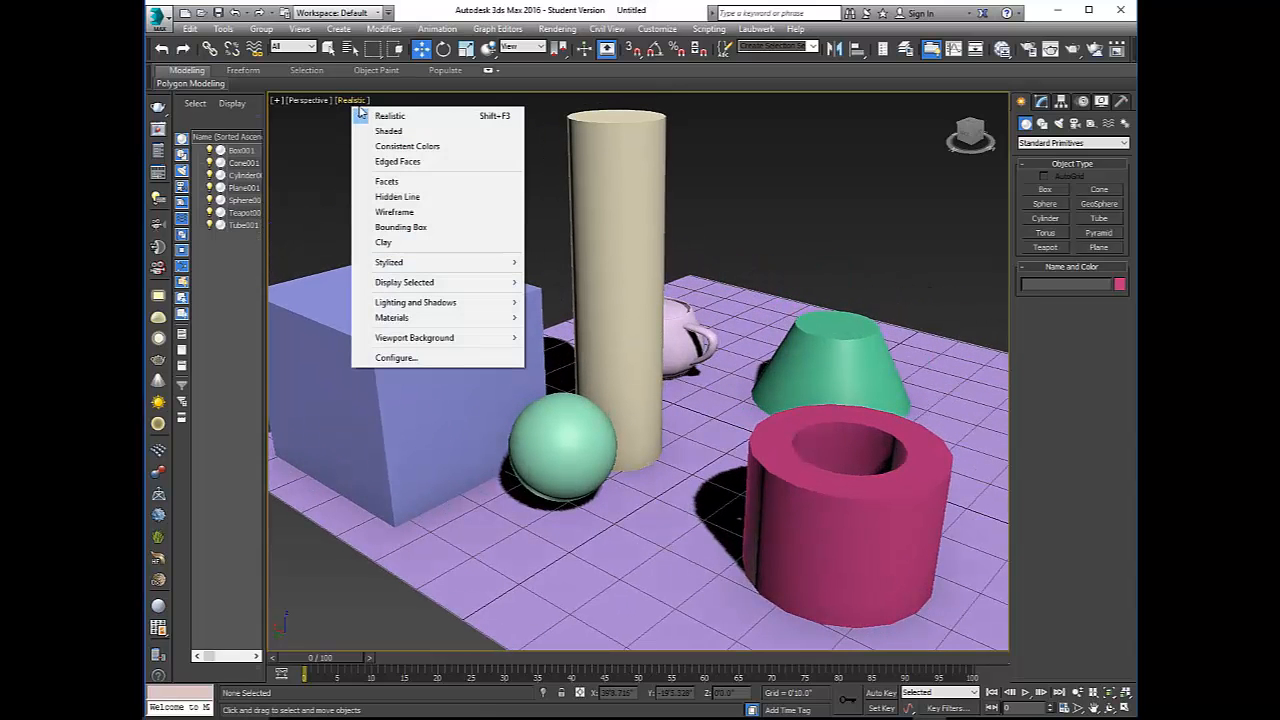
left_click(399, 213)
scroll(516, 264, "down", 5)
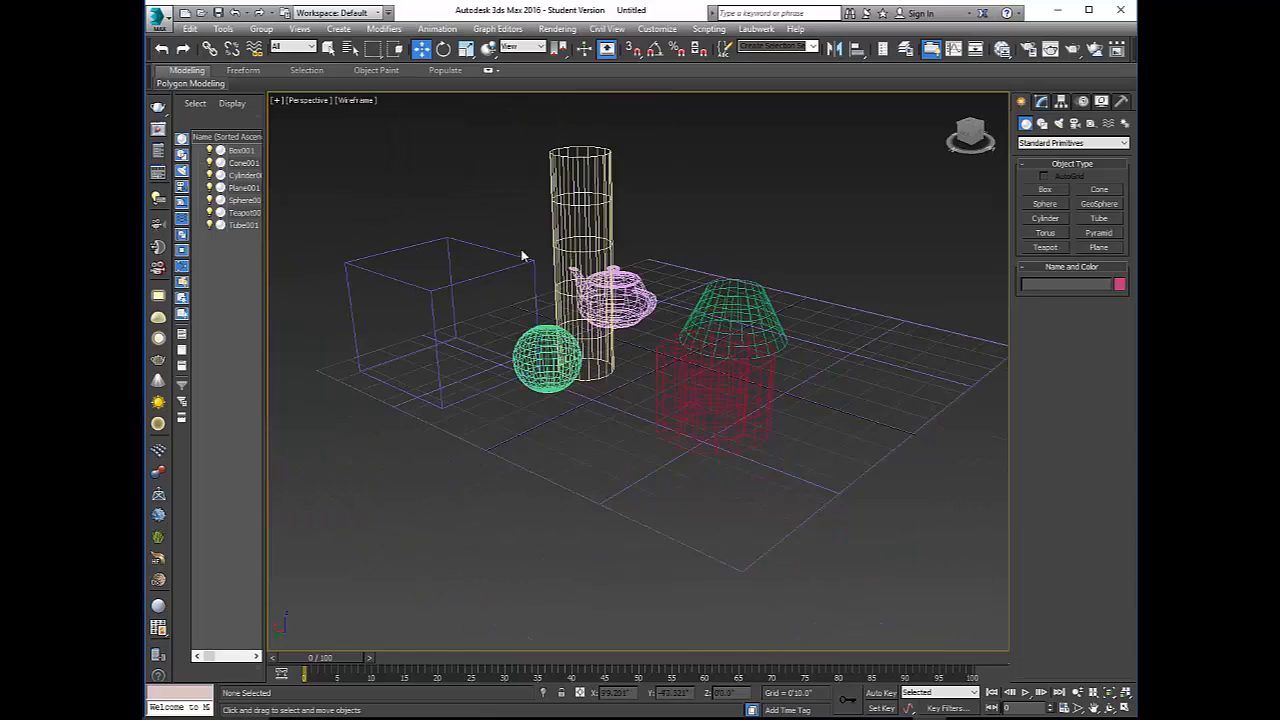
middle_click_drag(550, 262, 607, 272, "alt")
middle_click_drag(602, 340, 535, 334, "alt")
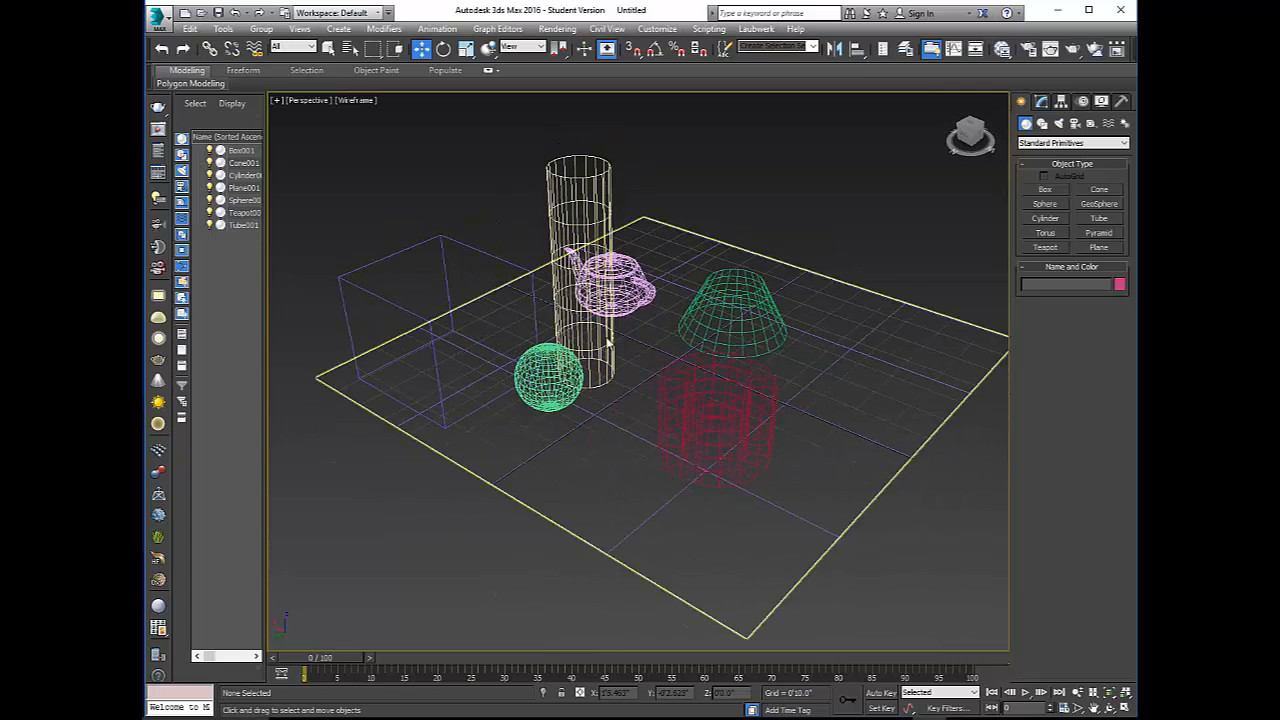
scroll(592, 210, "up", 2)
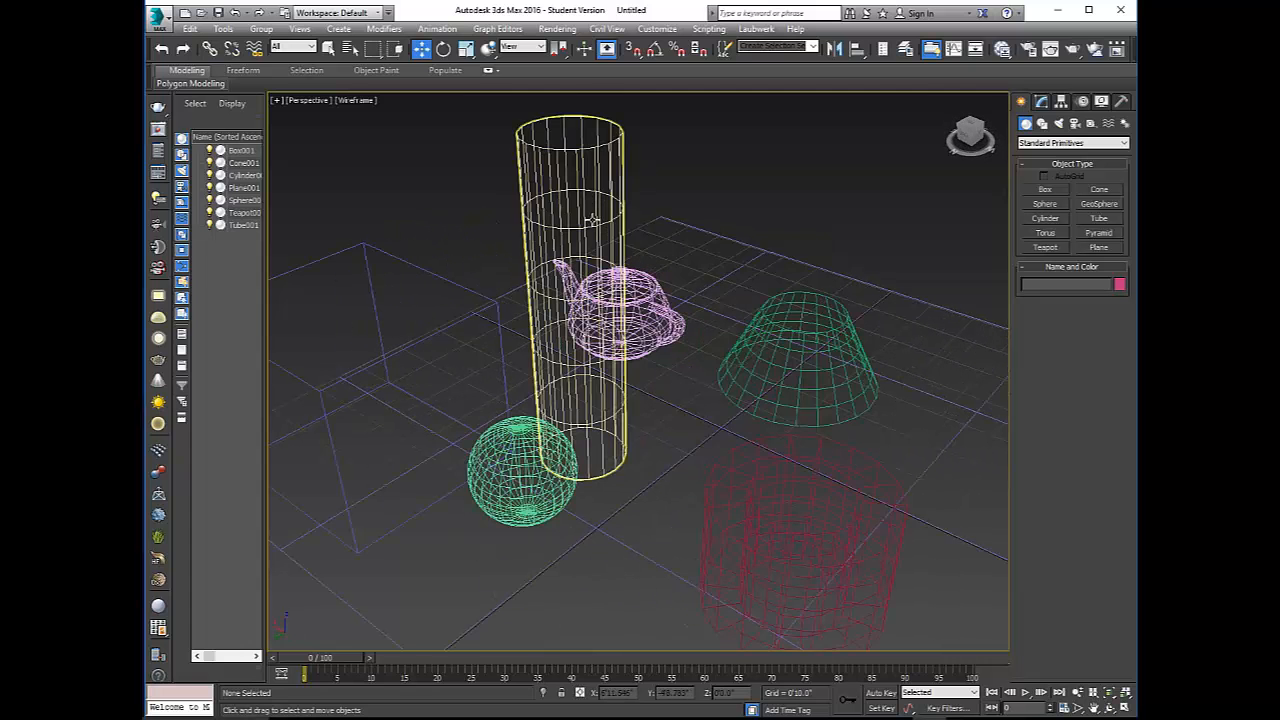
Set the Perspective viewport's display style to Shaded and view the box, cylinder and sphere
left_click(355, 101)
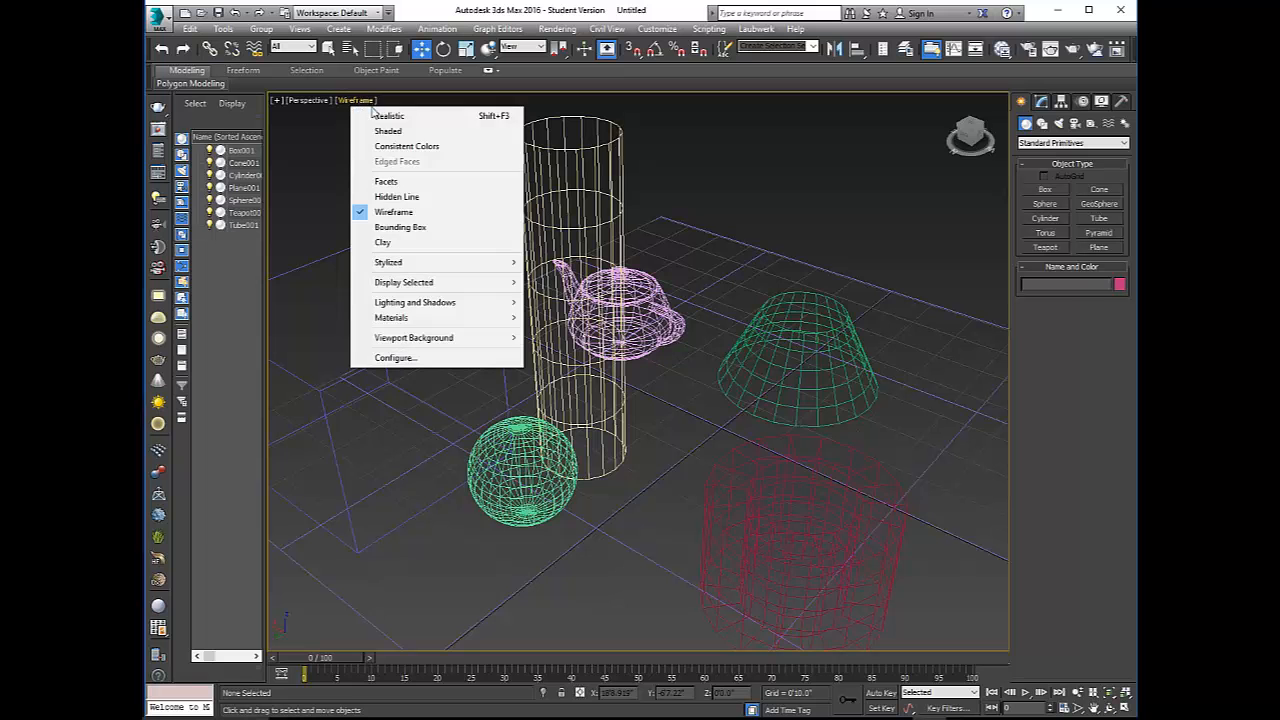
left_click(388, 132)
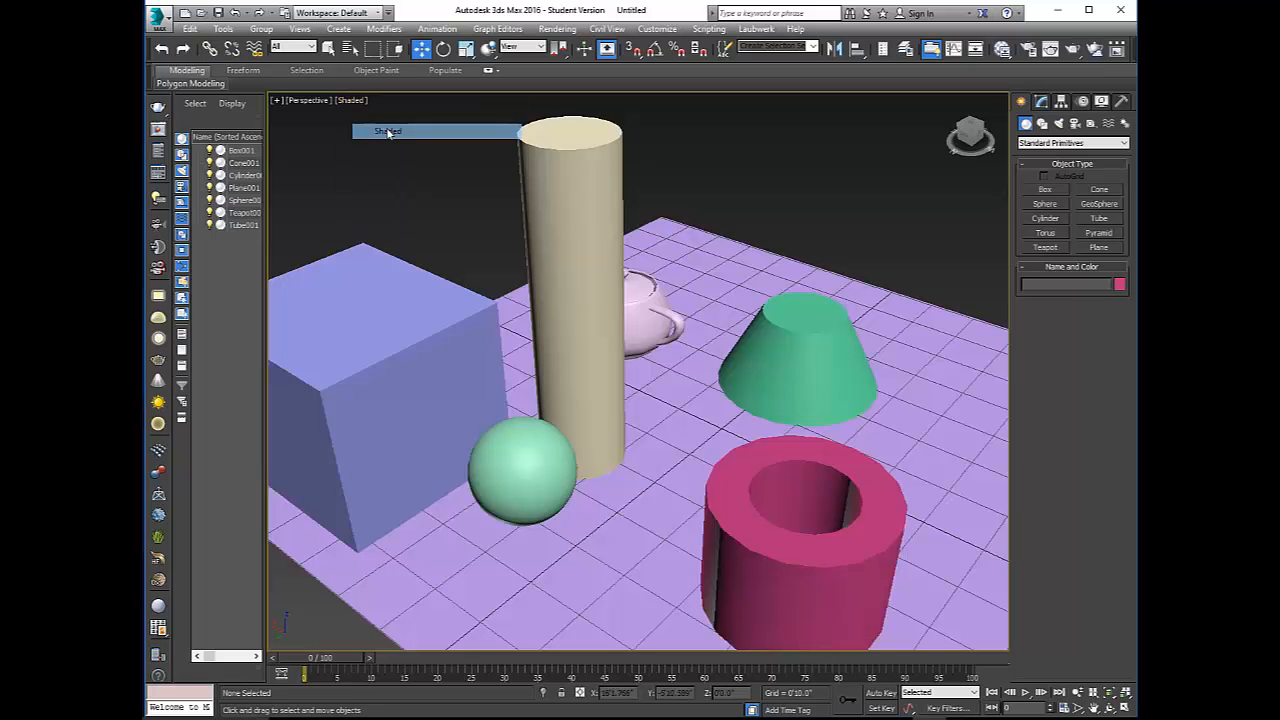
scroll(450, 327, "down", 3)
mouse_move(452, 327)
middle_mouse_down("alt")
mouse_move(487, 301)
mouse_move(420, 316)
mouse_move(547, 315)
middle_mouse_up("alt")
scroll(420, 316, "up", 3)
scroll(423, 314, "down", 3)
scroll(550, 325, "up", 2)
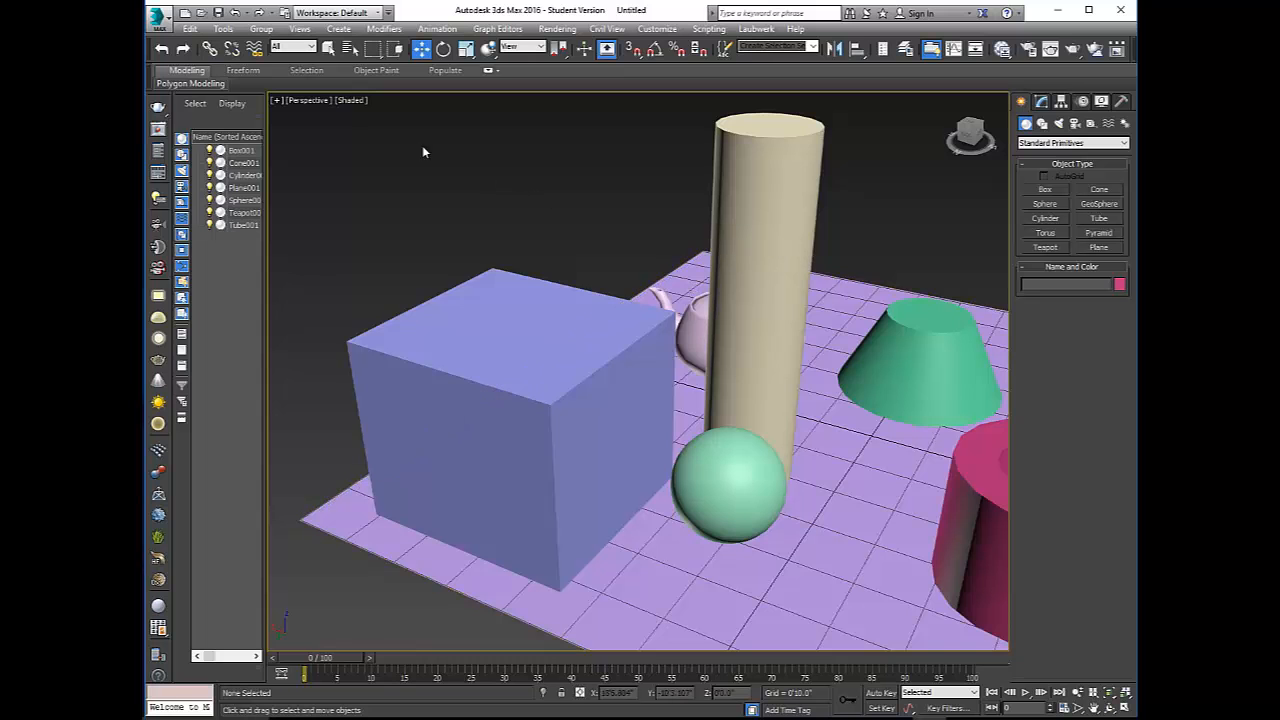
Show the Perspective viewport in Wireframe once more, look around the objects, and restore the Shaded style
left_click(353, 101)
left_click(396, 212)
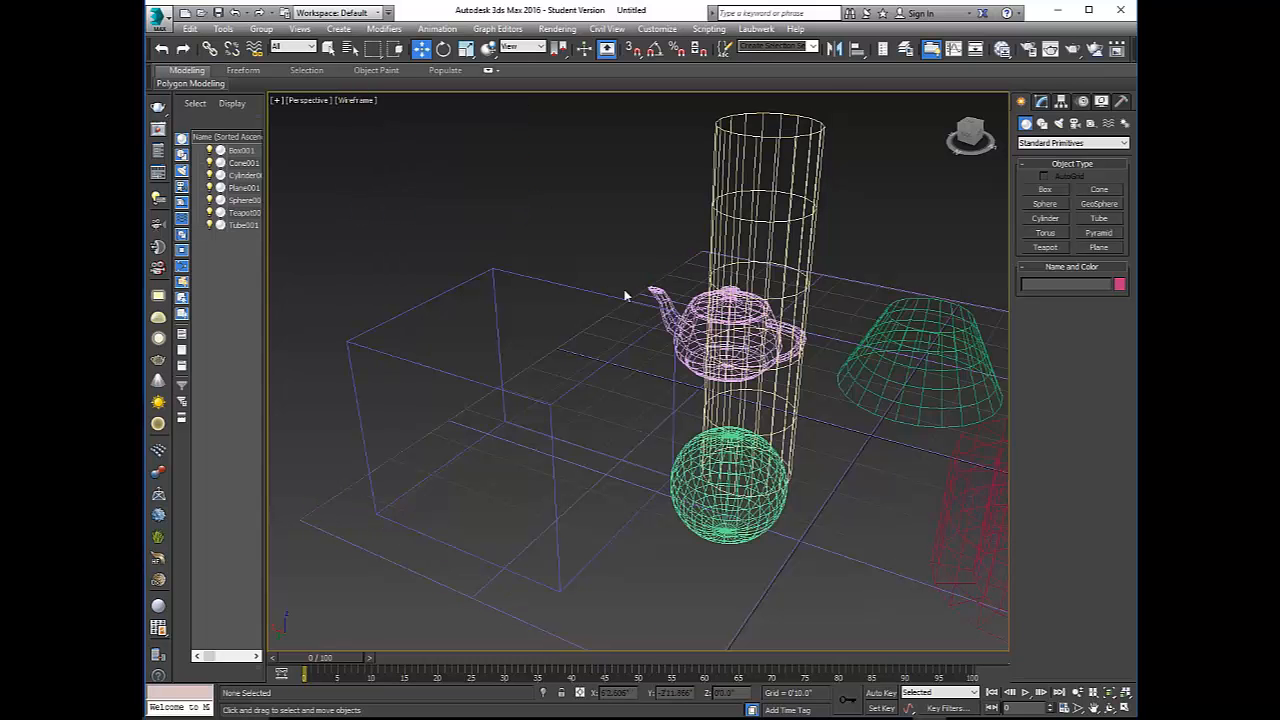
middle_click_drag(592, 417, 662, 334, "alt")
left_click(354, 100)
left_click(390, 129)
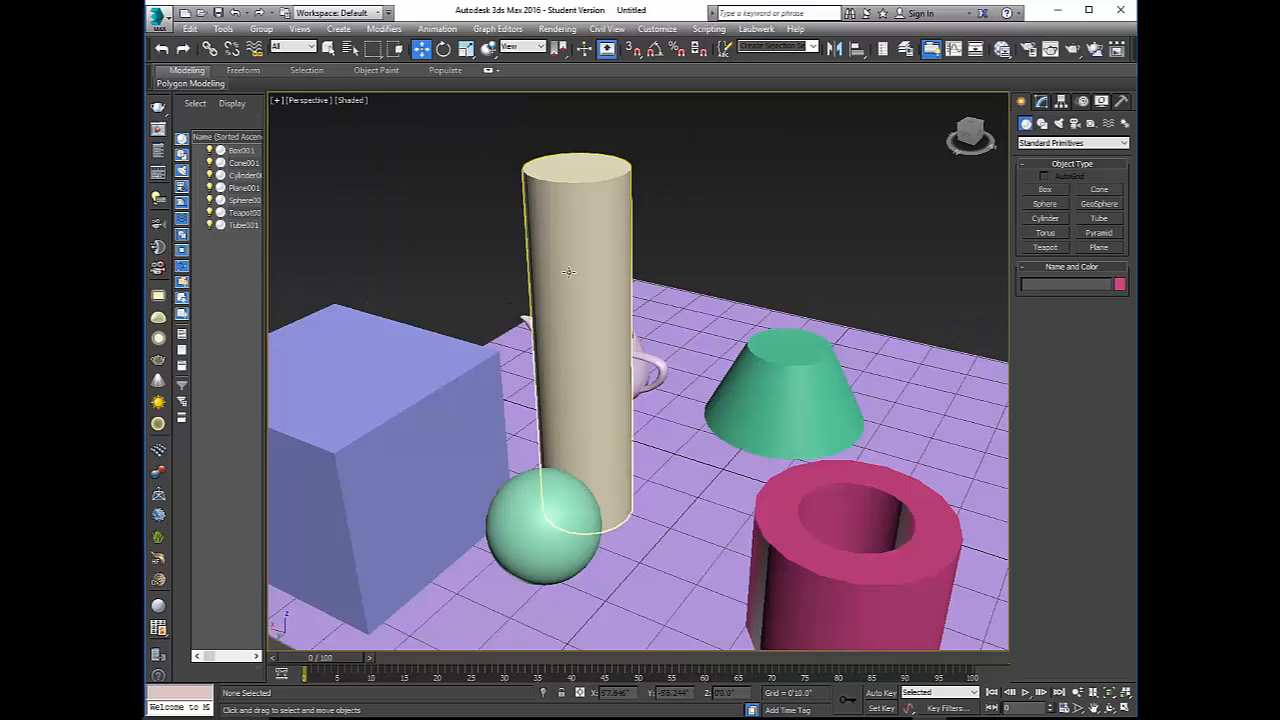
scroll(541, 303, "down", 6)
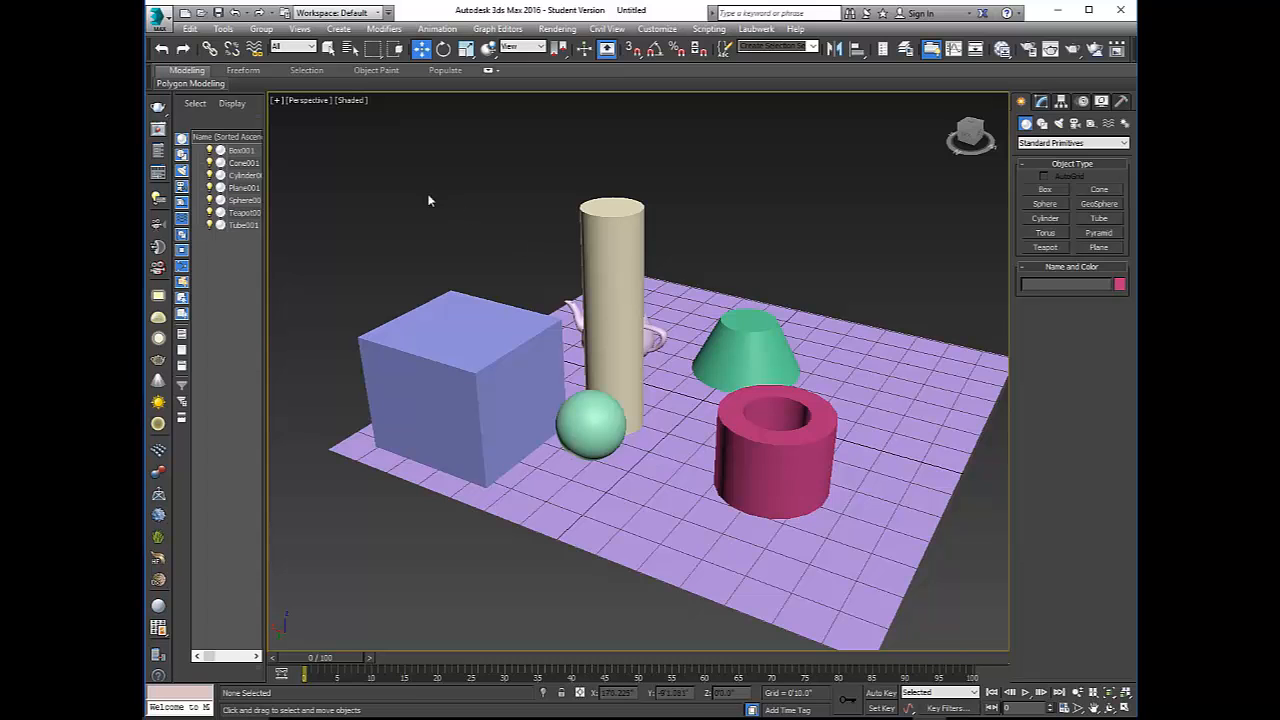
Enable Edged Faces on the shaded Perspective viewport and inspect the segments on the primitives
left_click(352, 101)
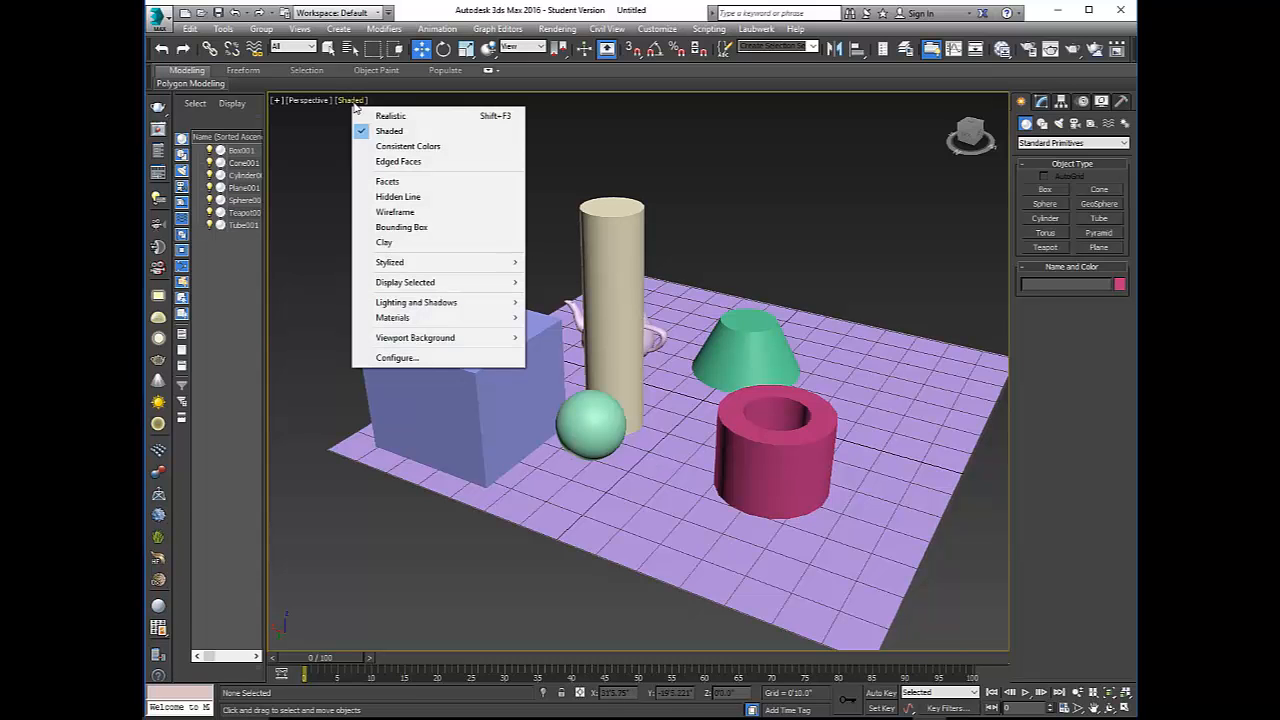
left_click(378, 162)
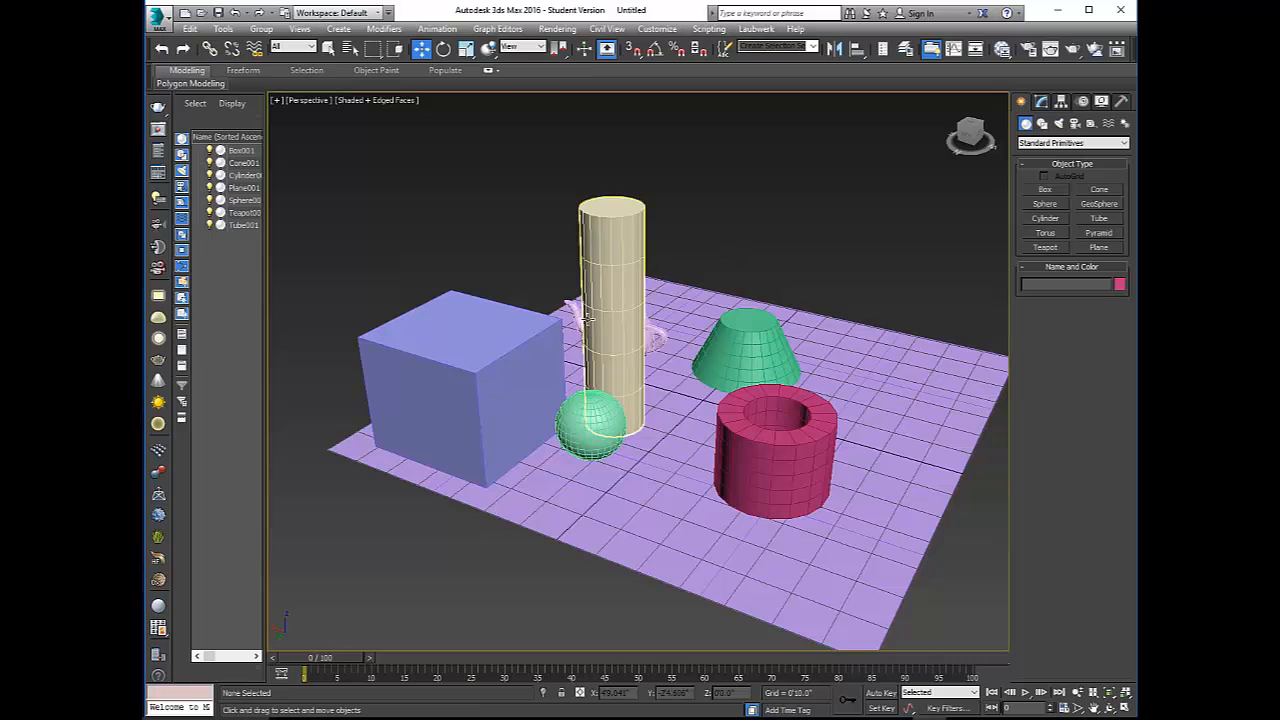
scroll(558, 336, "up", 10)
scroll(491, 307, "down", 10)
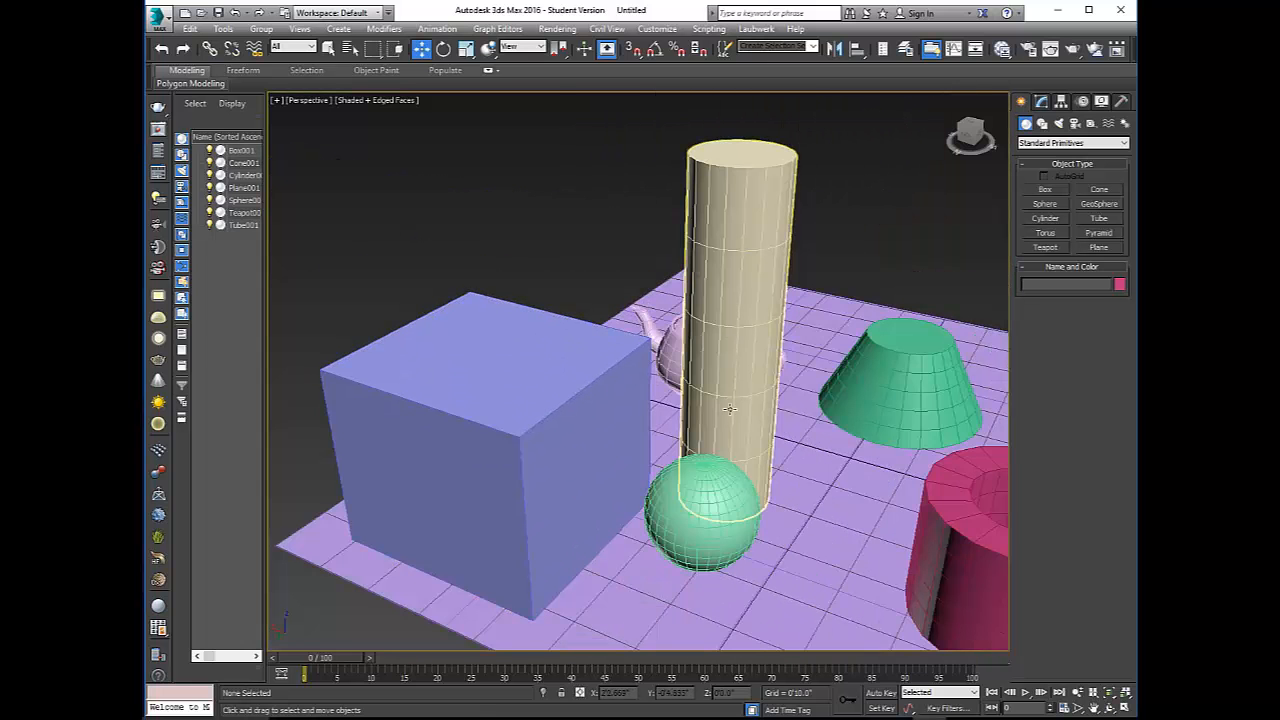
middle_click_drag(824, 412, 610, 326)
scroll(724, 395, "down", 4)
middle_click_drag(874, 455, 780, 414)
scroll(724, 395, "down", 3)
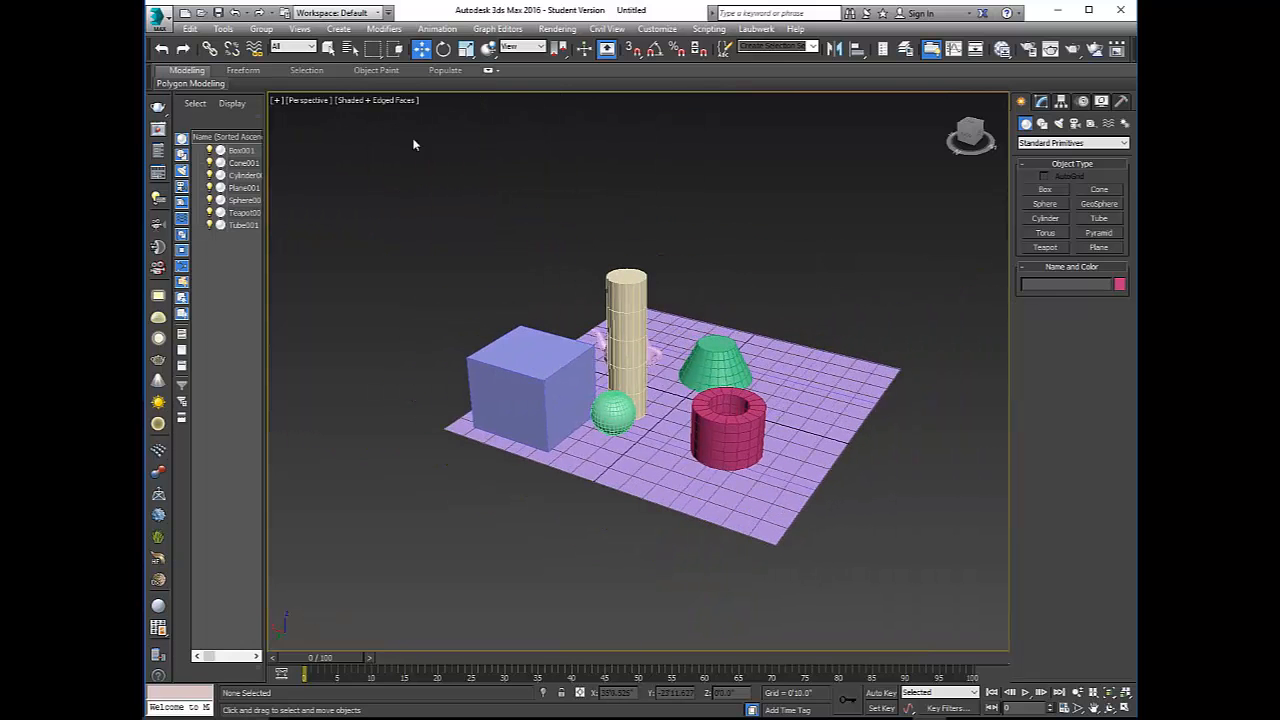
Turn off Edged Faces so the Perspective viewport uses plain Shaded display
left_click(388, 102)
left_click(422, 163)
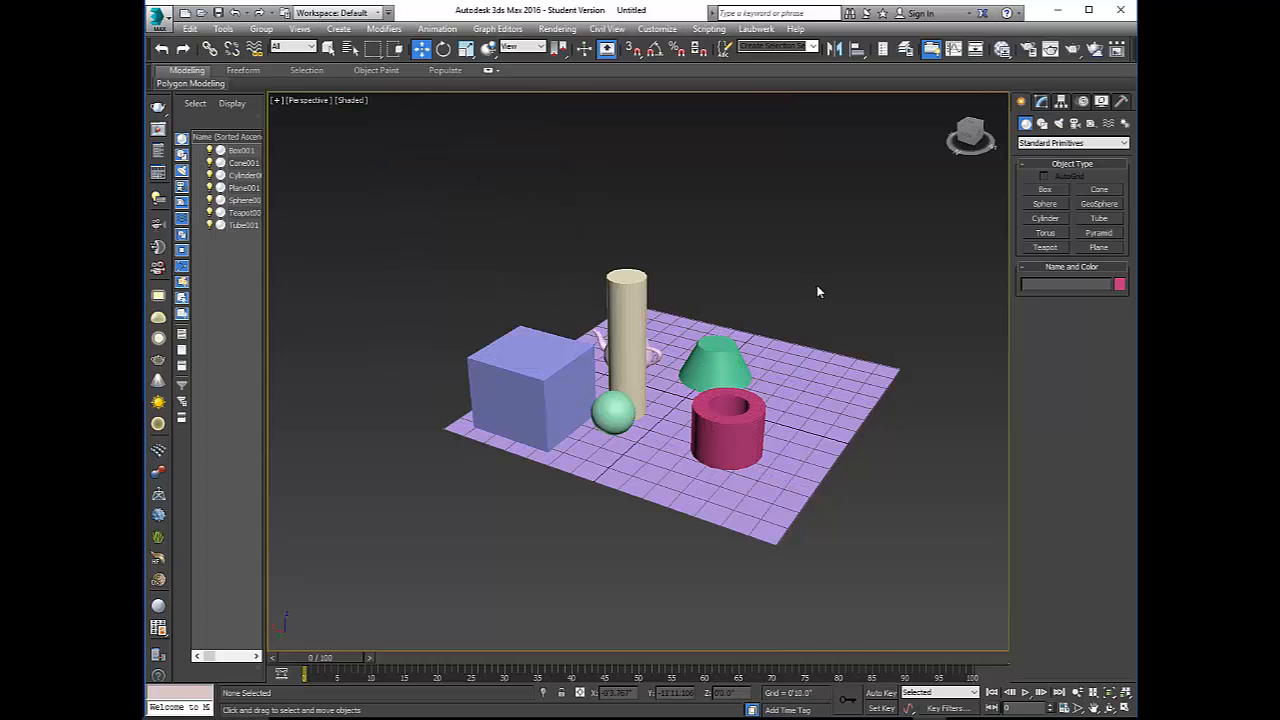
scroll(633, 379, "up", 3)
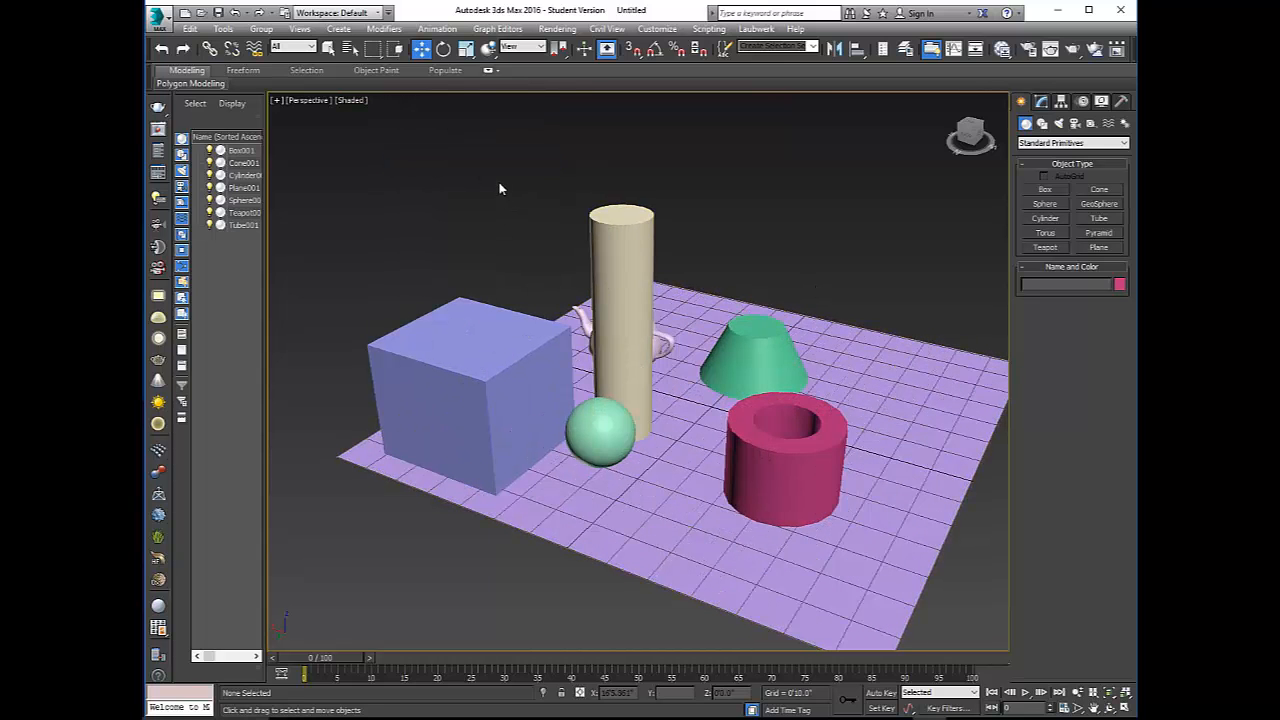
With the Move tool active, select several primitives one after another, starting with the box and ending with the tube
left_click(421, 49)
left_click(470, 328)
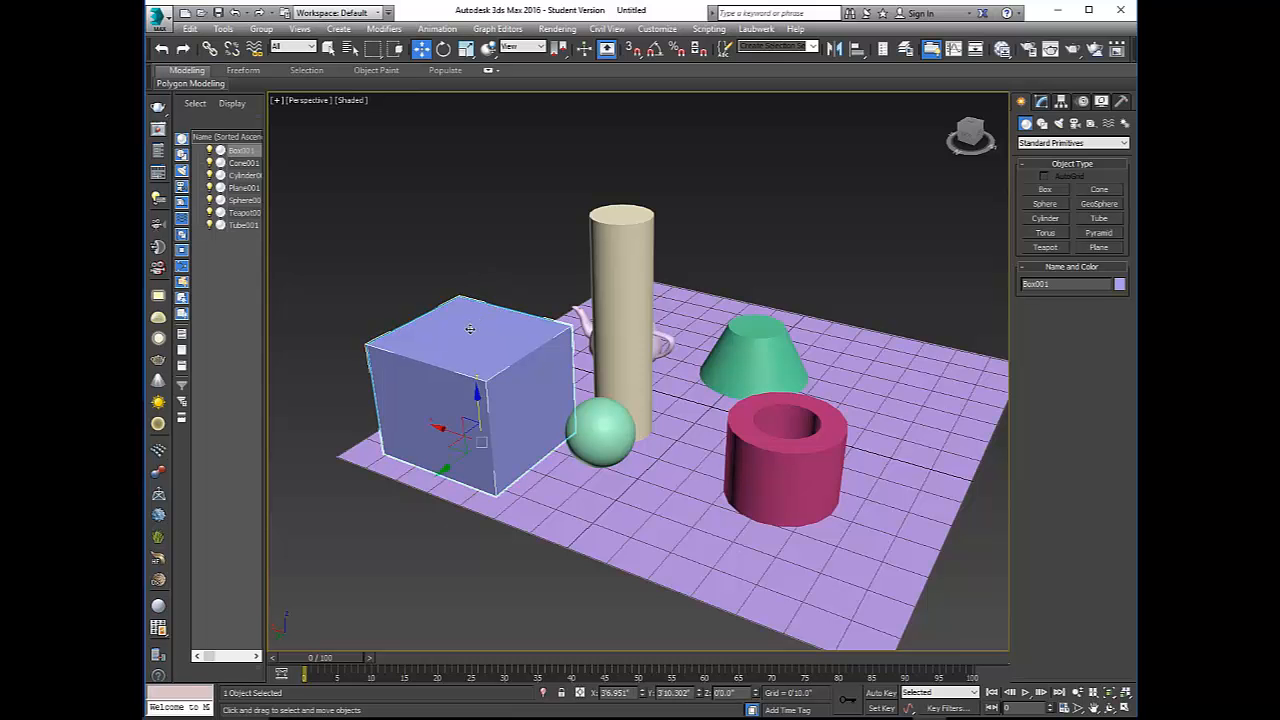
middle_click_drag(474, 358, 460, 325)
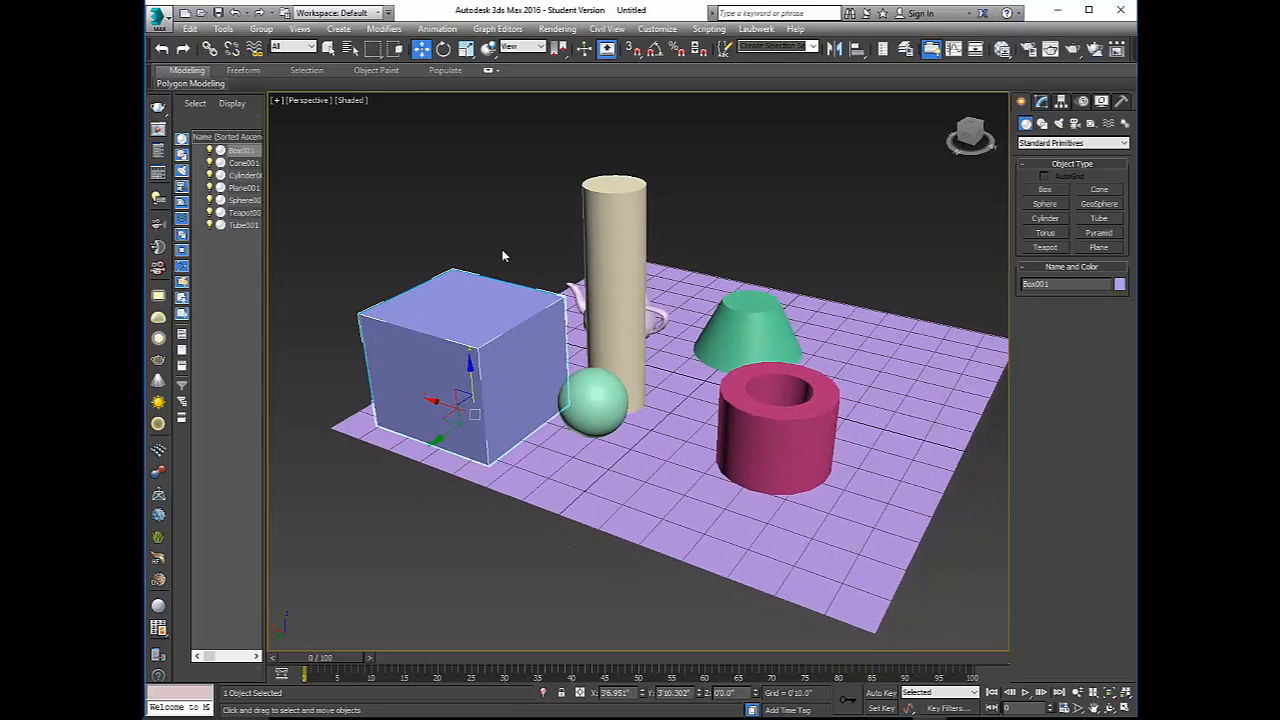
left_click(635, 291)
middle_click_drag(635, 291, 603, 365, "alt")
left_click(551, 386)
left_click(785, 388)
left_click(645, 473)
mouse_move(695, 458)
middle_mouse_down("alt")
mouse_move(800, 420)
mouse_move(706, 443)
middle_mouse_up("alt")
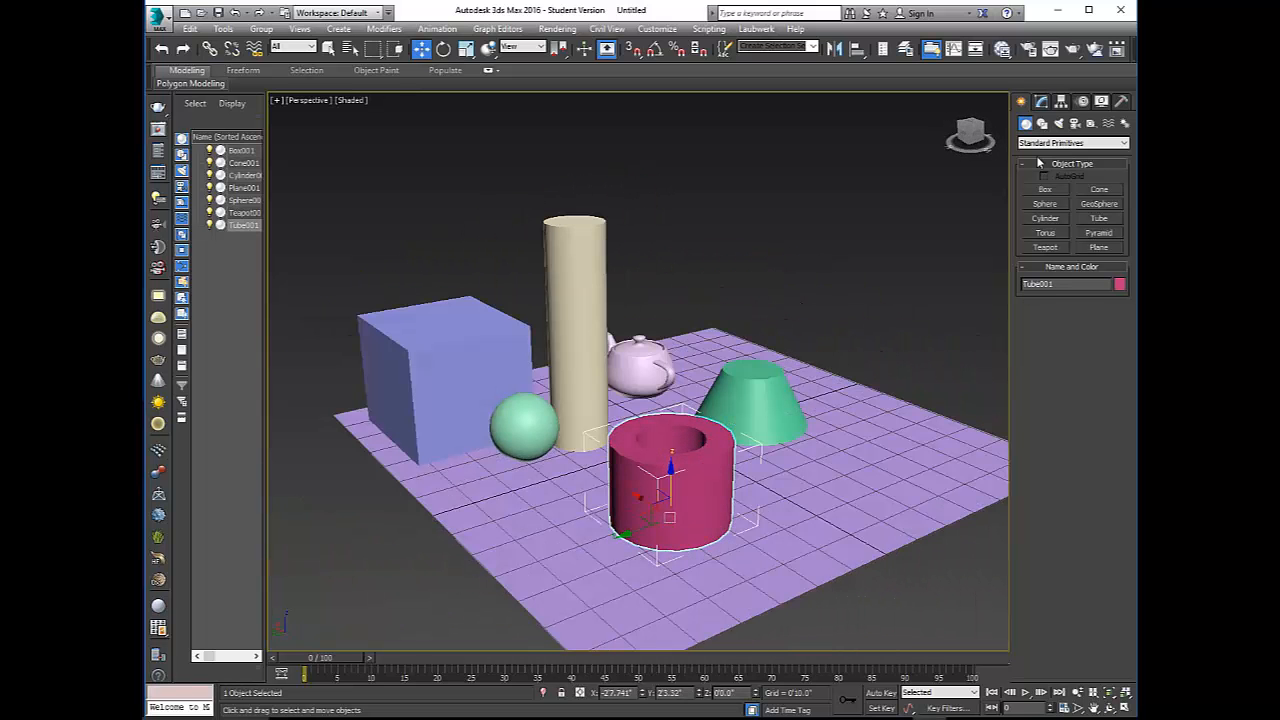
middle_click_drag(788, 388, 707, 341)
middle_click_drag(570, 312, 722, 328)
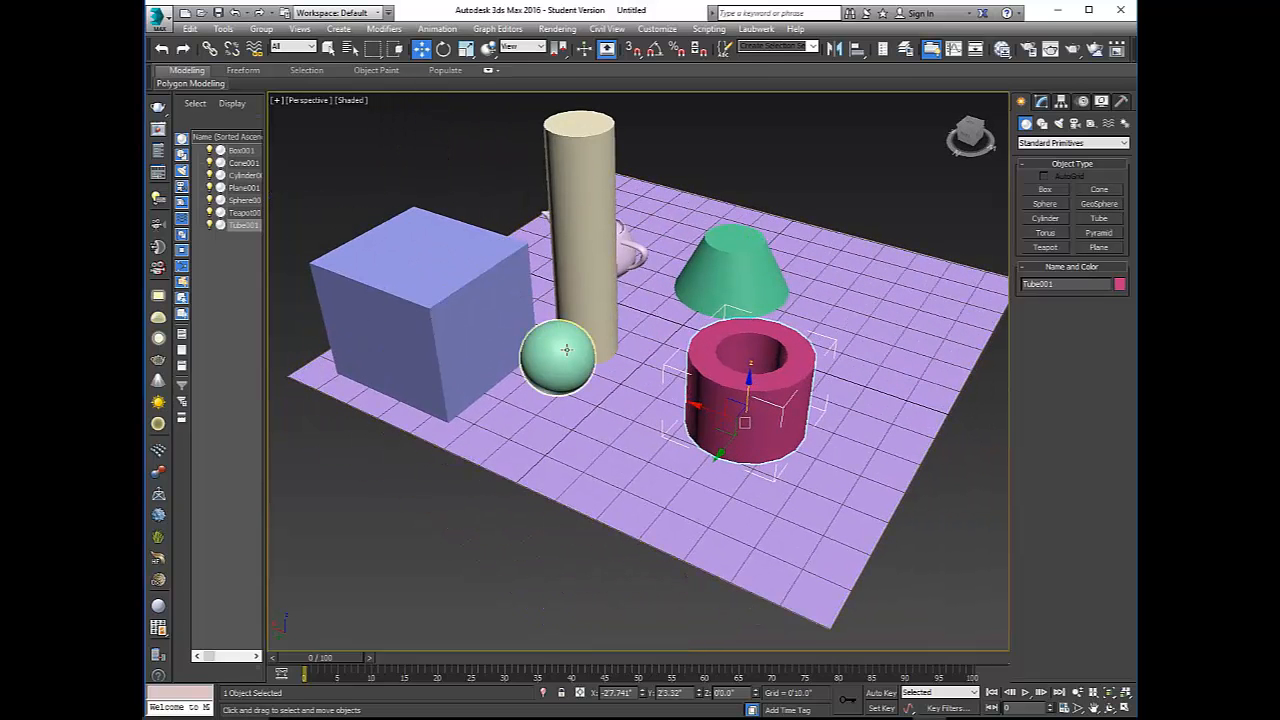
Undo the creation of the tube, cone, teapot, cylinder and sphere, leaving only the box and the plane
key("ctrl+z")
key("ctrl+z")
key("ctrl+z")
key("ctrl+z")
key("ctrl+z")
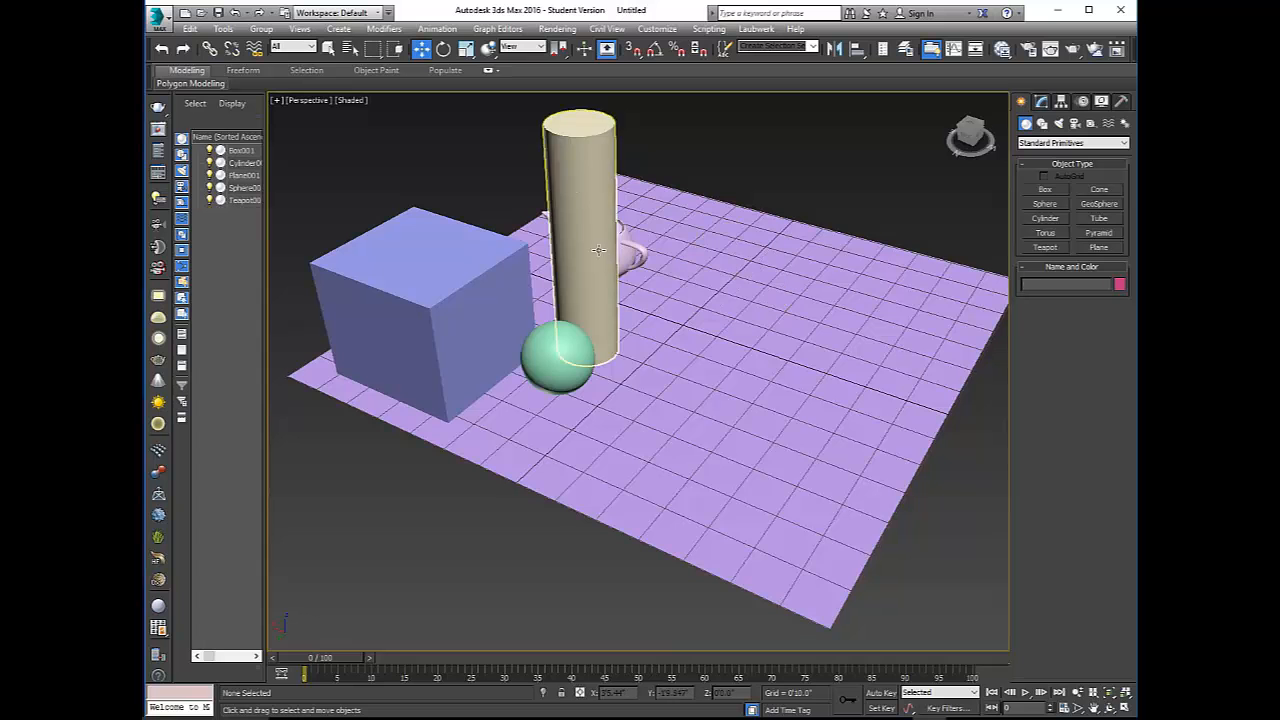
Move the box in the Top view to near the plane's centre, at about X 0'3" and Y 0'2.5", and return to the full Perspective view
left_click(447, 323)
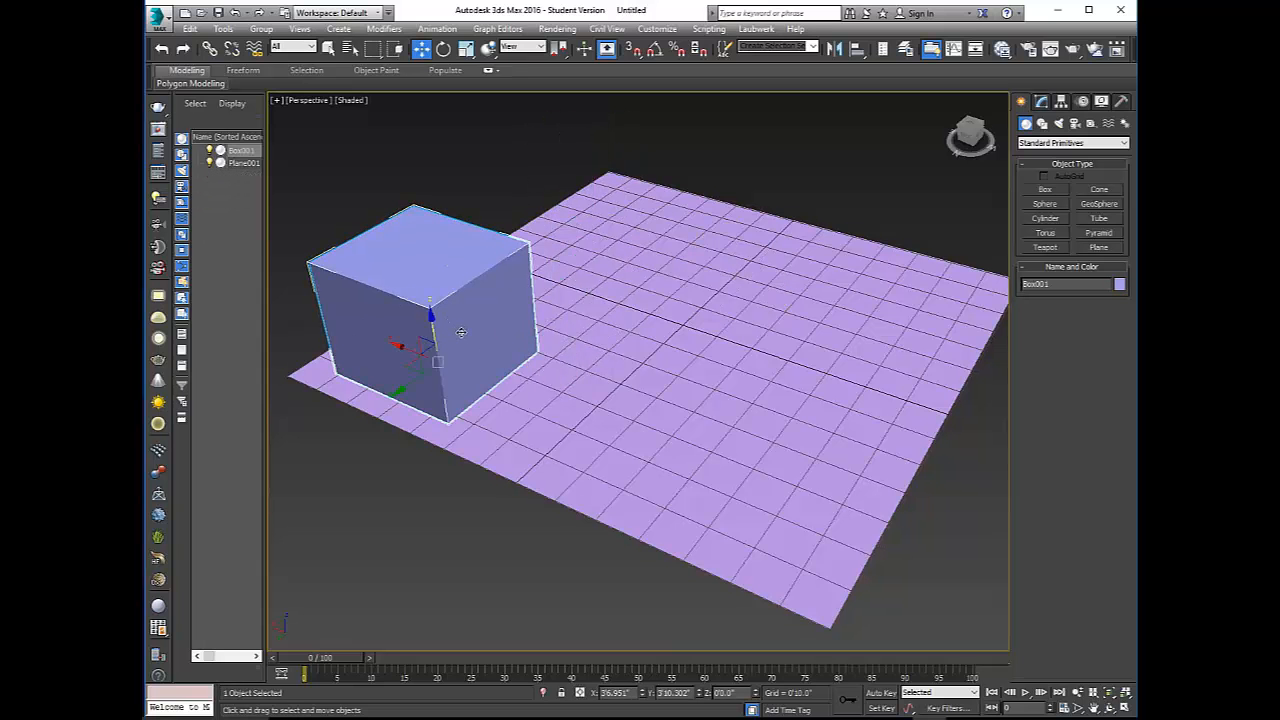
key("alt+w")
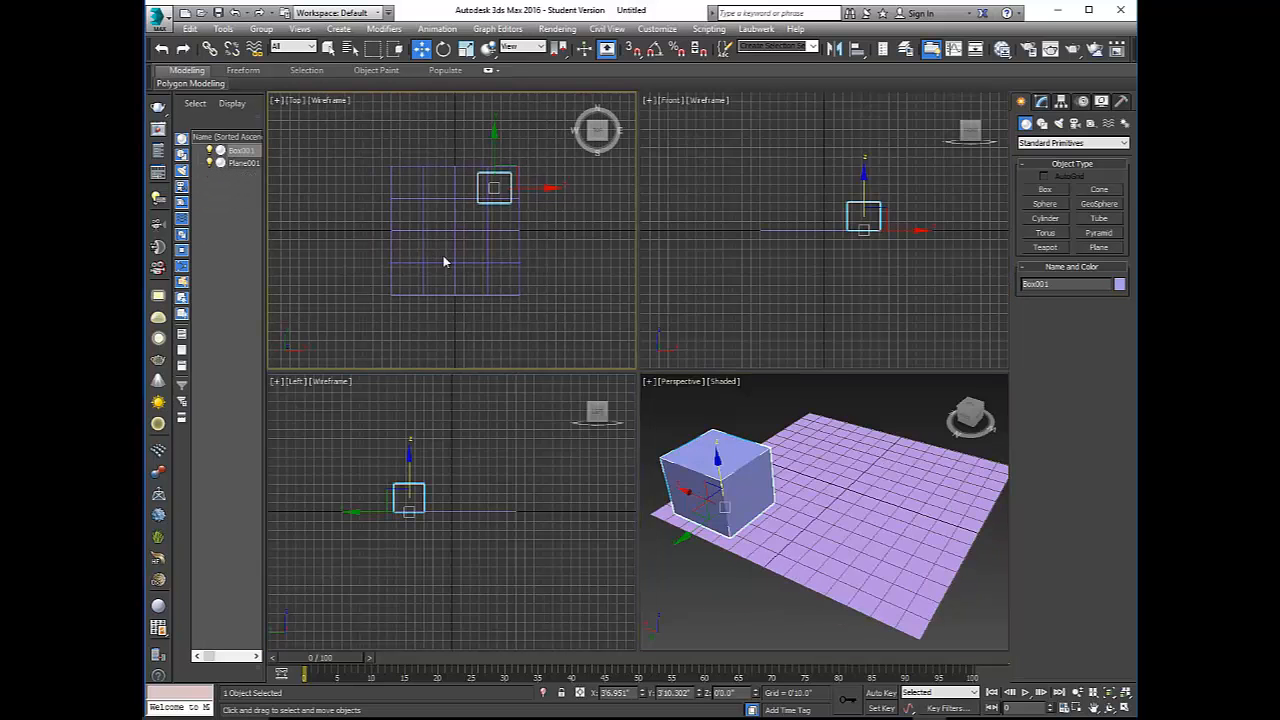
left_click_drag(515, 170, 478, 210)
key("alt+w")
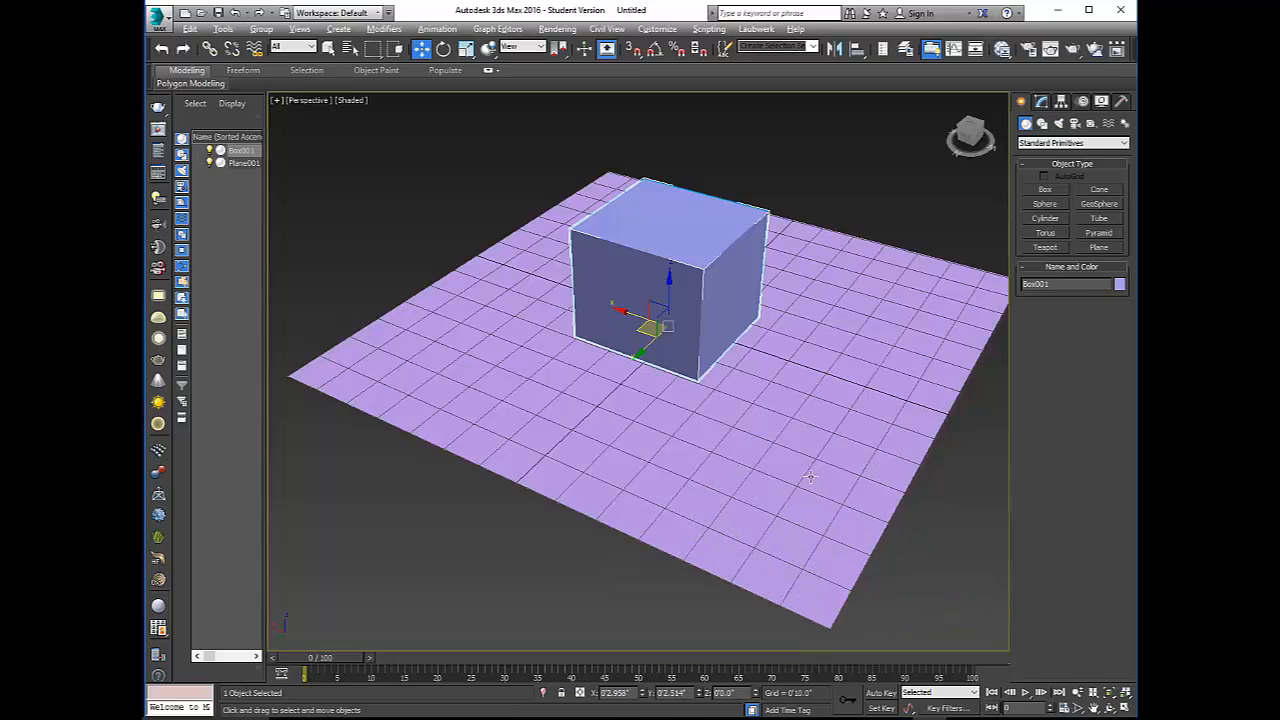
Select the box again and examine it and its move gizmo from several angles and distances
left_click(818, 210)
scroll(737, 300, "up", 5)
left_click(629, 345)
middle_click_drag(629, 345, 592, 352, "alt")
scroll(592, 352, "up", 3)
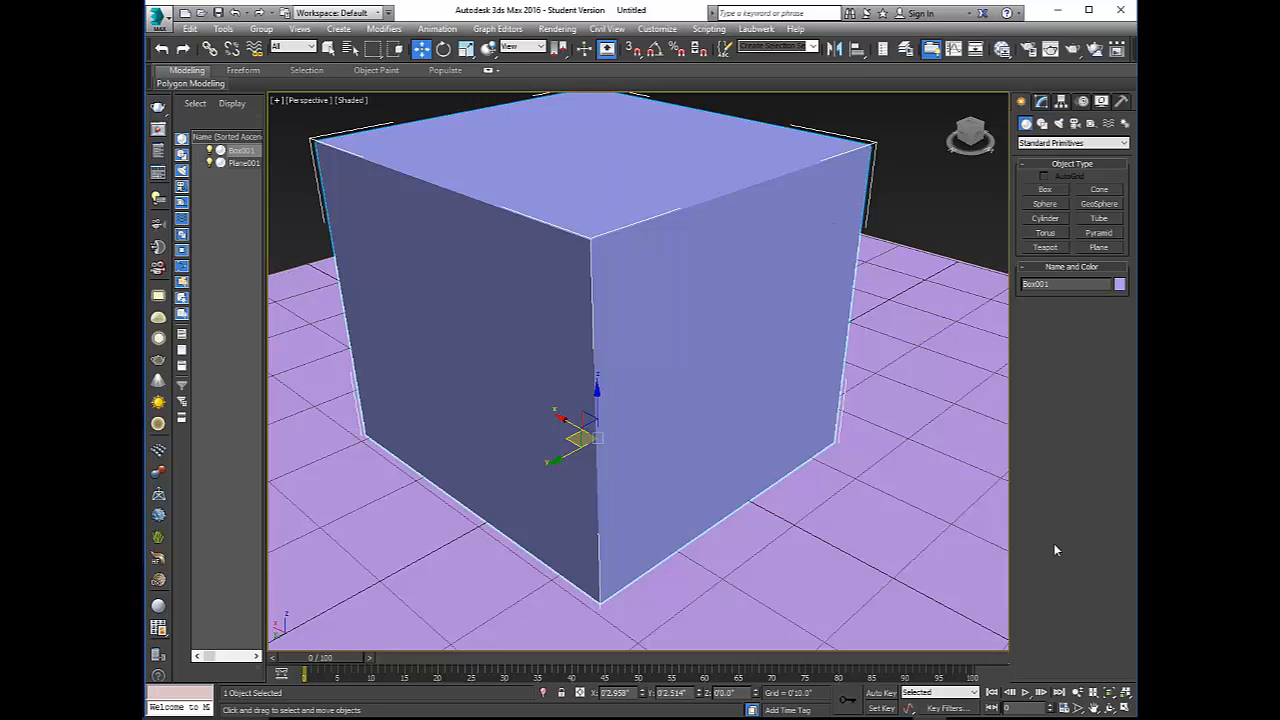
scroll(604, 377, "down", 3)
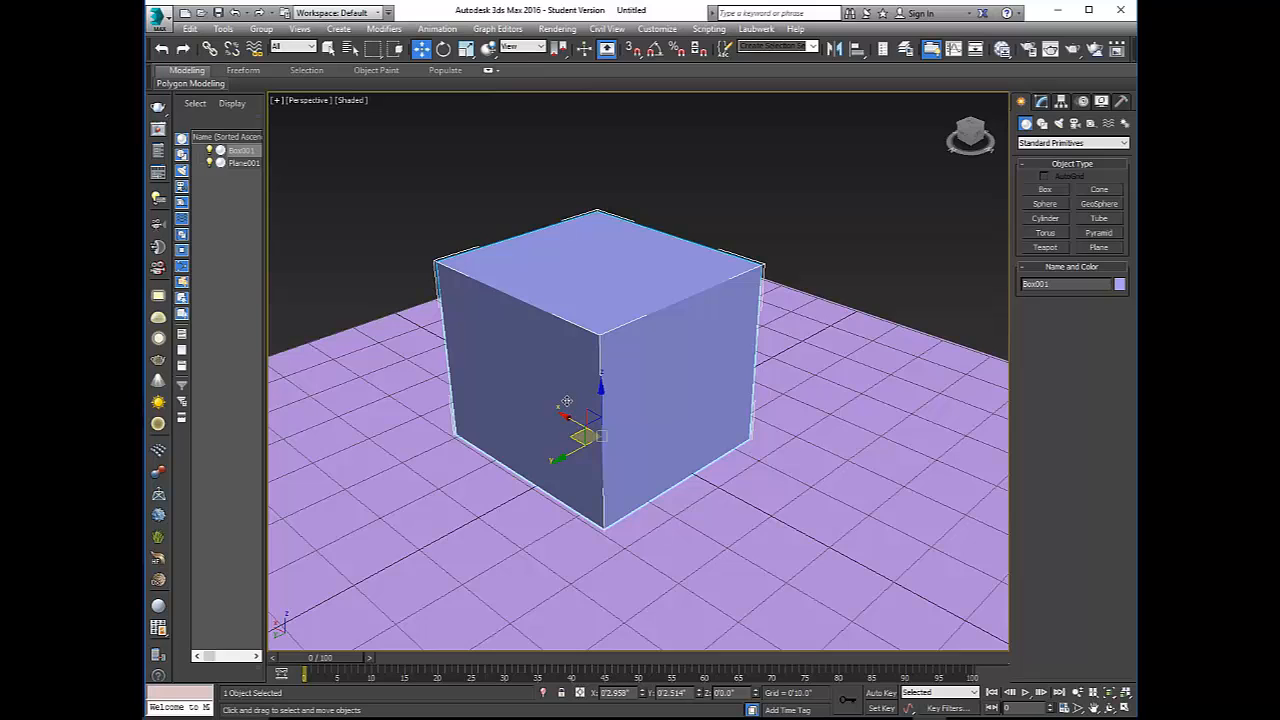
middle_click_drag(544, 396, 680, 431, "alt")
scroll(614, 414, "up", 3)
scroll(623, 413, "down", 3)
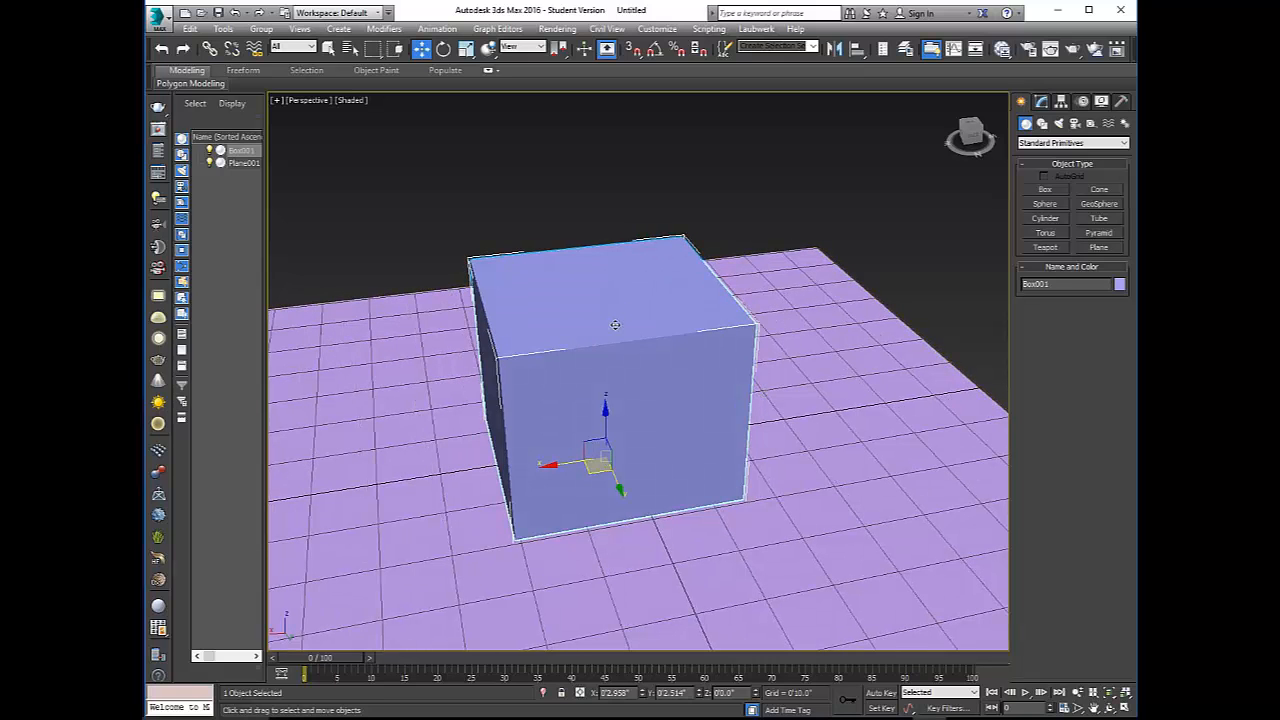
Show the selected box's parameters and set its length, width and height to 5'0.0" each
left_click(1042, 103)
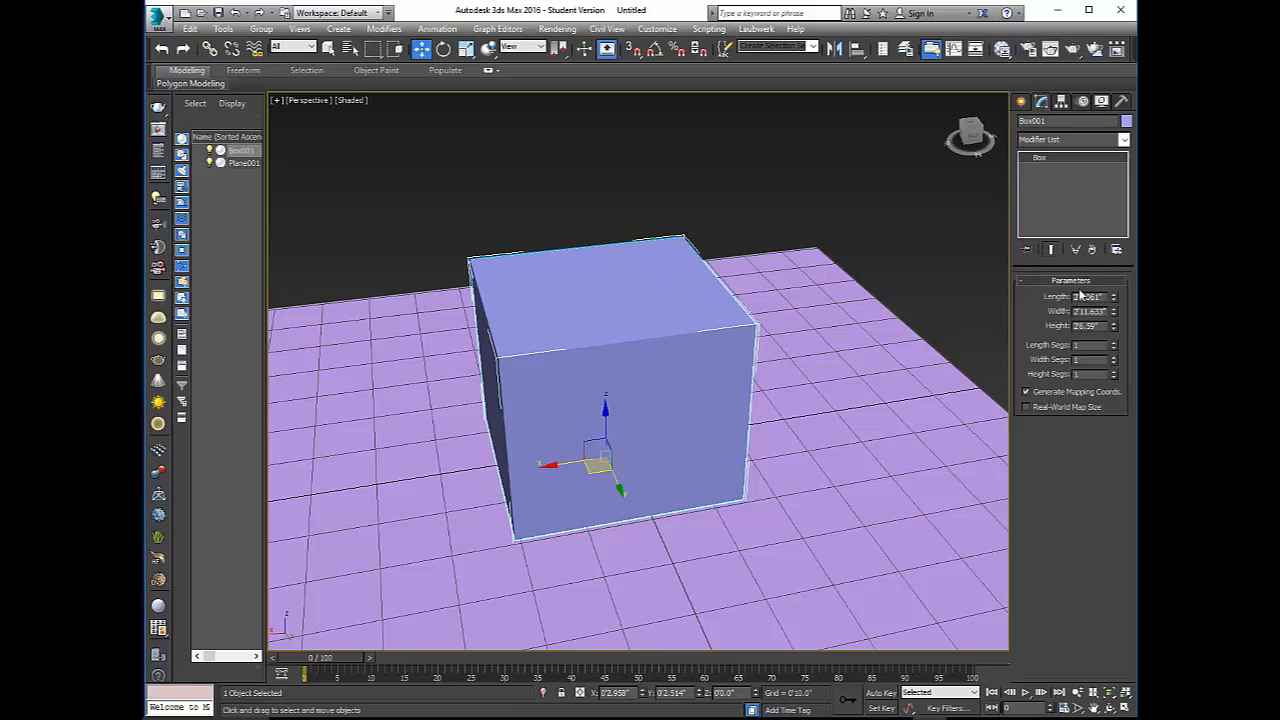
middle_click_drag(708, 337, 686, 355, "alt")
scroll(686, 355, "down", 3)
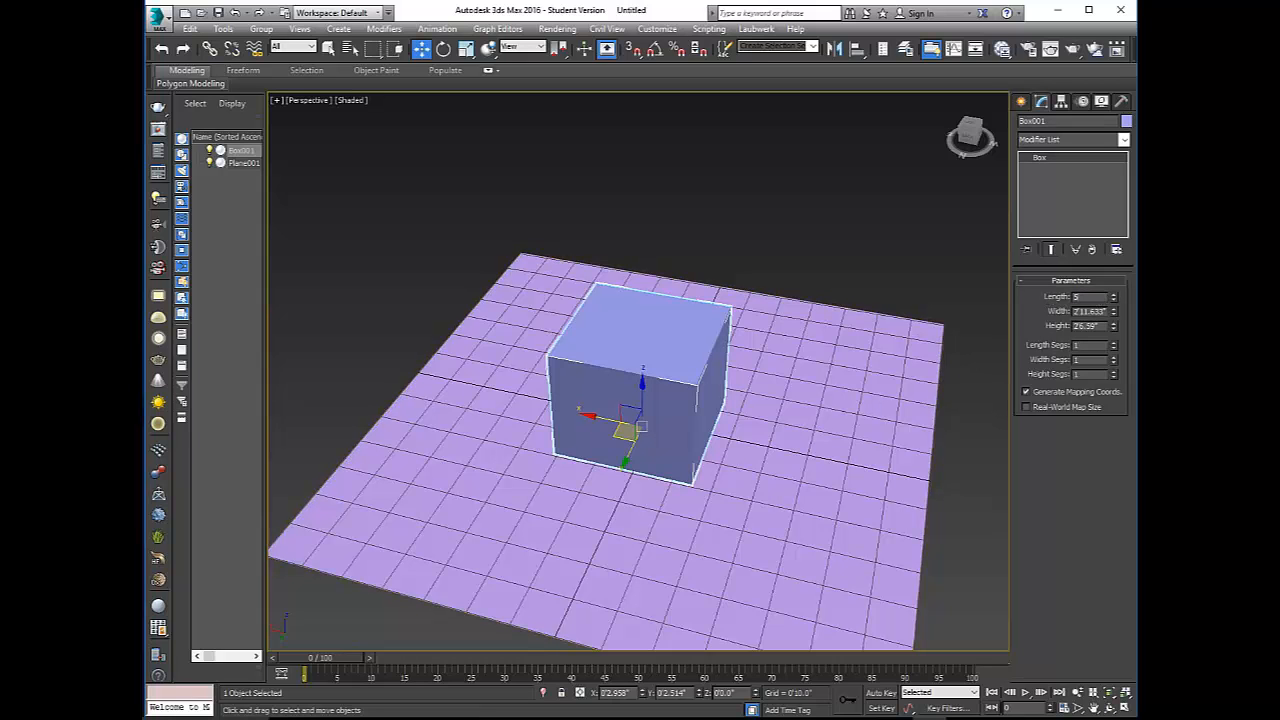
key("Tab")
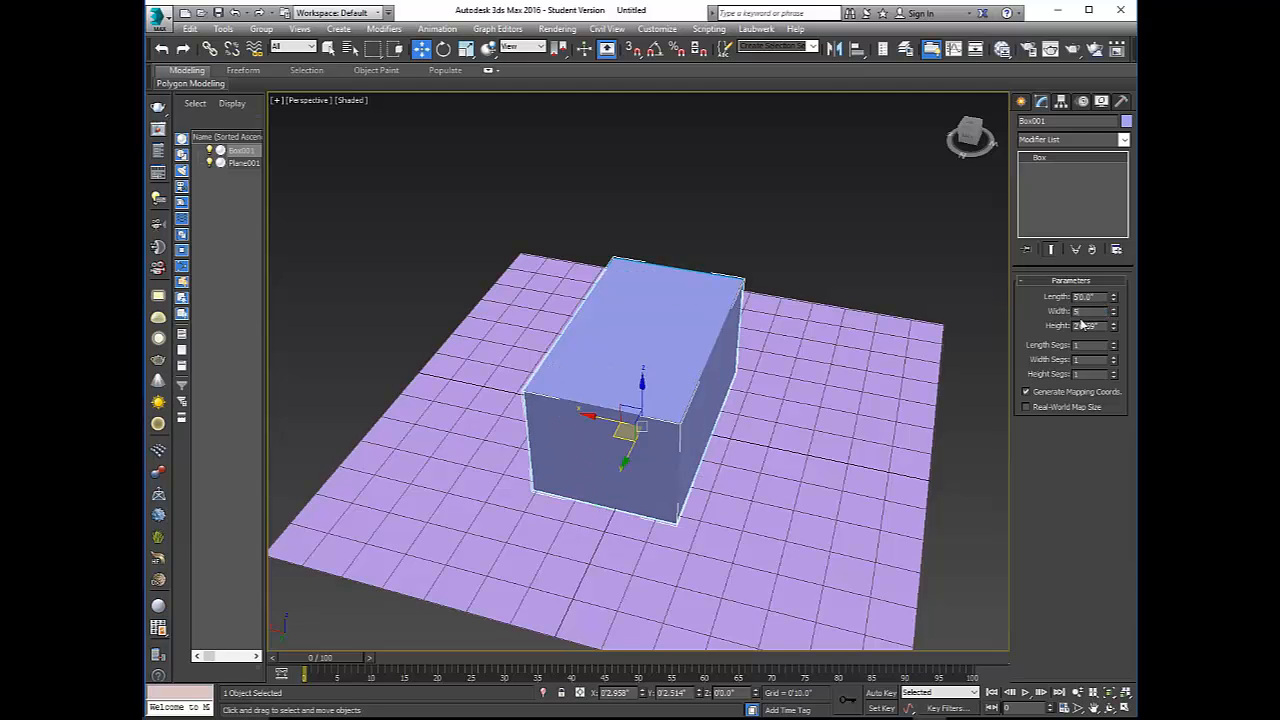
type("5")
key("Tab")
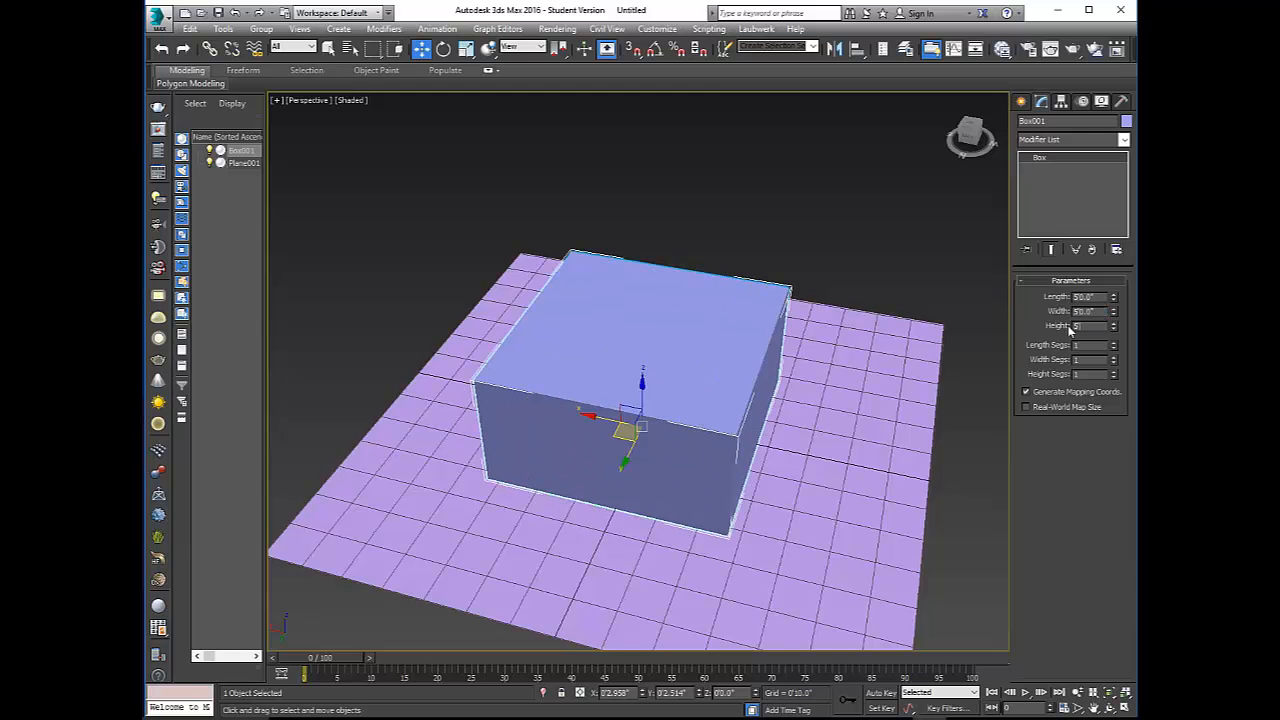
type("5")
key("Tab")
Deselect and reselect the resized box, and examine it from several angles and distances
middle_click_drag(761, 380, 755, 392)
left_click(871, 289)
middle_click_drag(871, 289, 697, 346, "alt")
scroll(671, 337, "up", 3)
scroll(671, 337, "down", 6)
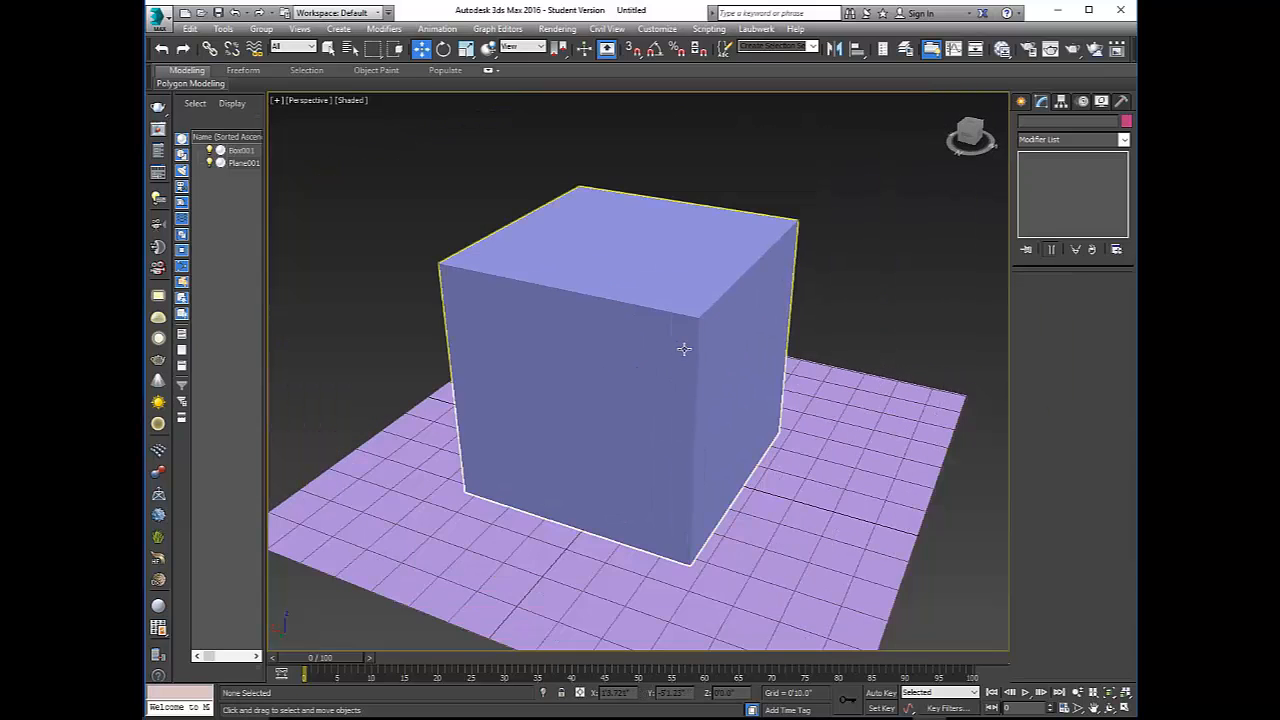
scroll(691, 346, "up", 1)
left_click(691, 346)
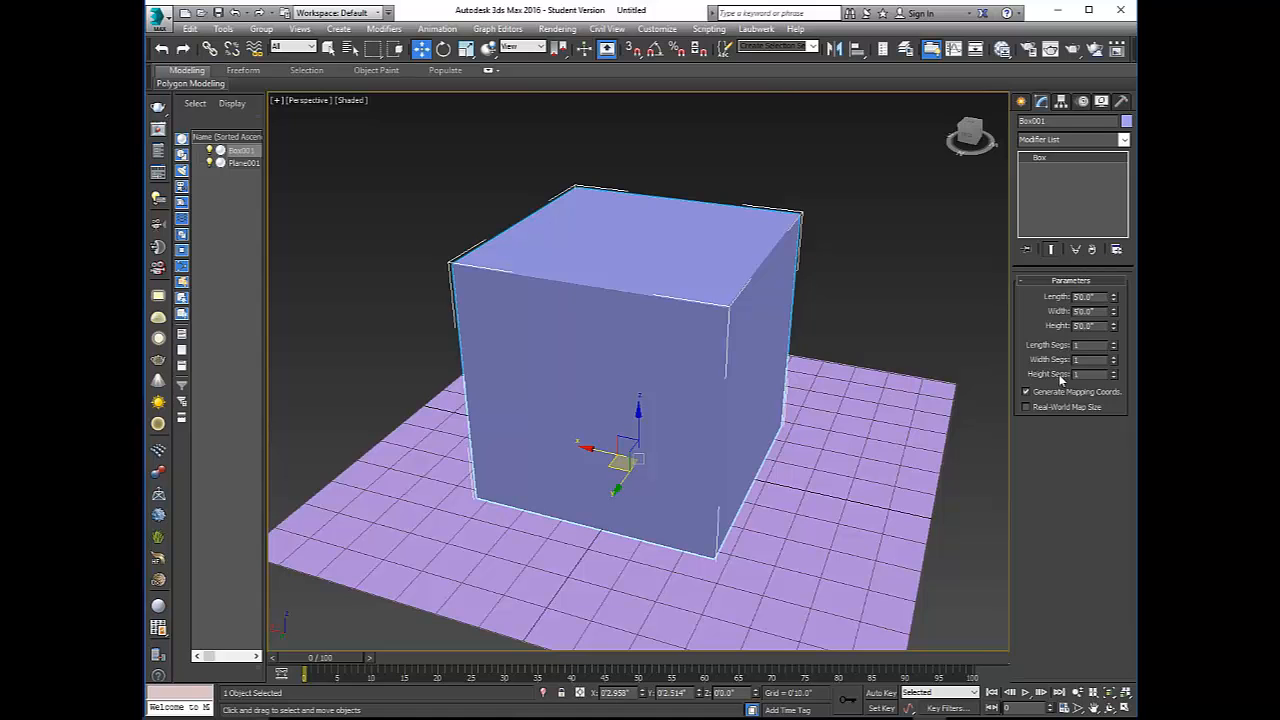
scroll(693, 299, "up", 3)
middle_click_drag(693, 299, 714, 346)
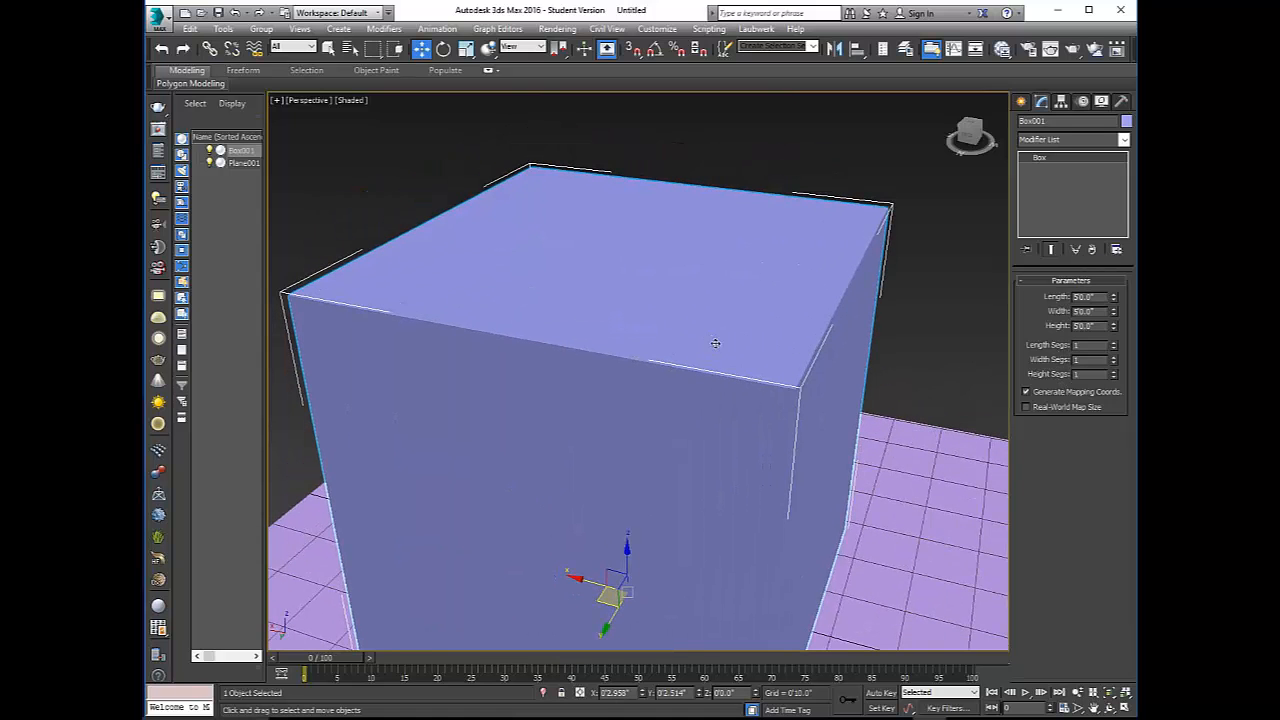
scroll(582, 342, "down", 2)
middle_click_drag(604, 340, 631, 361)
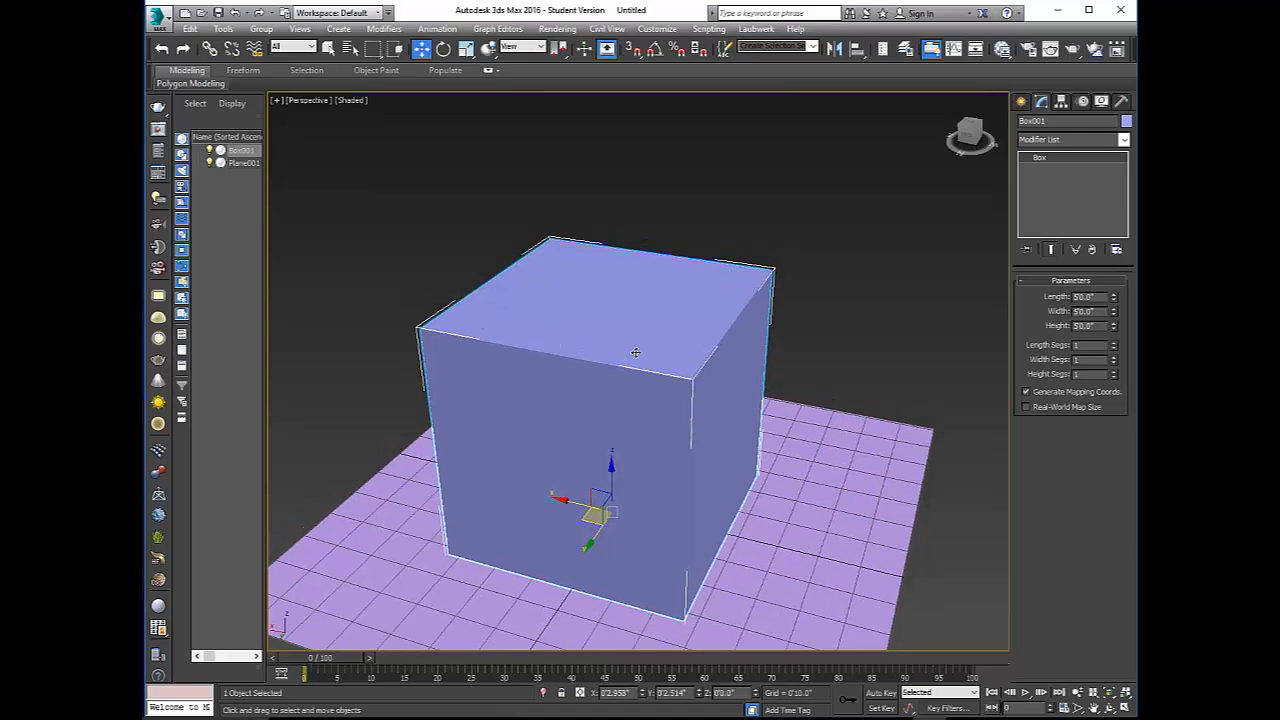
mouse_move(636, 352)
middle_mouse_down()
mouse_move(655, 371)
mouse_move(630, 374)
mouse_move(642, 373)
mouse_move(643, 347)
middle_mouse_up()
scroll(642, 373, "up", 3)
scroll(643, 347, "down", 3)
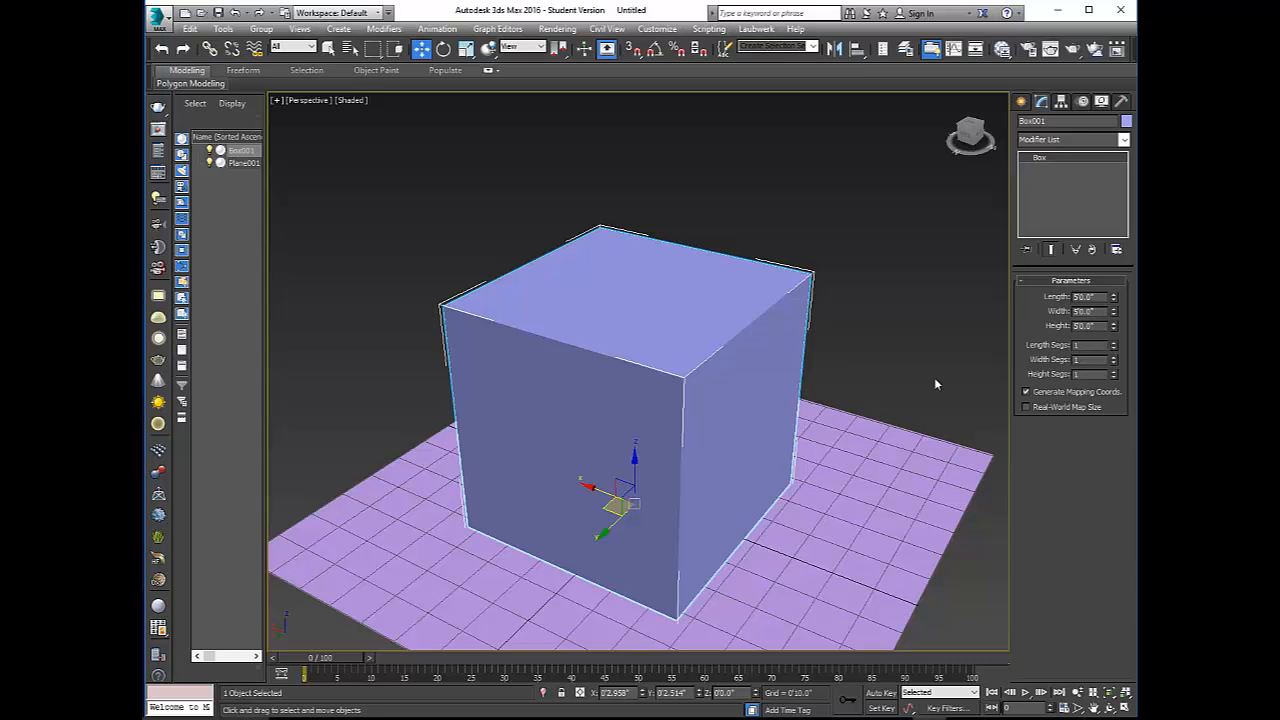
Set the box's length segments to 9, width segments to 7 and height segments to 10
left_click_drag(1115, 350, 1116, 338)
scroll(725, 437, "up", 3)
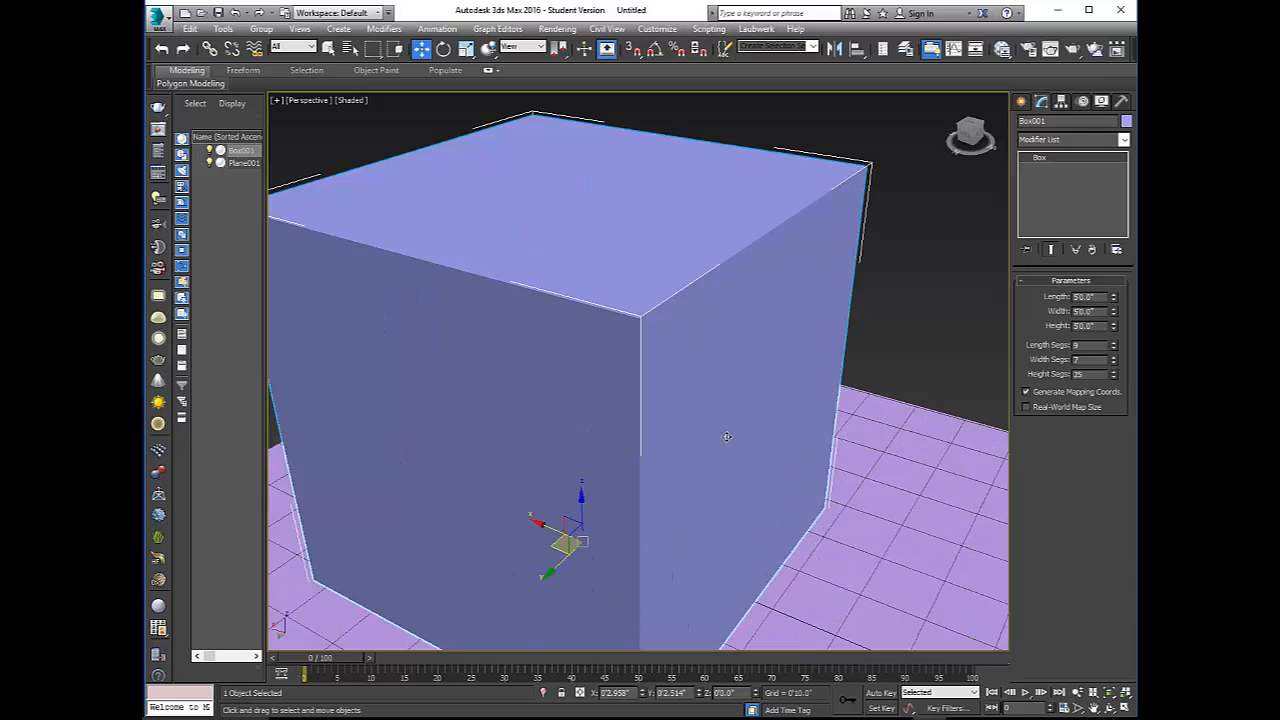
scroll(590, 403, "down", 3)
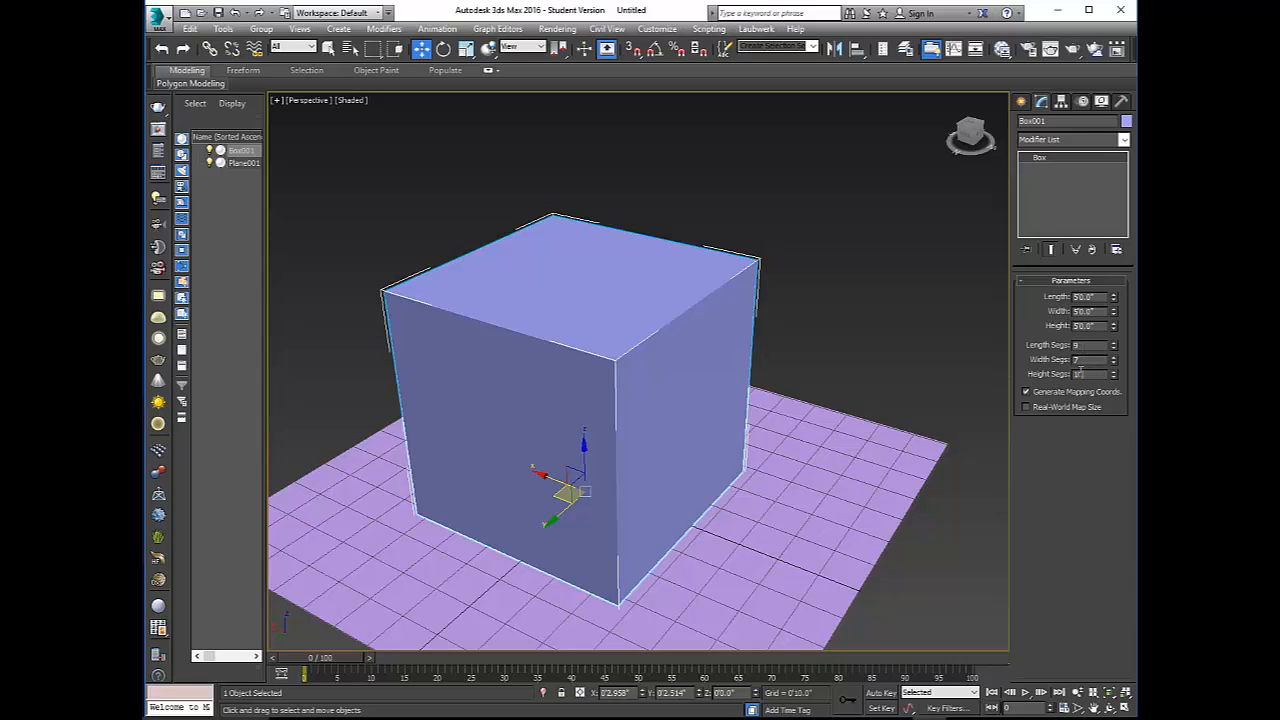
middle_click_drag(625, 360, 685, 349)
Turn on Edged Faces in the Perspective view and compare the box's segment lines when deselected and selected
left_click(354, 102)
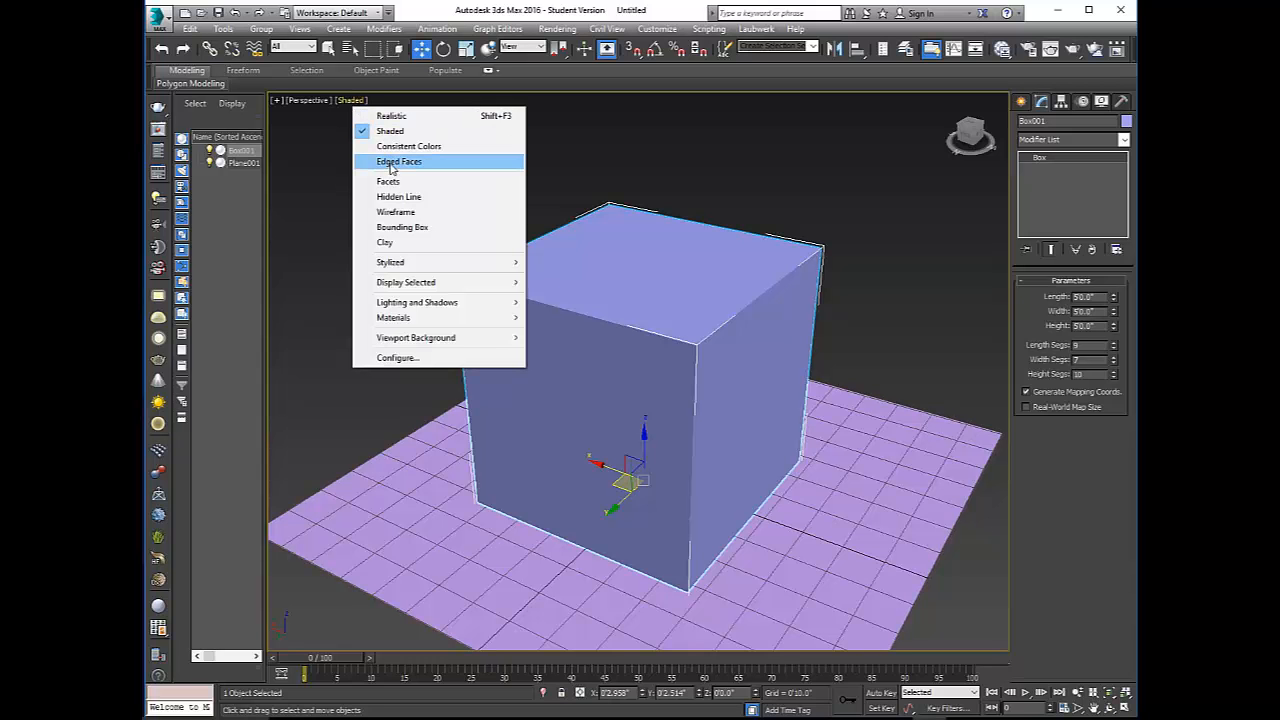
left_click(391, 163)
left_click(720, 186)
scroll(648, 353, "up", 5)
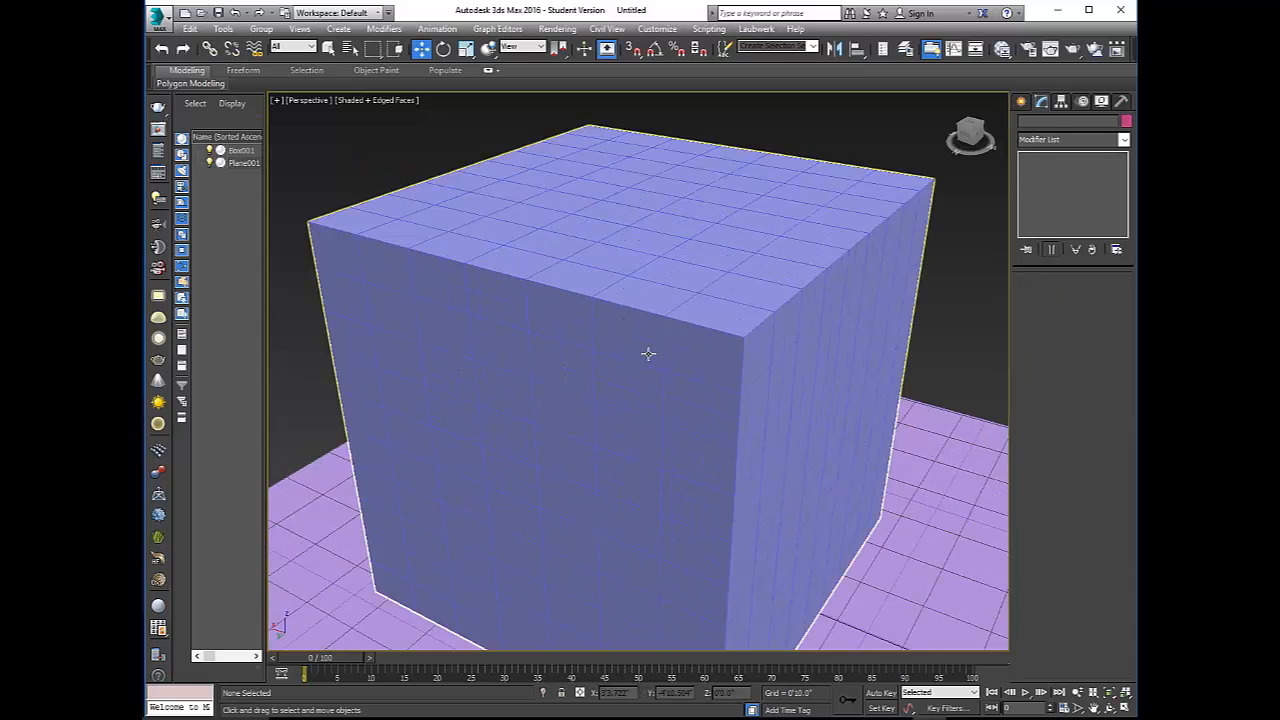
middle_click_drag(648, 353, 546, 384)
left_click(588, 327)
middle_click_drag(423, 351, 468, 325)
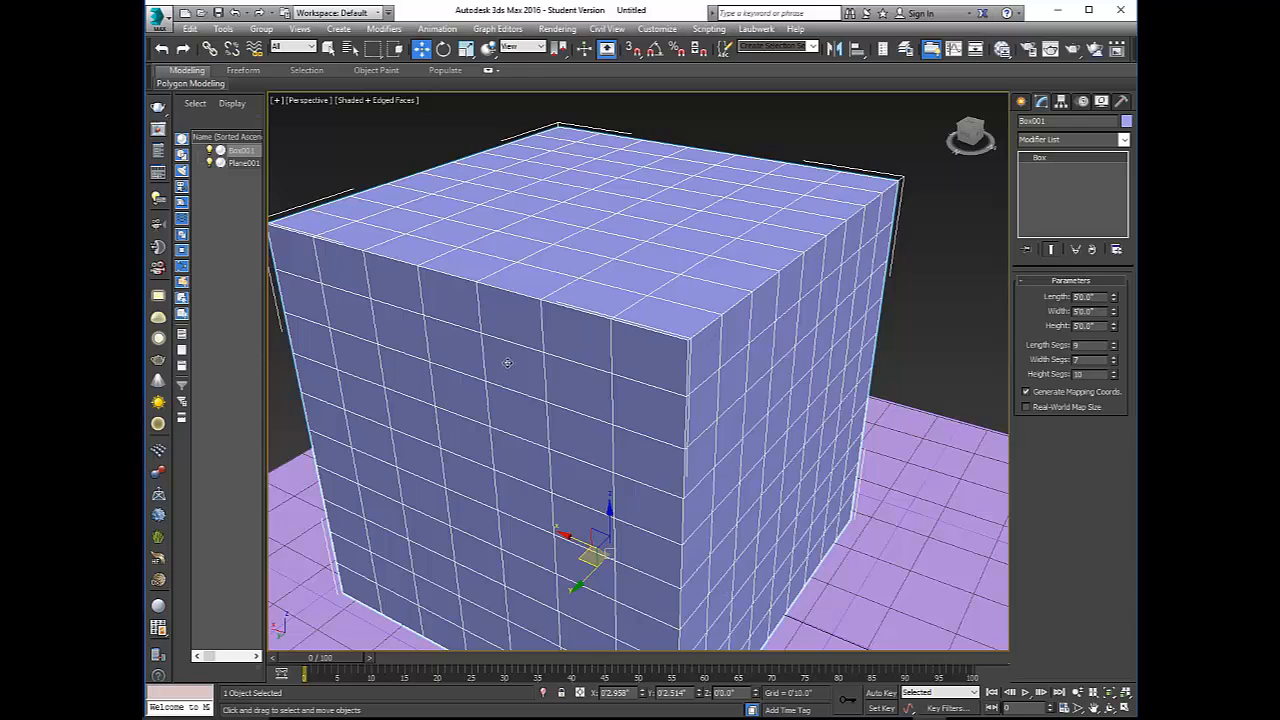
scroll(505, 362, "down", 4)
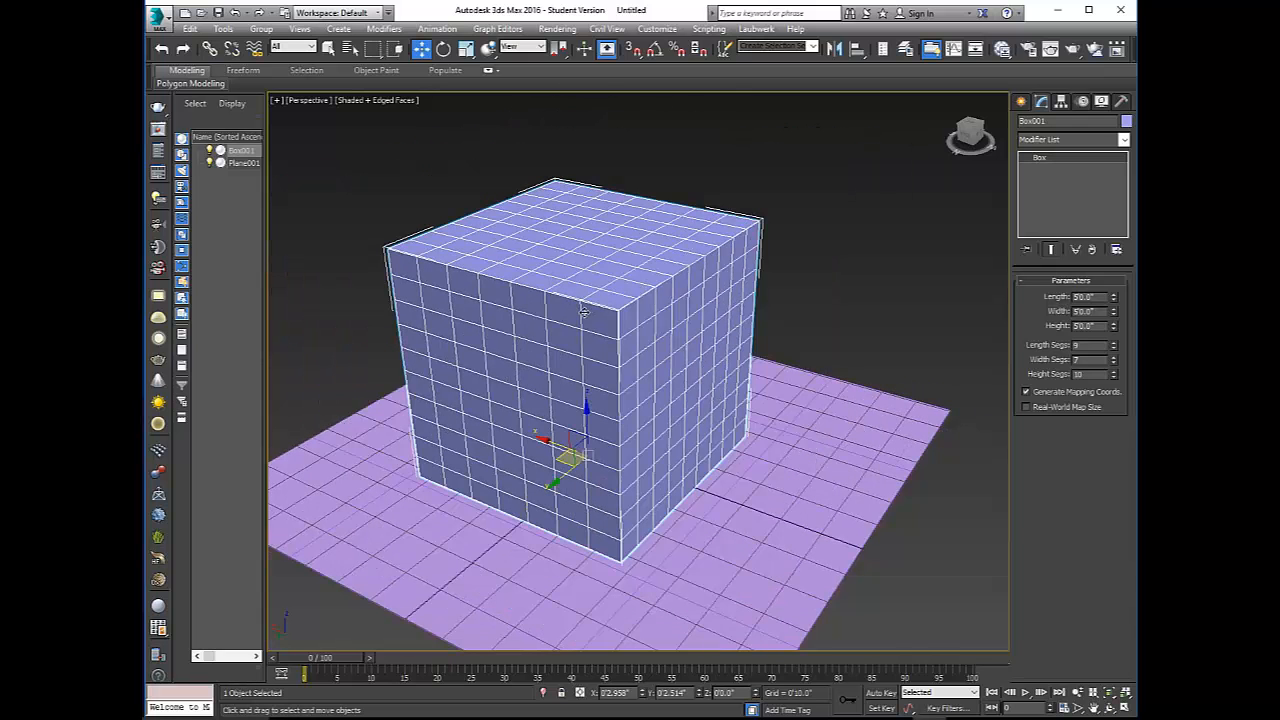
middle_click_drag(576, 332, 592, 395)
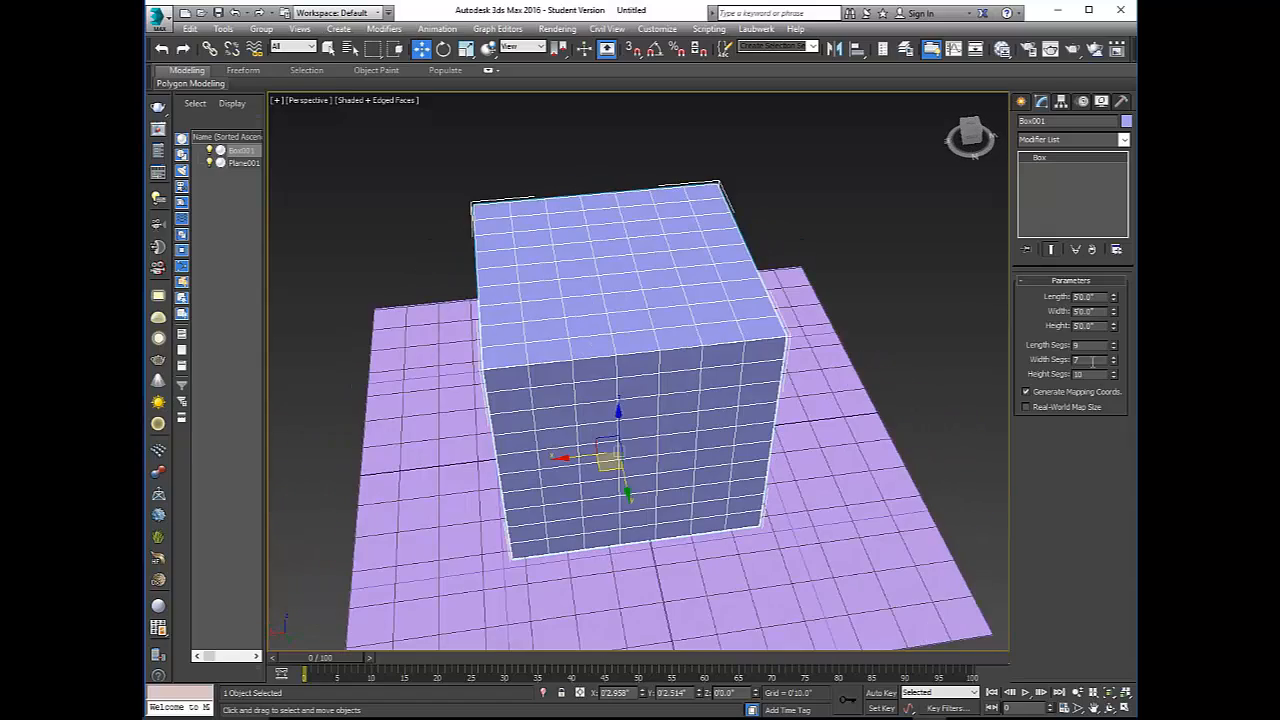
Set the box's length segments to 5, width segments to 4 and height segments to 3, leaving the box selected
middle_click_drag(866, 386, 795, 381, "alt")
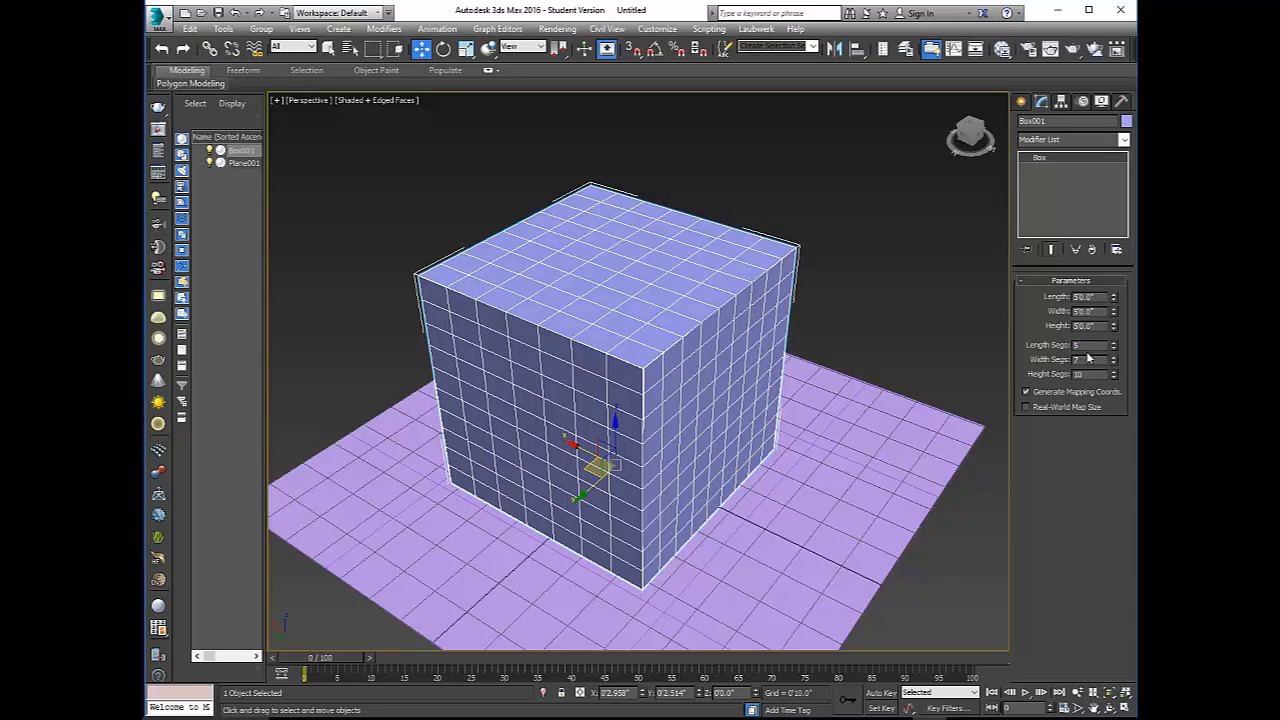
left_click_drag(1089, 360, 1063, 377)
type("3")
key("Return")
middle_click_drag(817, 366, 825, 376)
left_click(823, 366)
middle_click_drag(632, 364, 664, 448, "alt")
left_click(677, 366)
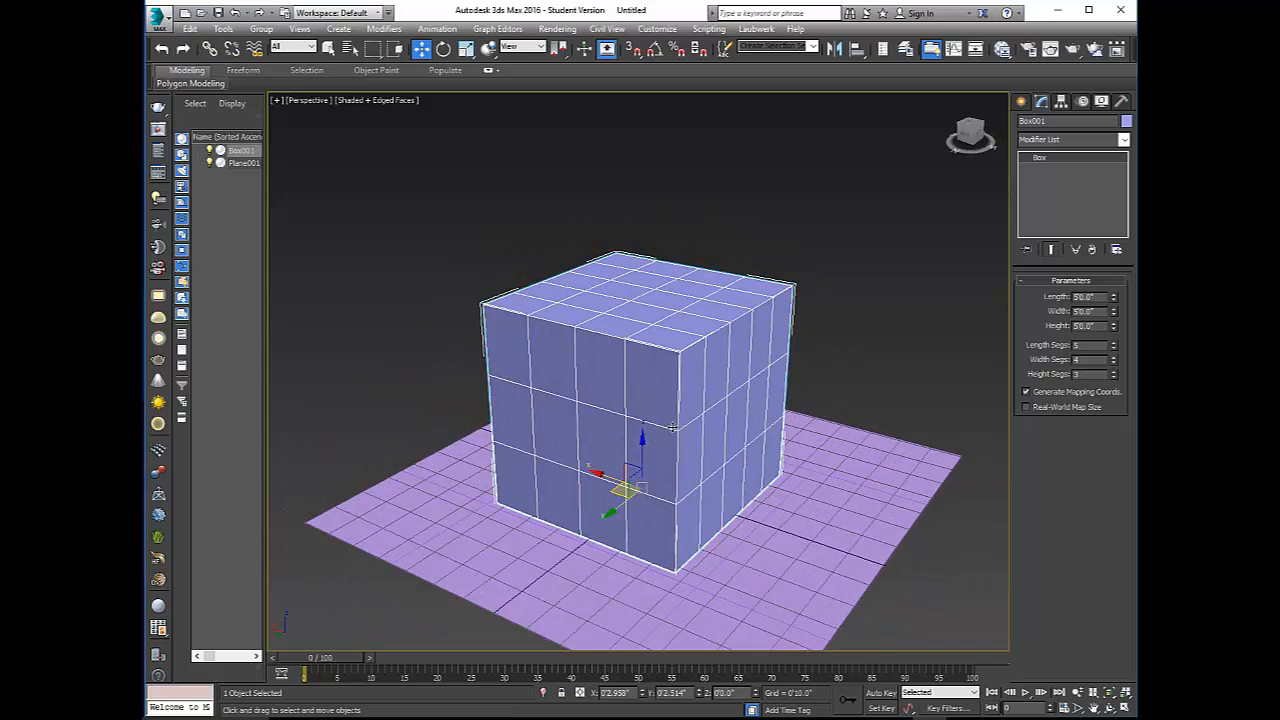
Move the box off the plane's centre and upward, to about X -3'10.5", Y 1'3" and Z 4'5.5"
mouse_move(622, 474)
middle_mouse_down("alt")
mouse_move(595, 493)
mouse_move(631, 480)
middle_mouse_up("alt")
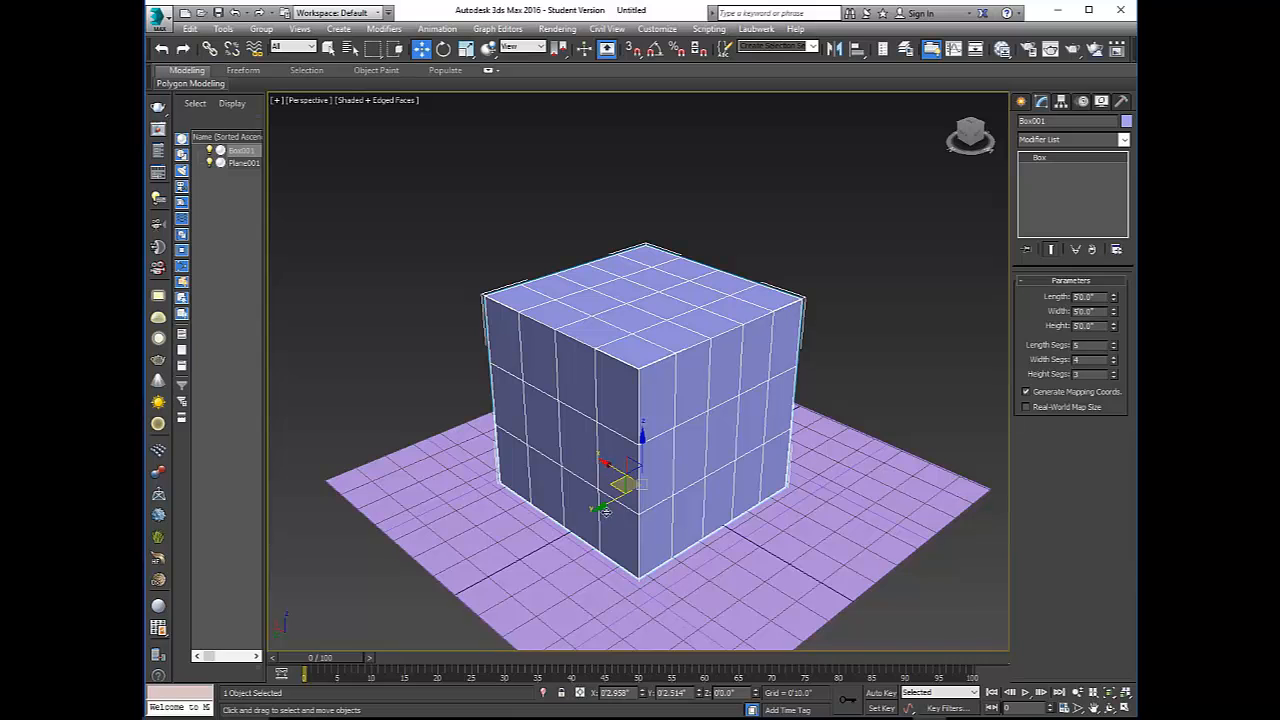
left_click_drag(641, 455, 733, 435)
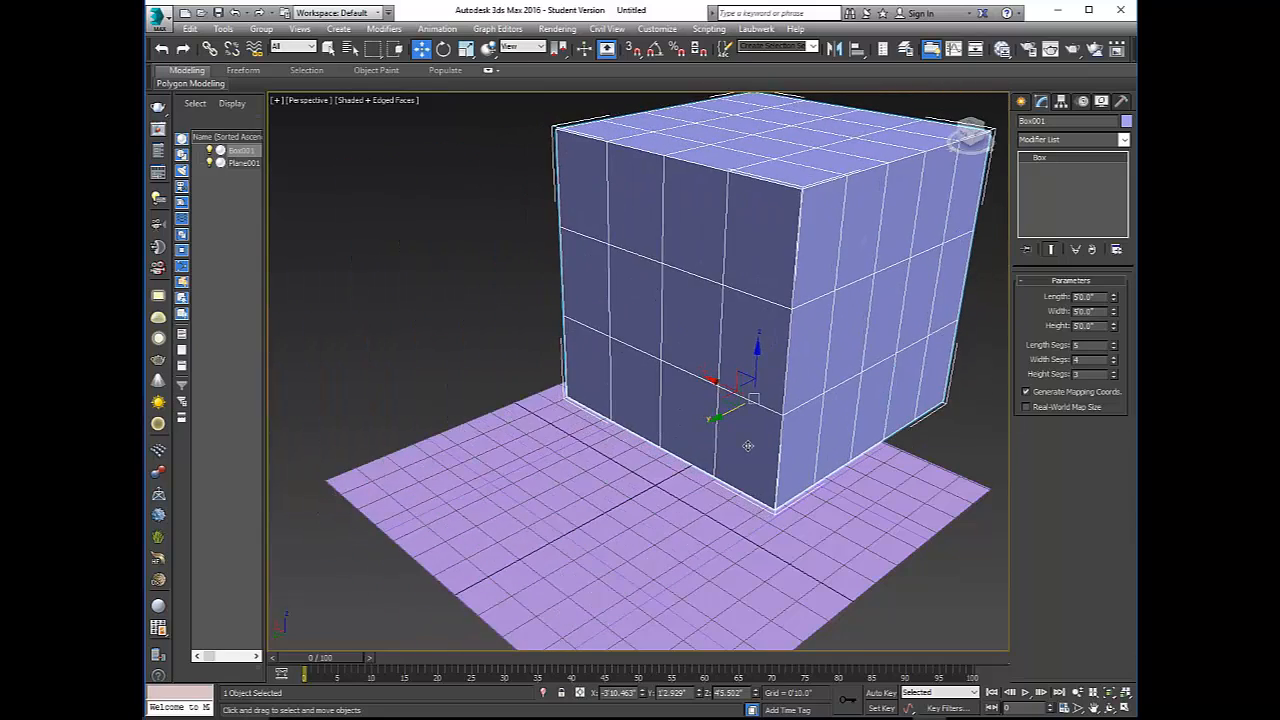
scroll(749, 446, "down", 3)
middle_click_drag(749, 446, 702, 455, "alt")
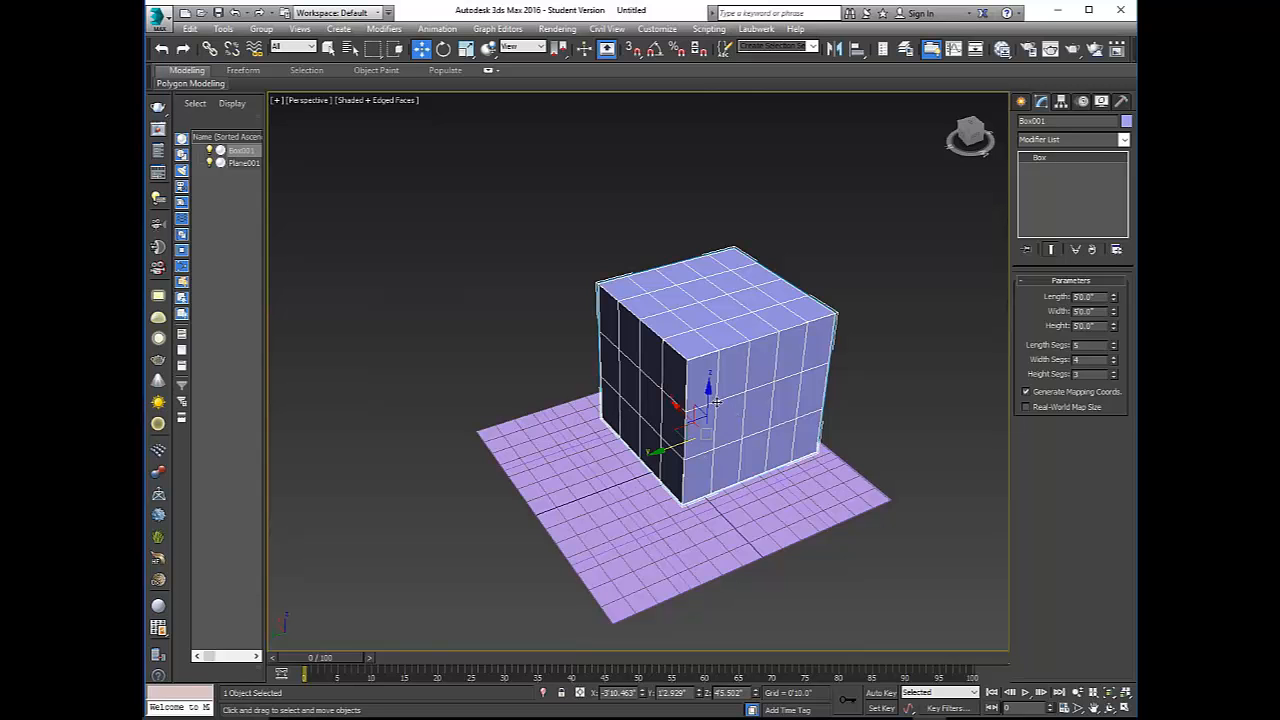
With the Rotate tool, turn the box about its vertical axis to about Z -79°
key("e")
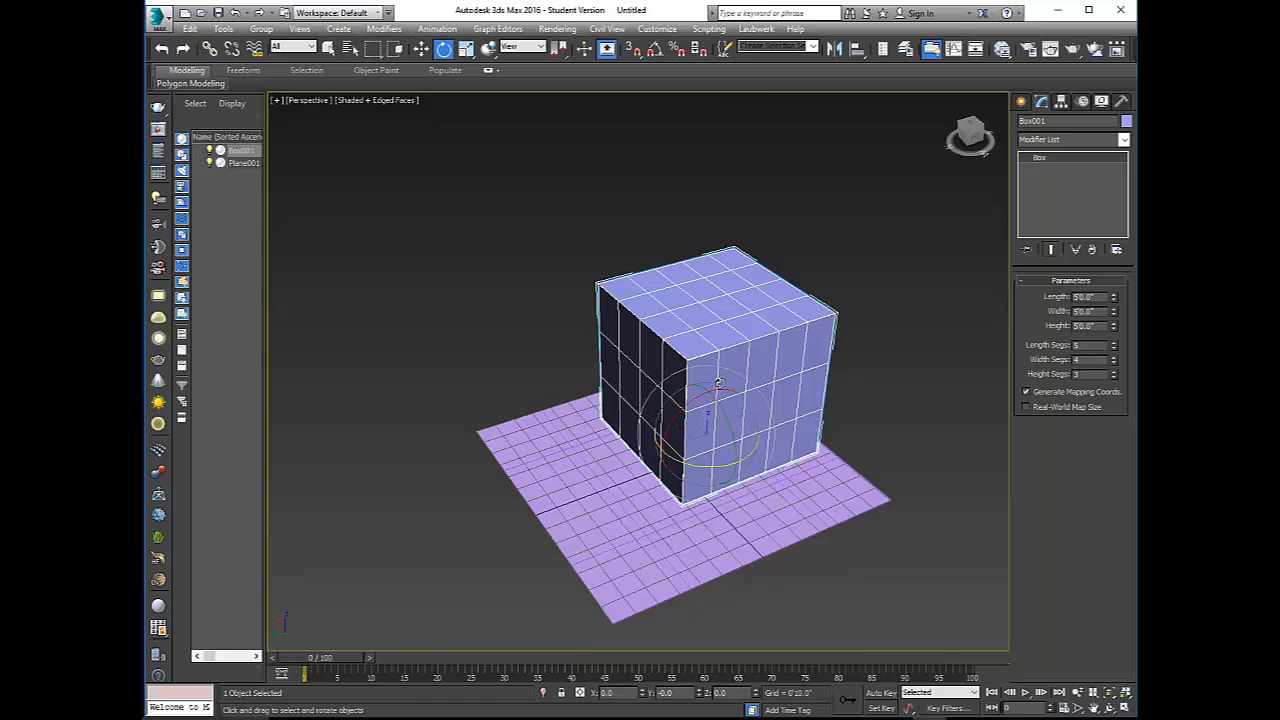
scroll(750, 428, "up", 3)
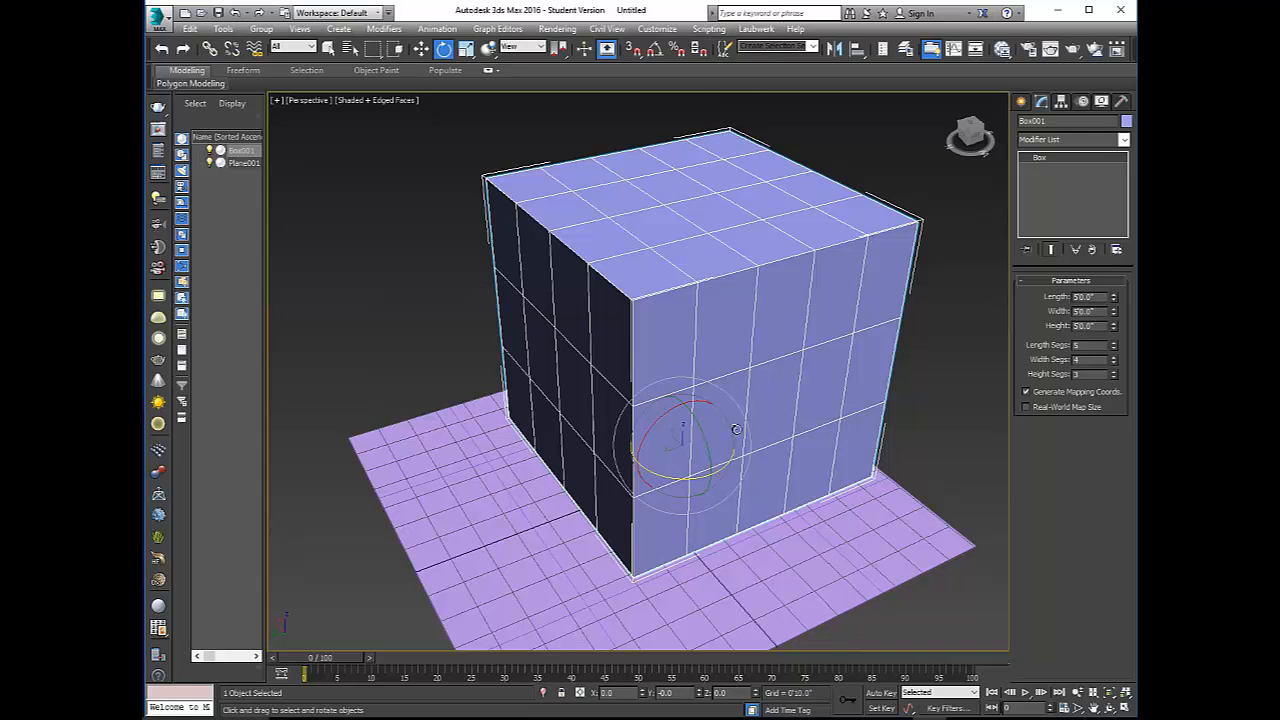
middle_click_drag(643, 451, 690, 475, "alt")
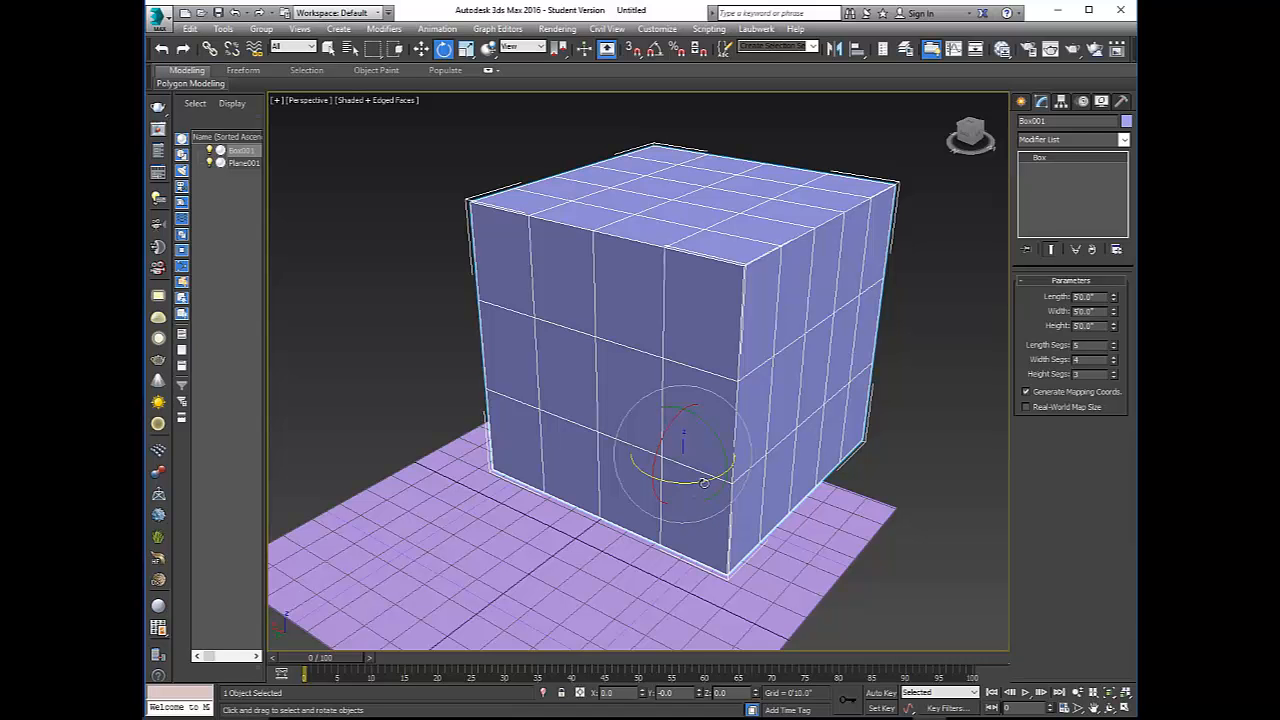
left_click_drag(707, 480, 621, 468)
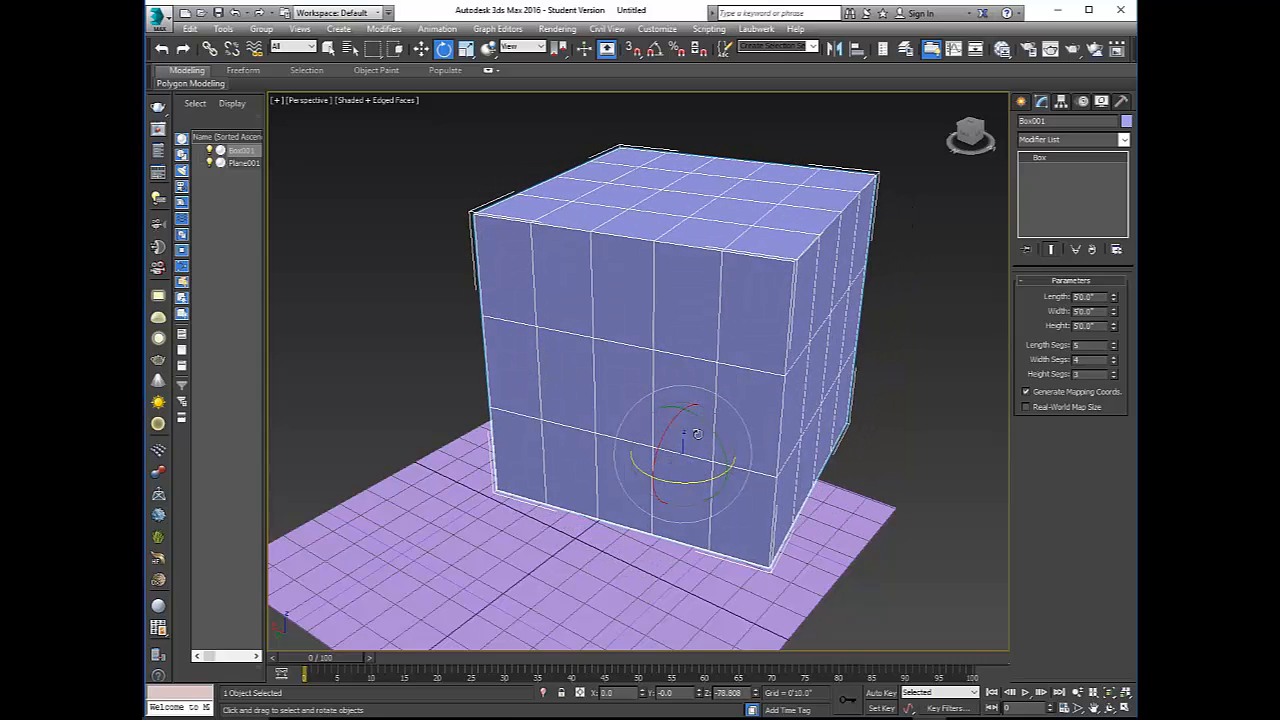
Tilt the box to about X 14.2°, Y 2.6° and Z -77.8°, switch back to the Move tool and deselect it
left_click_drag(673, 418, 704, 420)
scroll(746, 495, "down", 3)
middle_click_drag(746, 495, 725, 522, "alt")
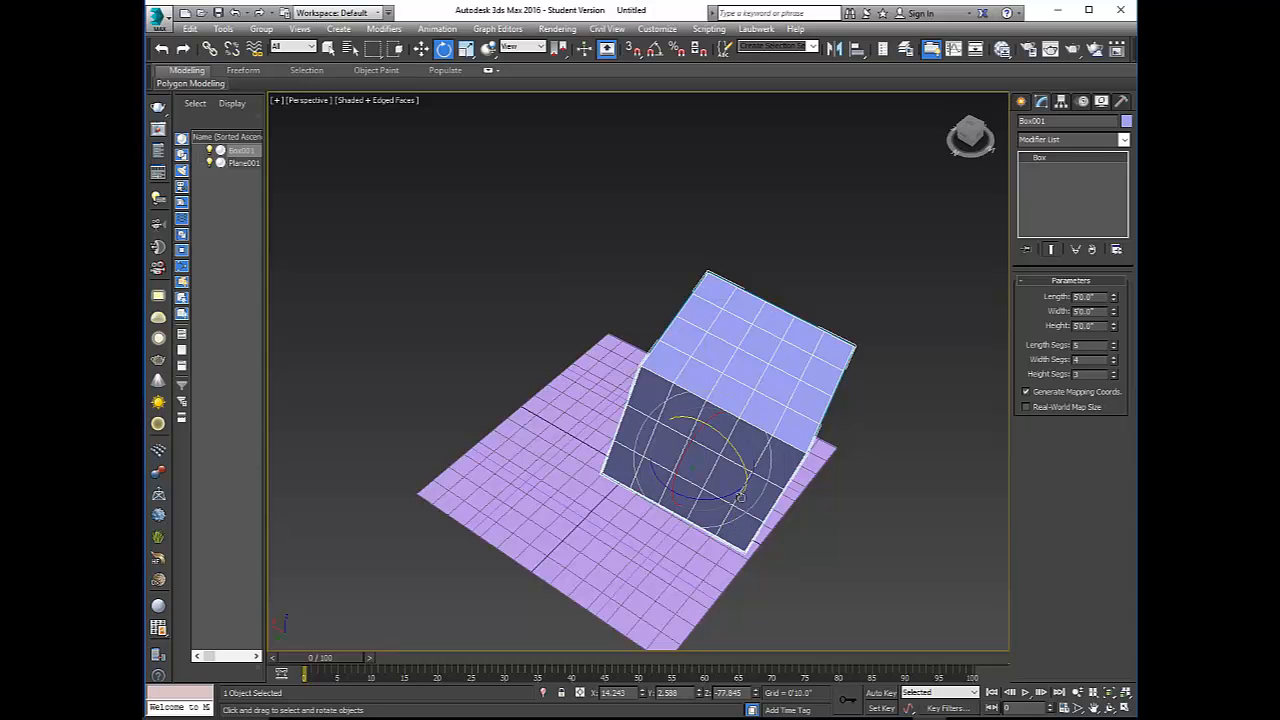
key("w")
left_click(650, 277)
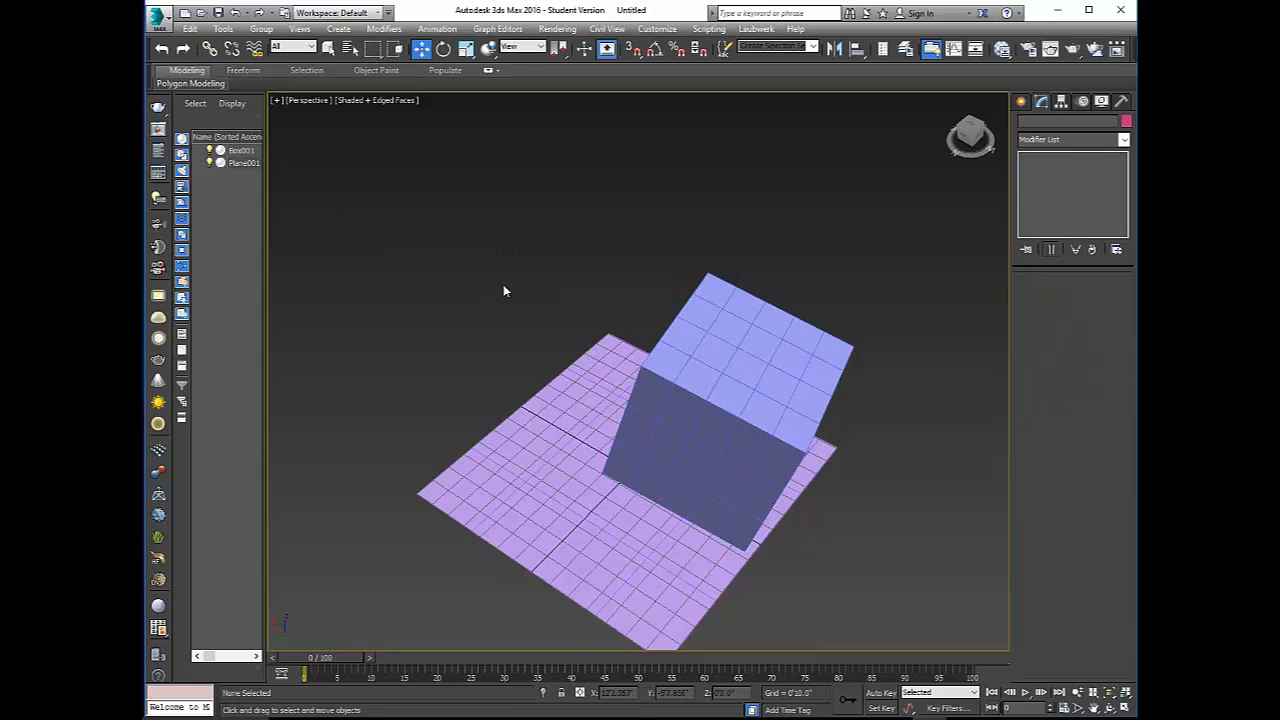
scroll(569, 306, "down", 5)
middle_click_drag(569, 306, 560, 265, "alt")
scroll(523, 262, "up", 3)
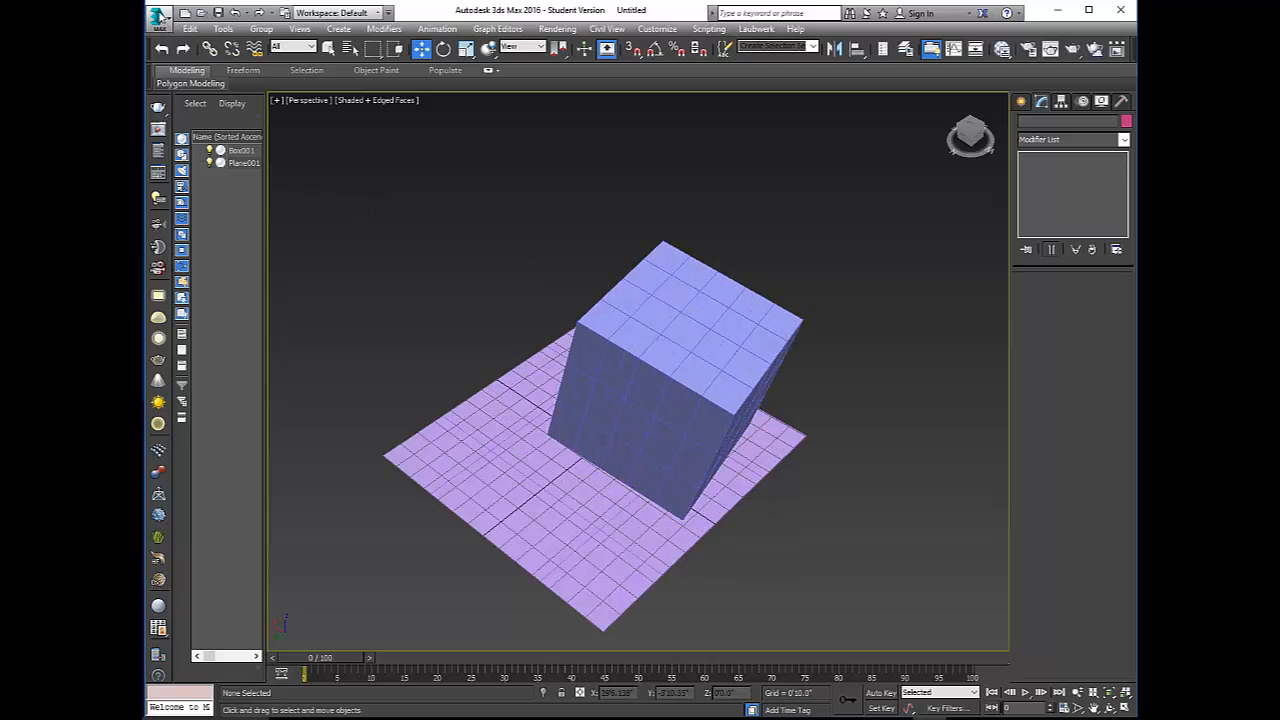
Look through the New, Open and Import file commands, and reset the scene to its defaults
left_click(164, 28)
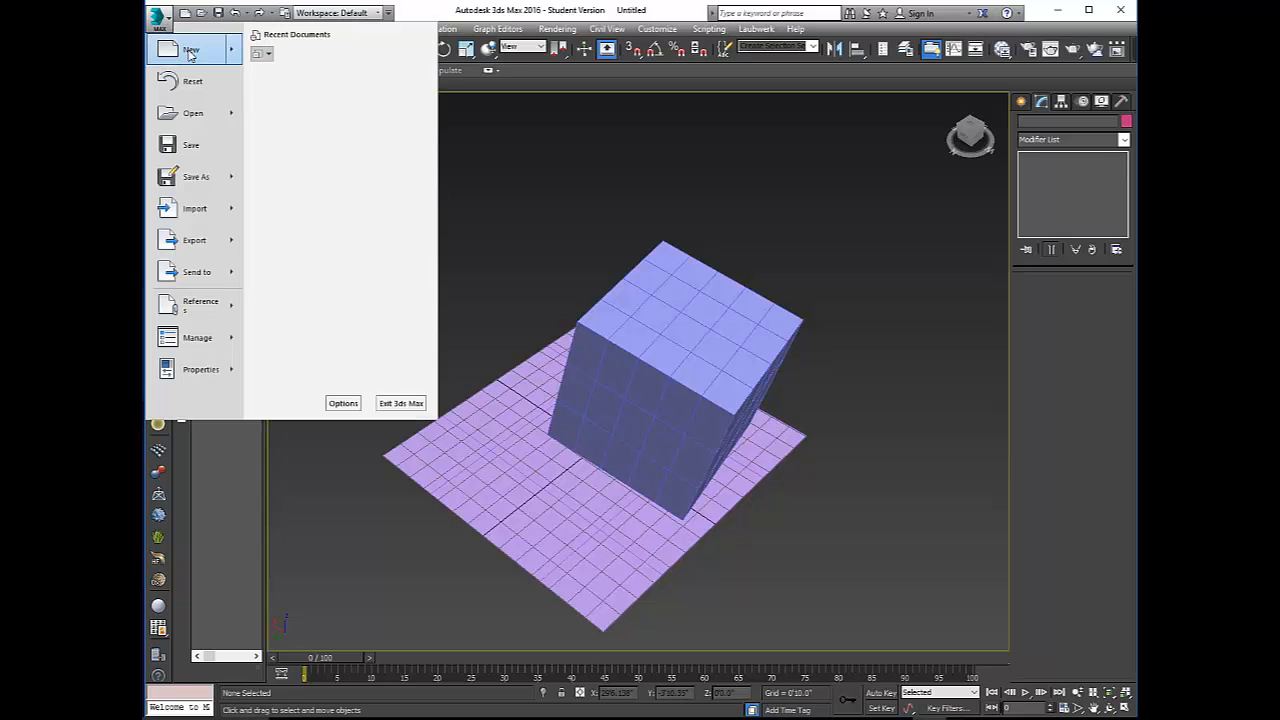
mouse_move(190, 54)
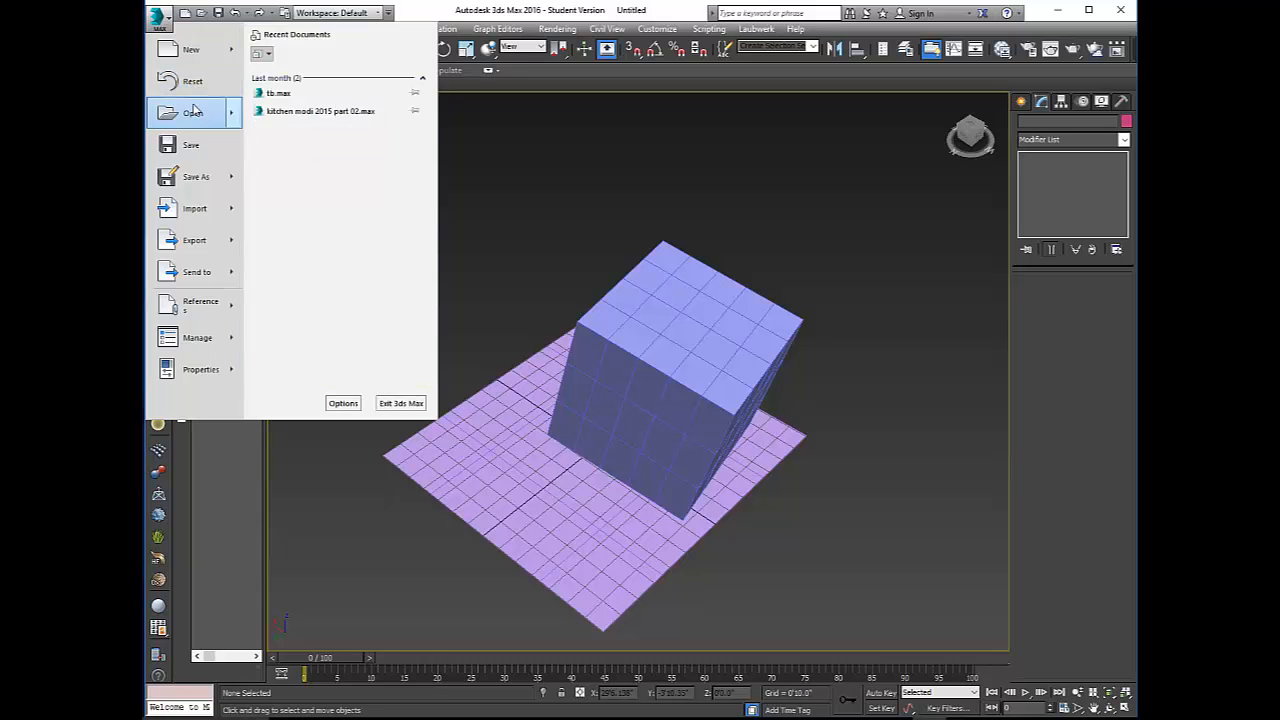
mouse_move(193, 112)
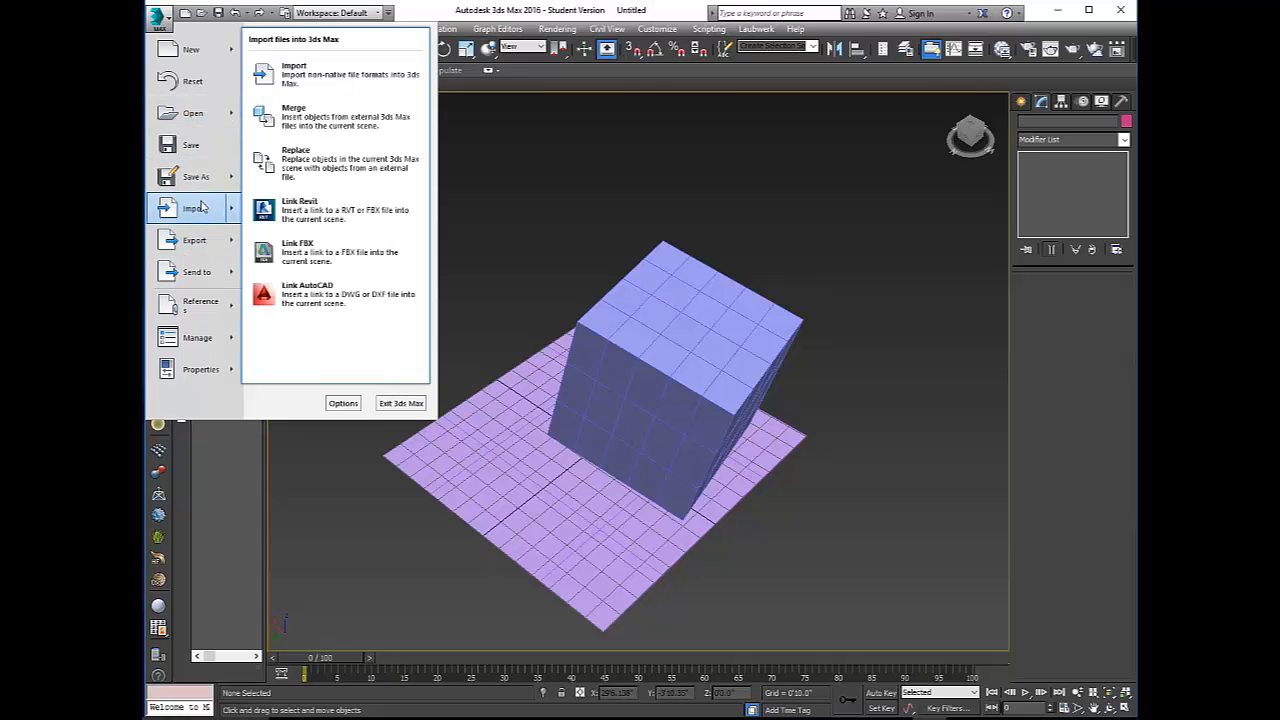
left_click(192, 81)
left_click(642, 392)
left_click(601, 390)
Activate the Top, Front, Perspective and Left viewports in turn, returning through Top to end with Front active
left_click(561, 275)
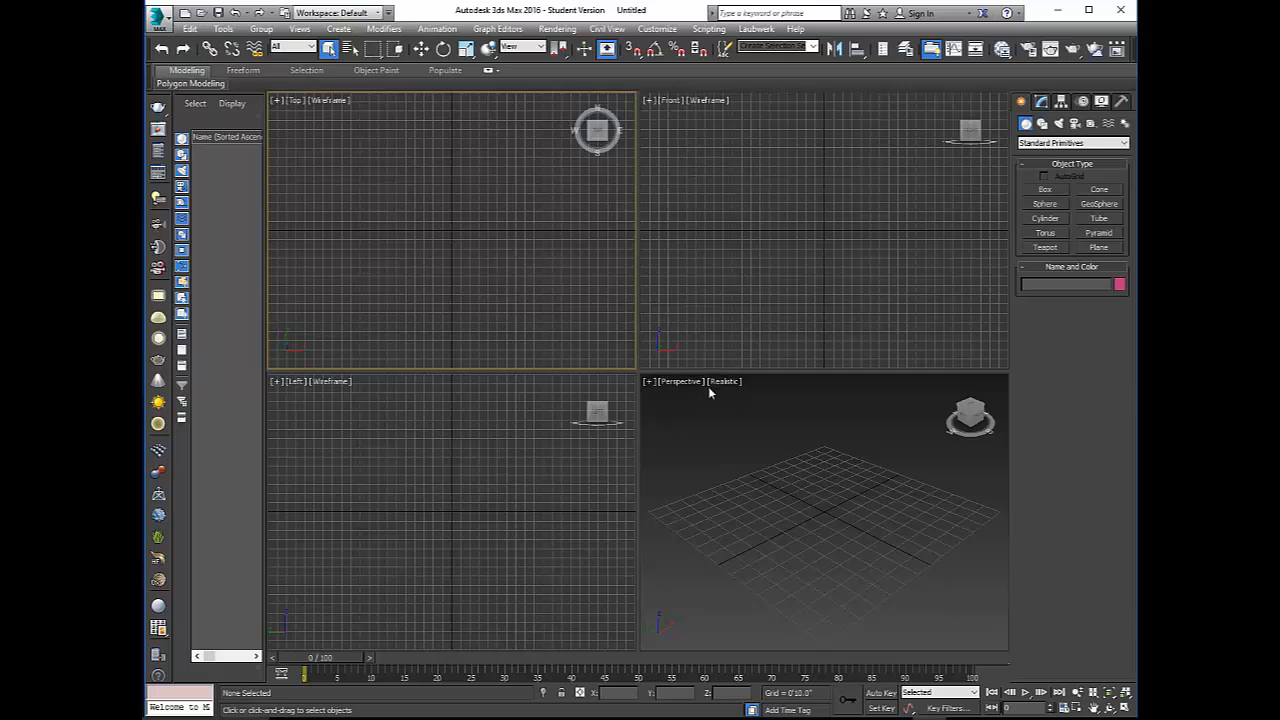
left_click(730, 302)
left_click(753, 432)
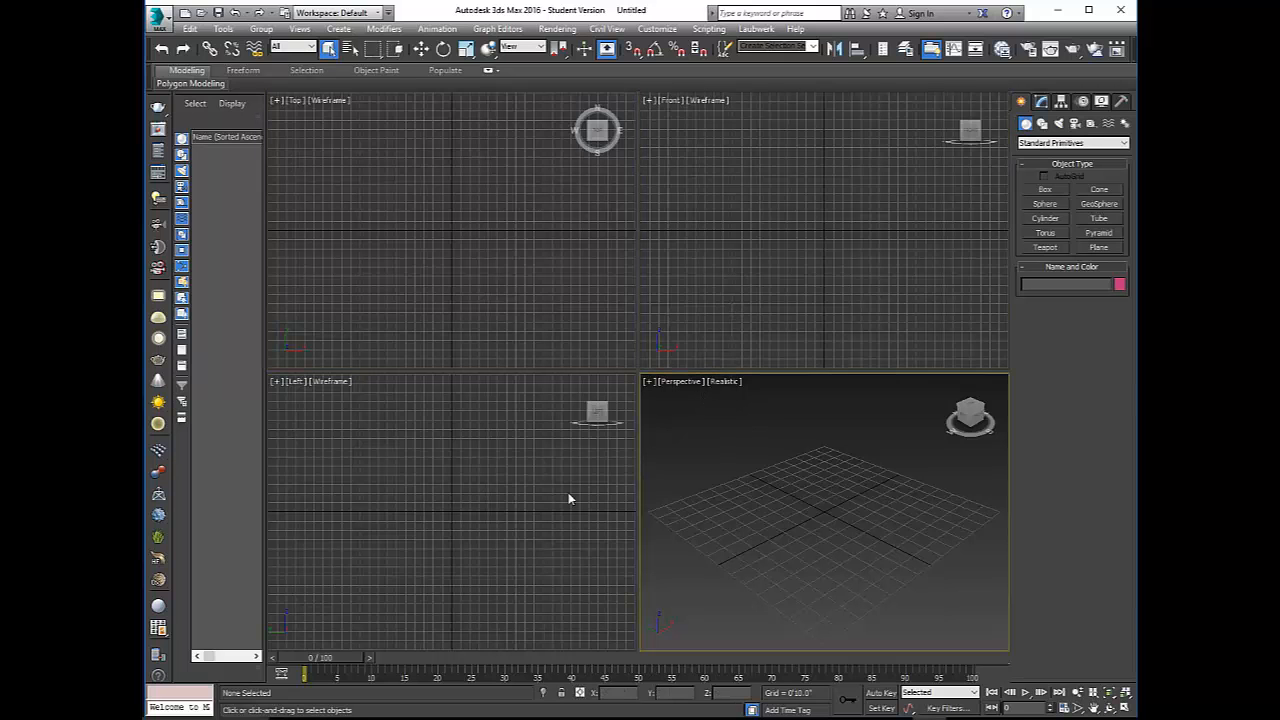
left_click(552, 501)
left_click(574, 317)
left_click(700, 282)
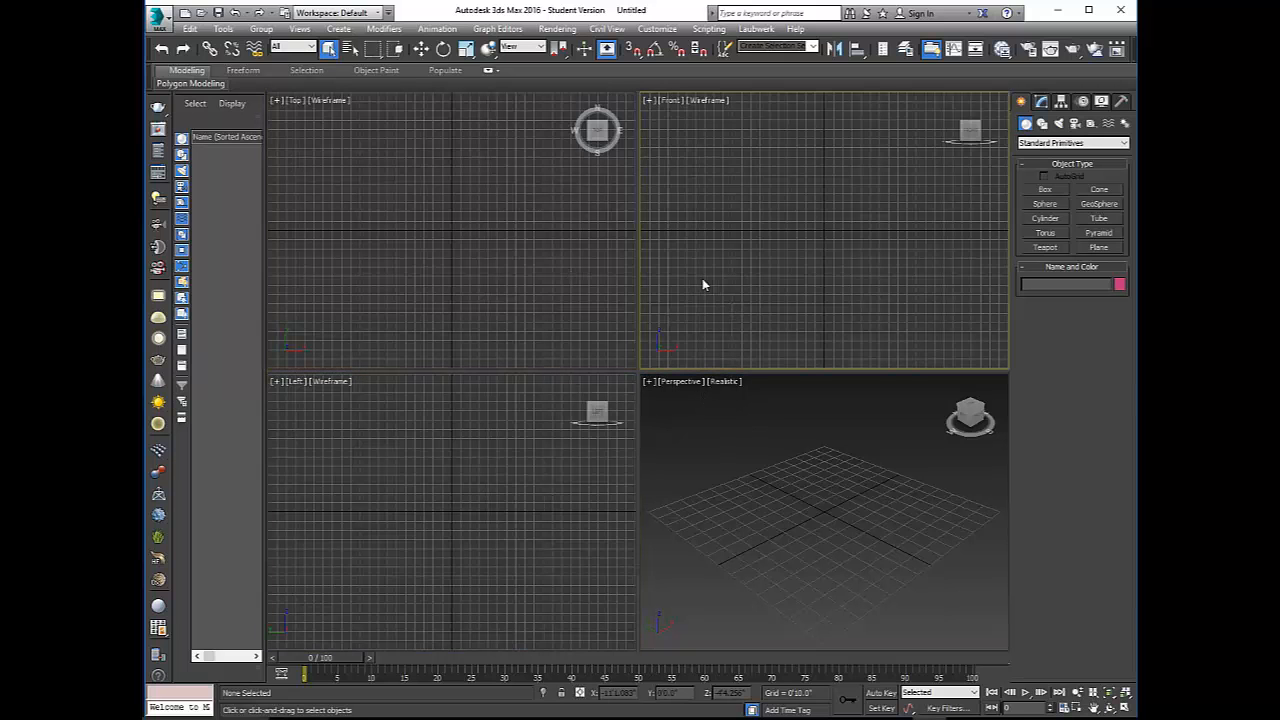